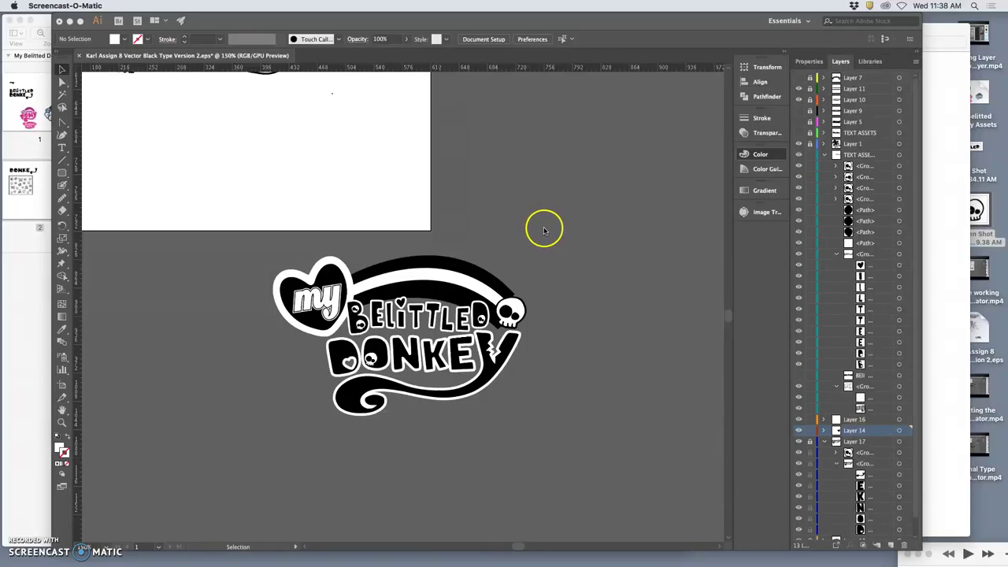
Select the D compound path of BELITTLED plus the small skull group inside it
scroll(549, 306, "left", 2)
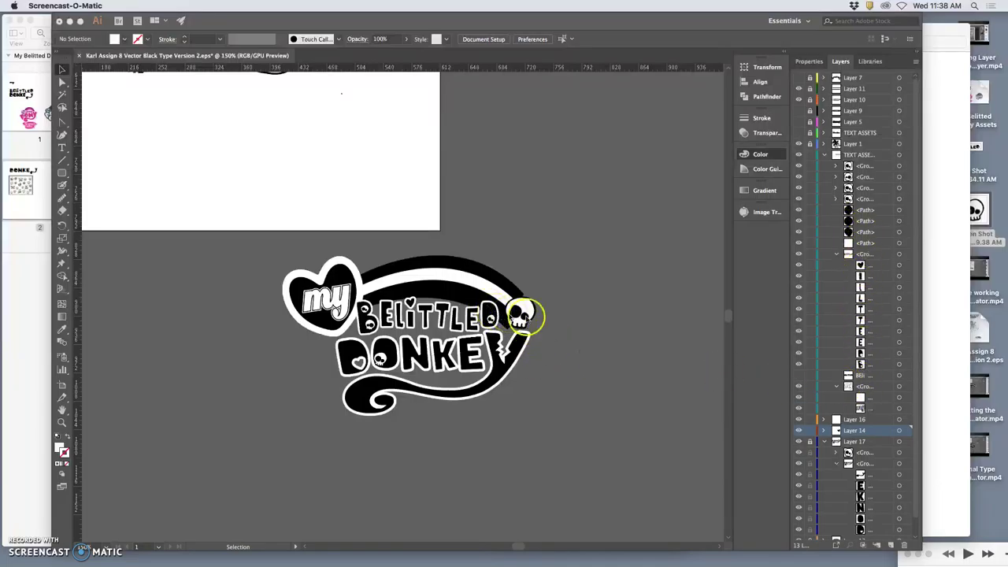
left_click(516, 313)
left_click(490, 315)
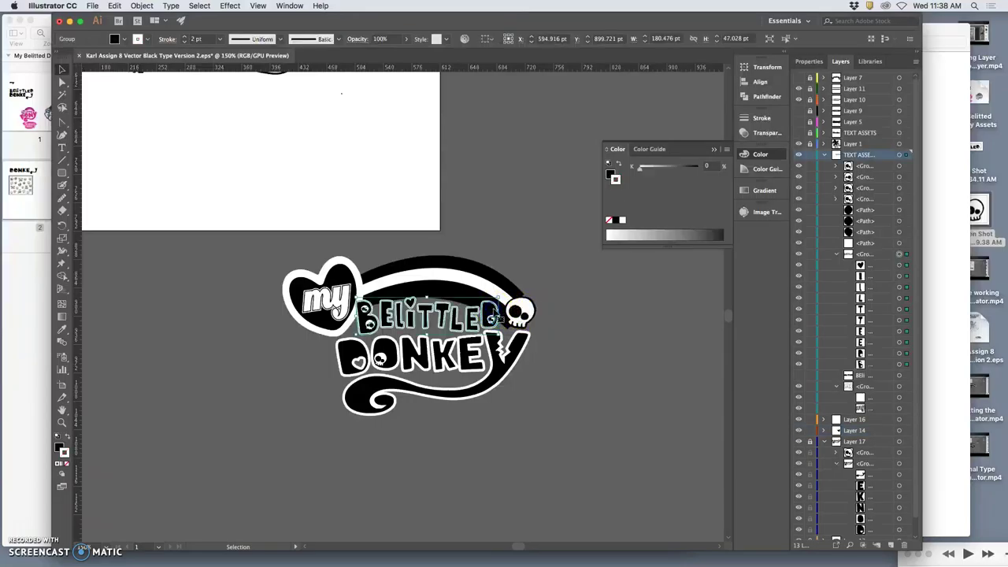
left_click(900, 355)
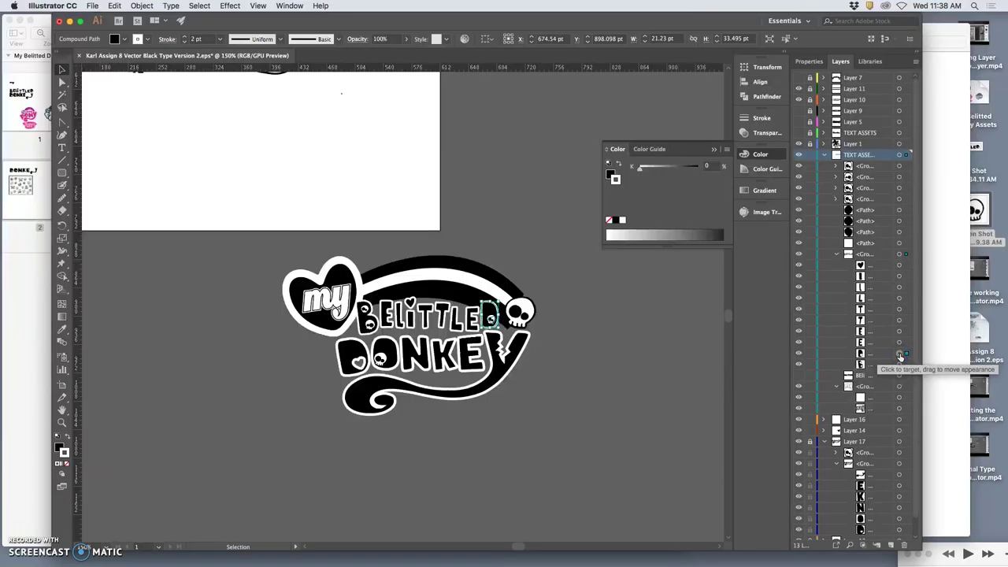
left_click(800, 198)
left_click(799, 198)
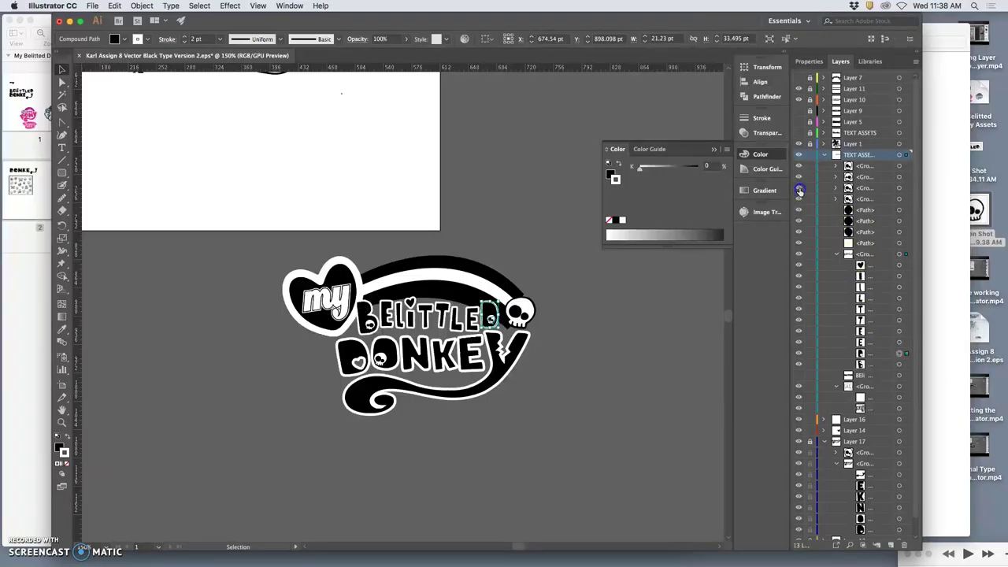
left_click(901, 167)
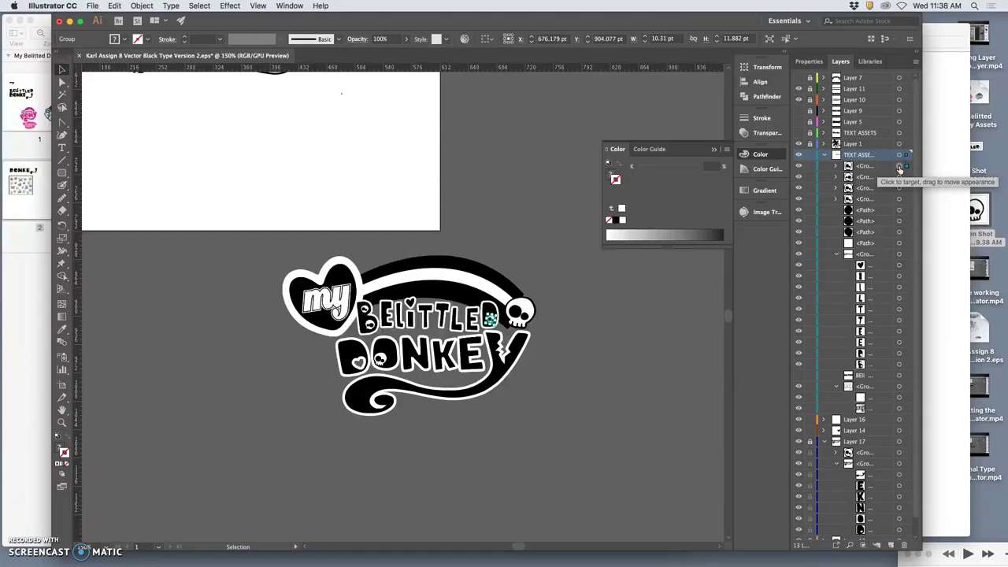
left_click(900, 353, "shift")
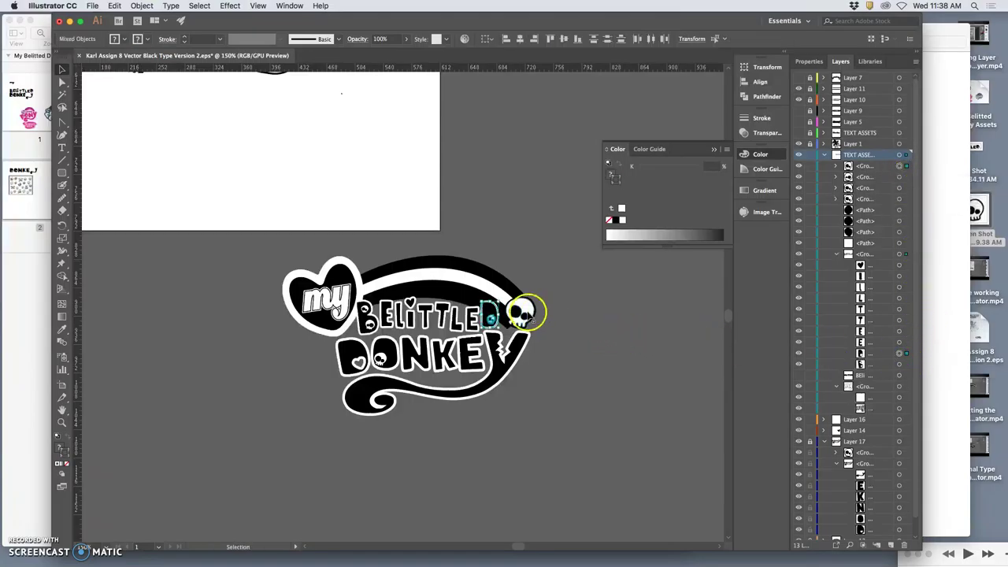
Rotate the D and its skull slightly at 600% zoom
scroll(524, 311, "up", 4, "alt")
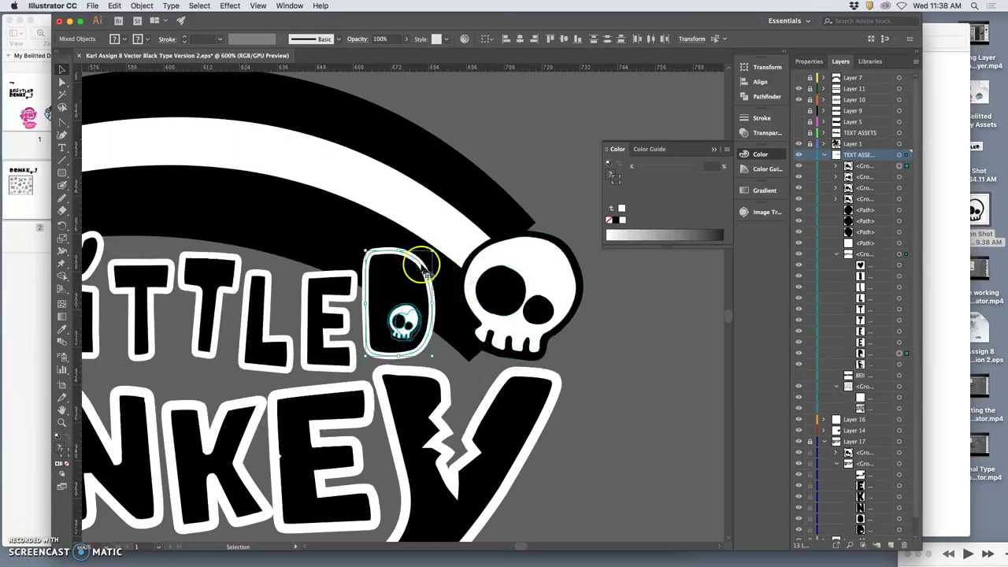
left_click_drag(438, 249, 446, 252)
left_click_drag(430, 288, 439, 360)
left_click(461, 363)
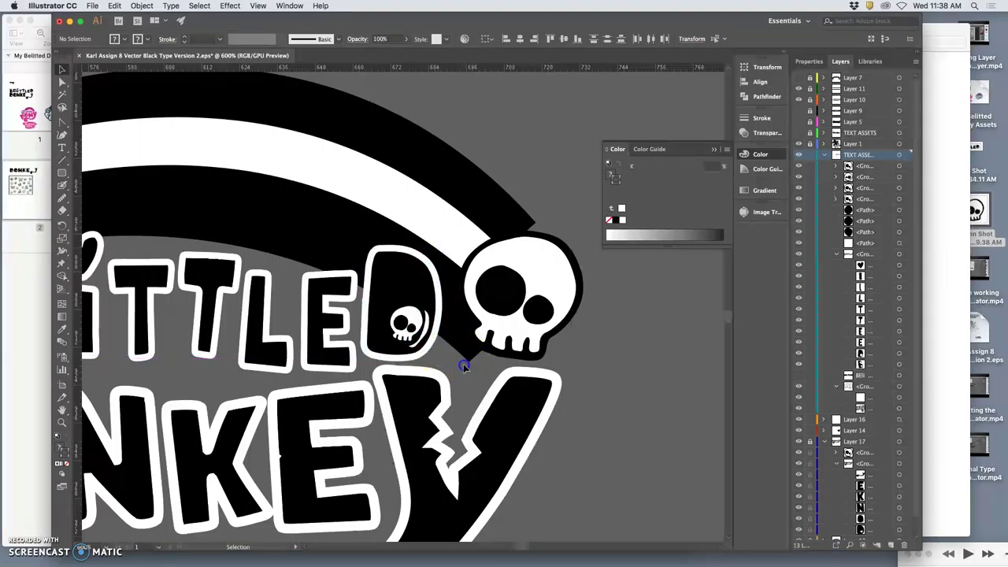
Scale down the small skull inside the D by dragging a corner
left_click(390, 305)
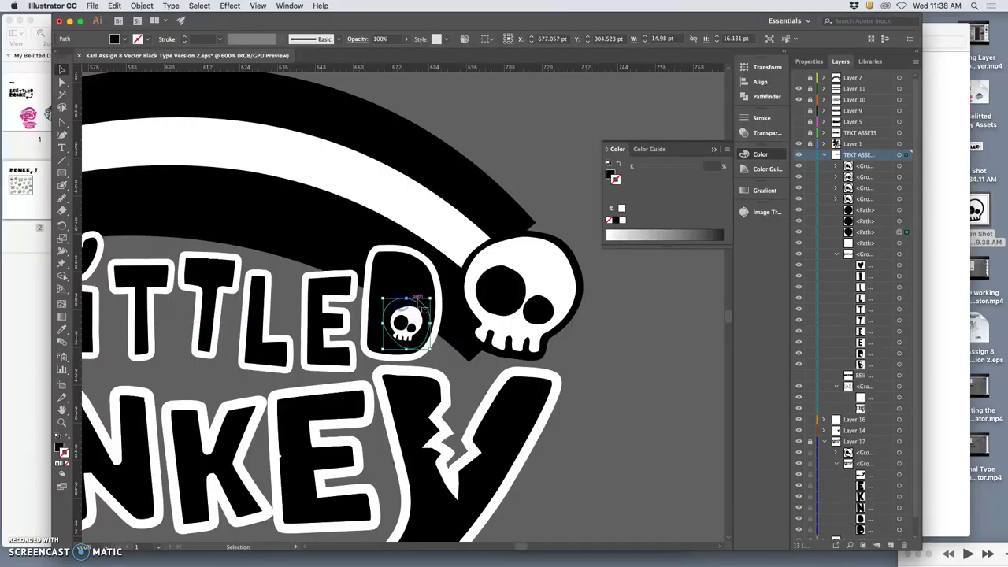
left_click(450, 310)
left_click(420, 289)
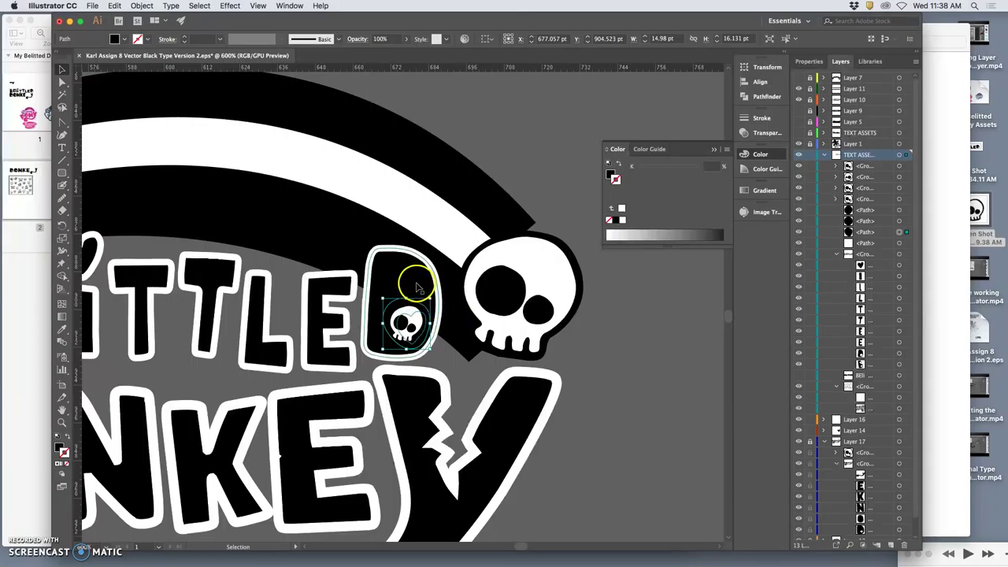
left_click(615, 341)
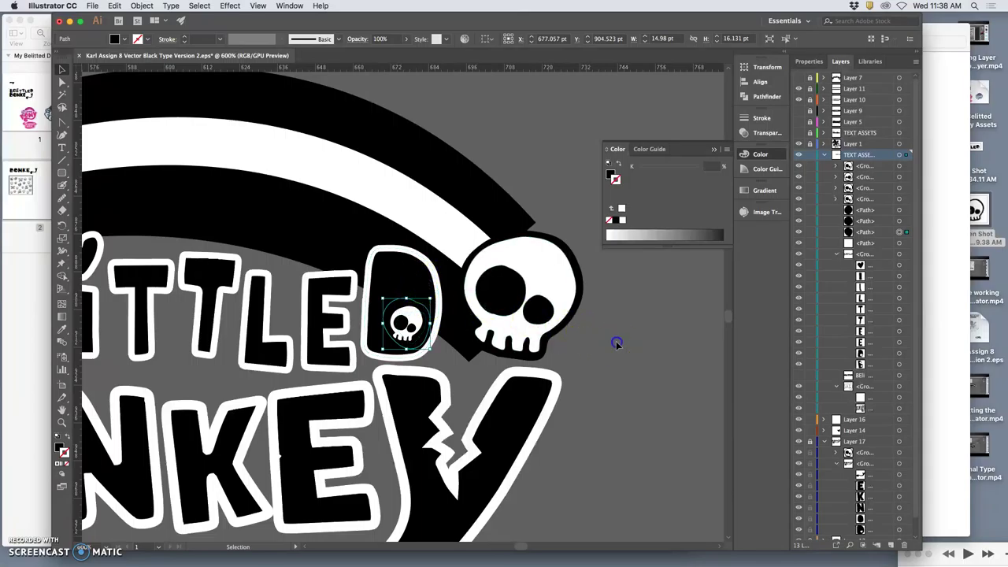
left_click(400, 314)
left_click_drag(390, 301, 380, 294)
left_click(579, 359)
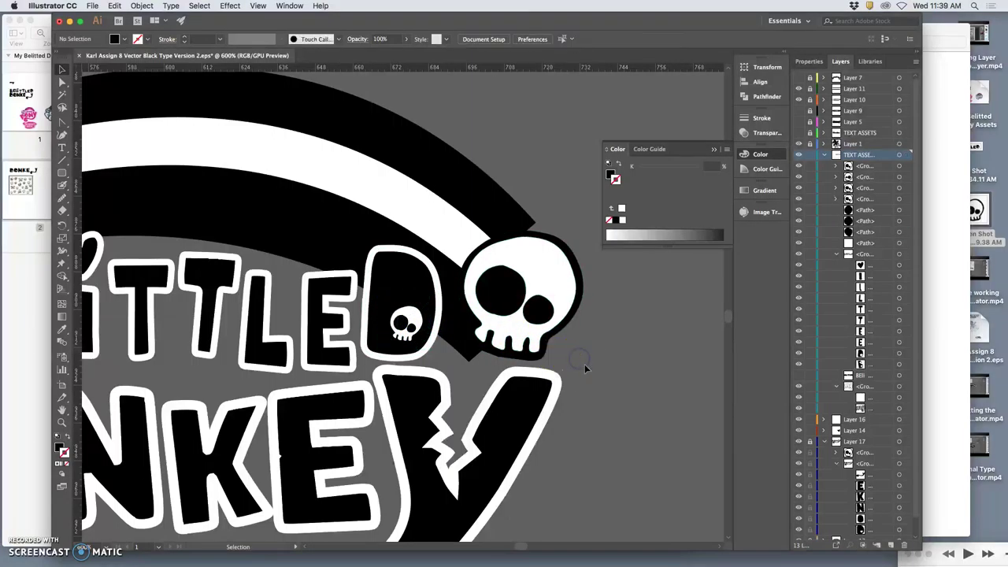
Lock the TEXT ASSETS layer with the E of DONKEY in view
scroll(562, 353, "down", 5)
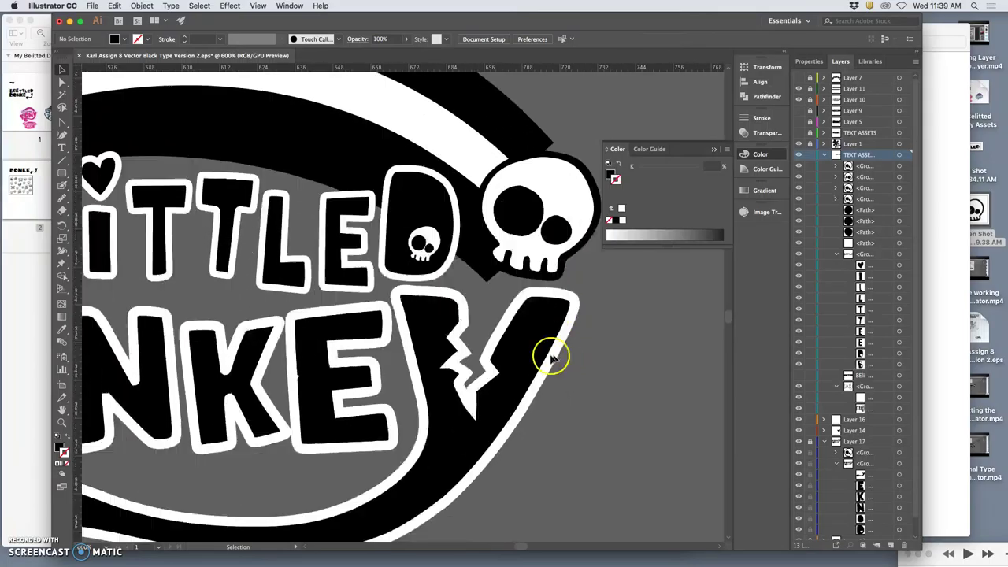
scroll(550, 359, "down", 5)
scroll(543, 354, "left", 3)
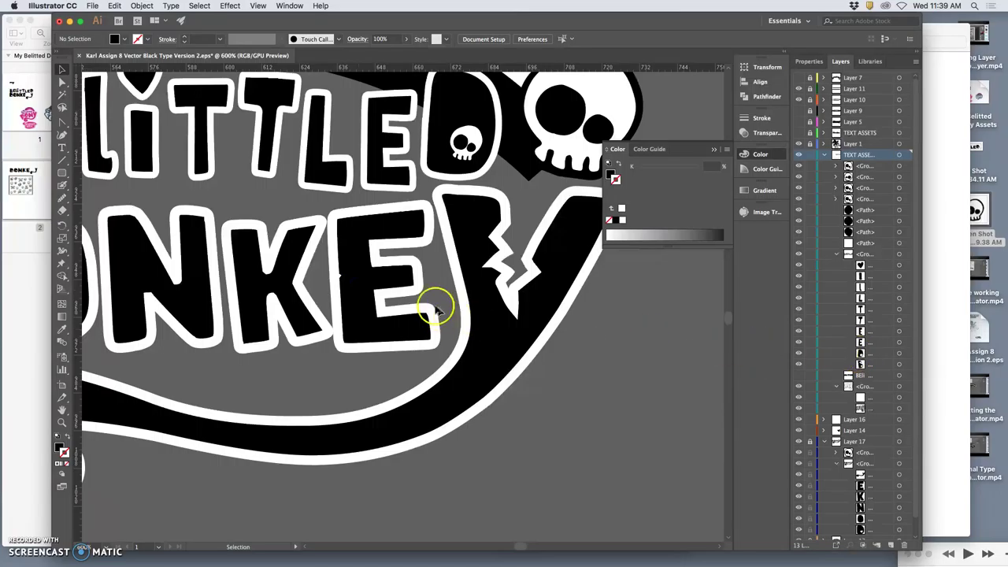
left_click_drag(341, 280, 415, 281)
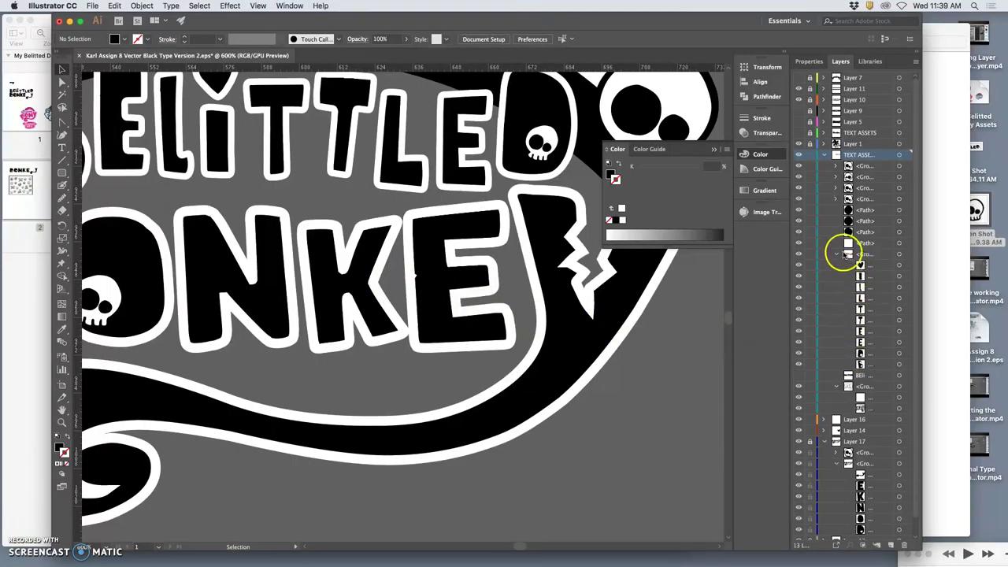
left_click(809, 154)
left_click(825, 154)
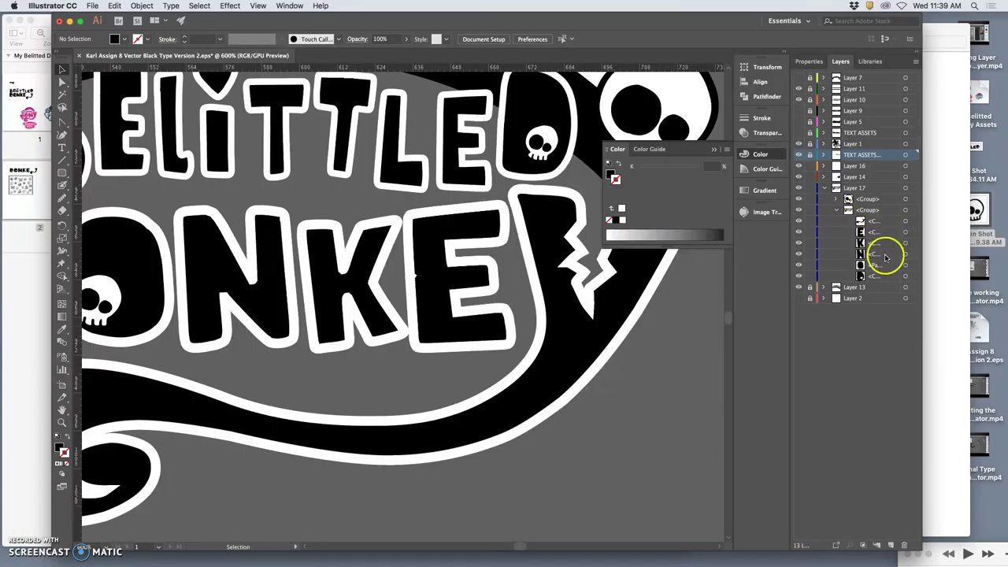
Redraw the E's left outline and a short stretch of the heart's top with the Pencil tool
left_click(905, 232)
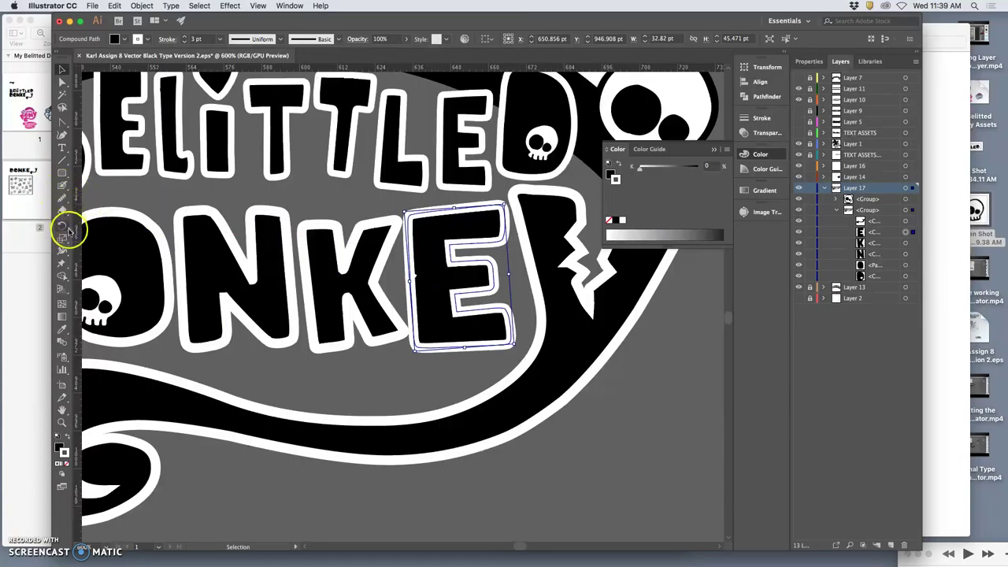
left_click(63, 197)
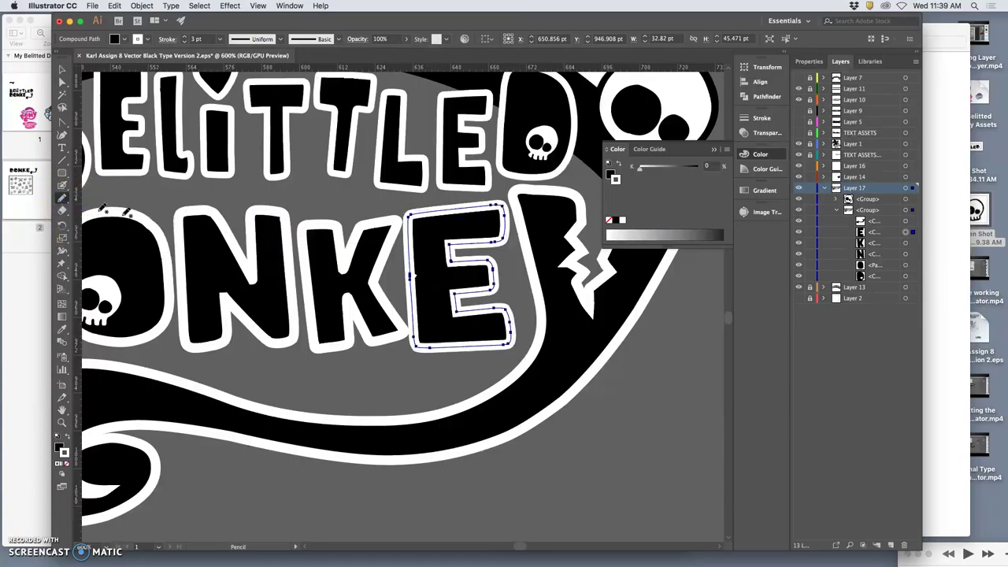
key("super+equal")
key("super+equal")
key("super+equal")
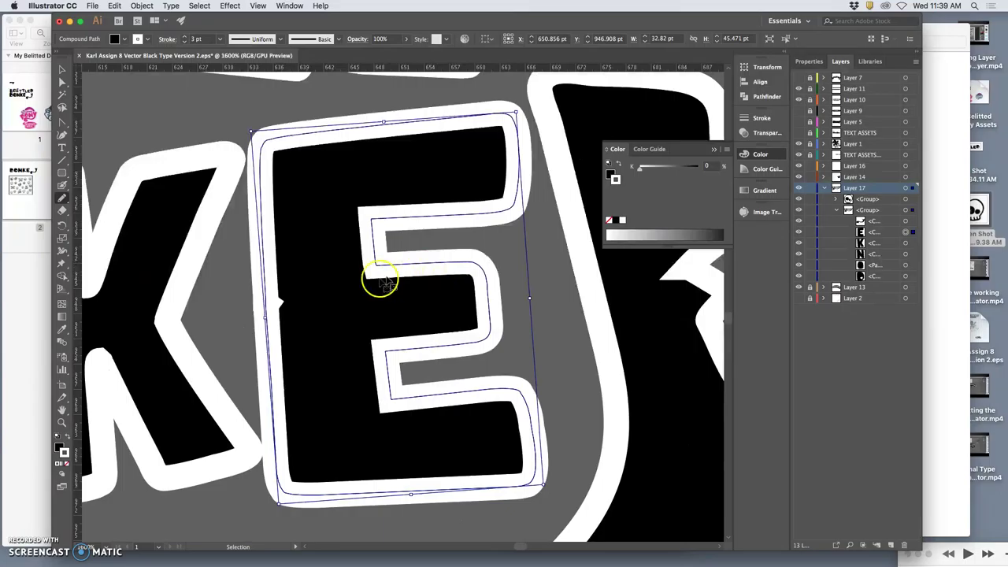
left_click_drag(268, 303, 269, 309)
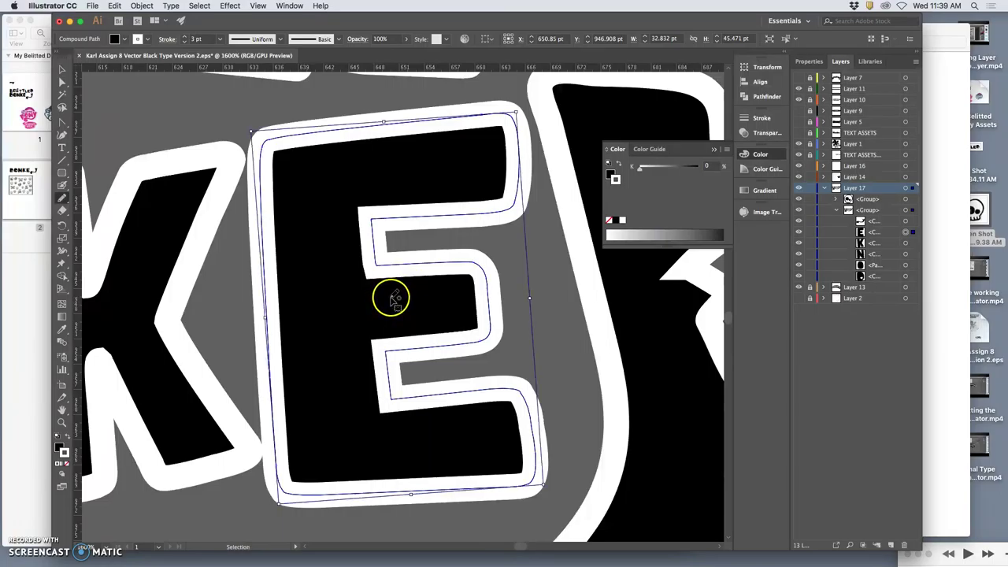
key("super+minus")
key("super+minus")
key("super+minus")
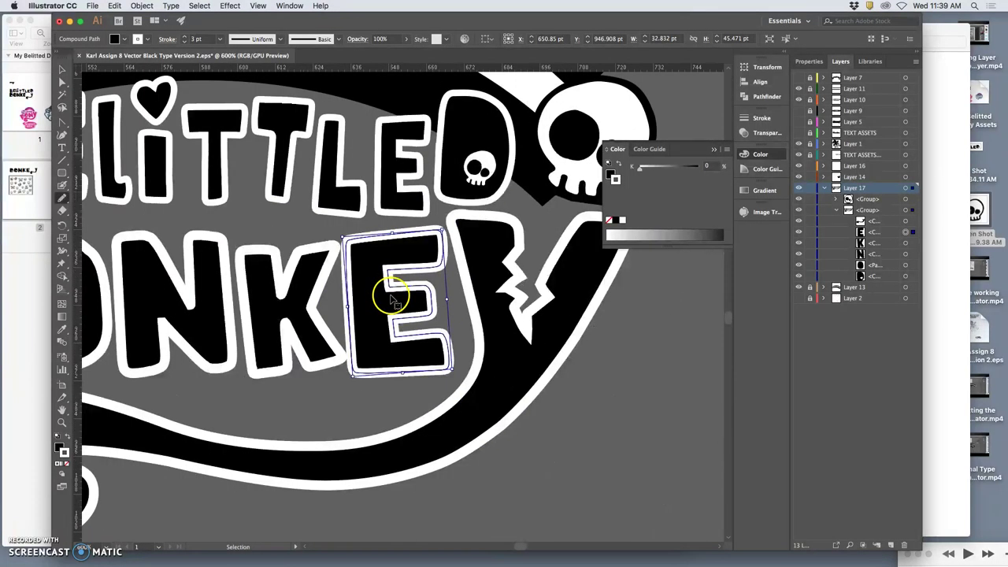
key("super+minus")
key("super+minus")
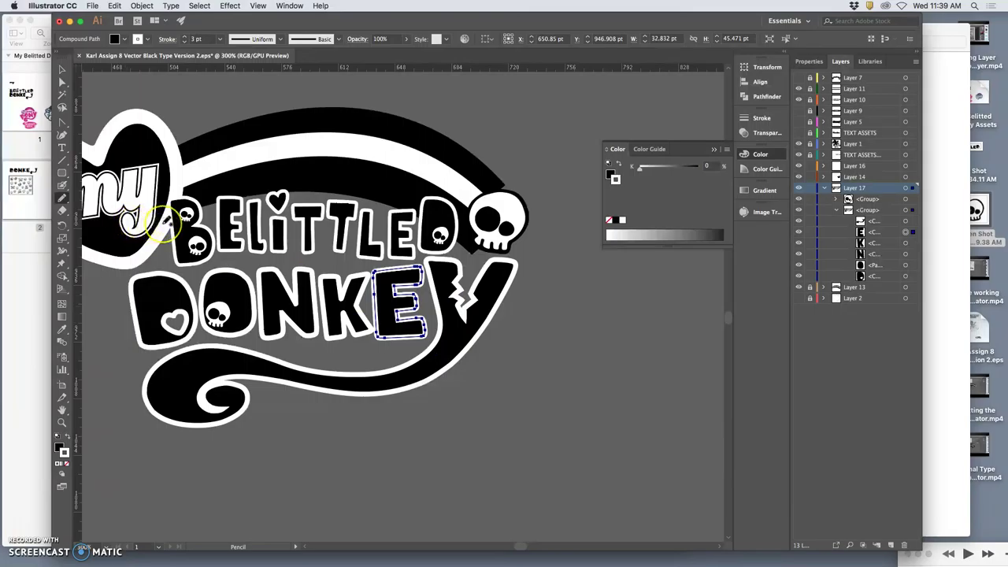
scroll(167, 222, "left", 5)
left_click_drag(186, 164, 203, 155)
left_click(62, 70)
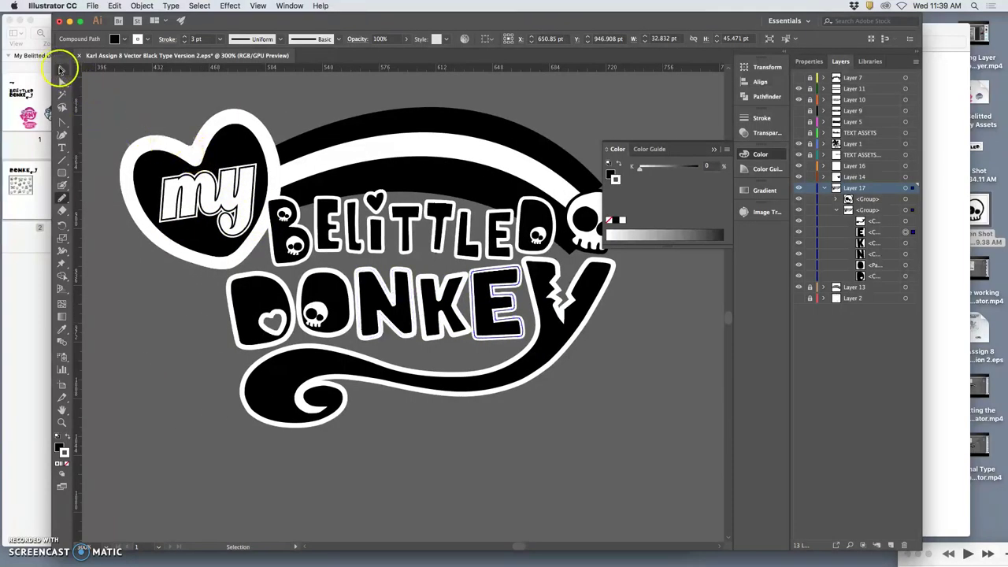
Locate the heart's layer, select its outline path and set its fill to black
left_click(800, 178)
left_click(800, 178)
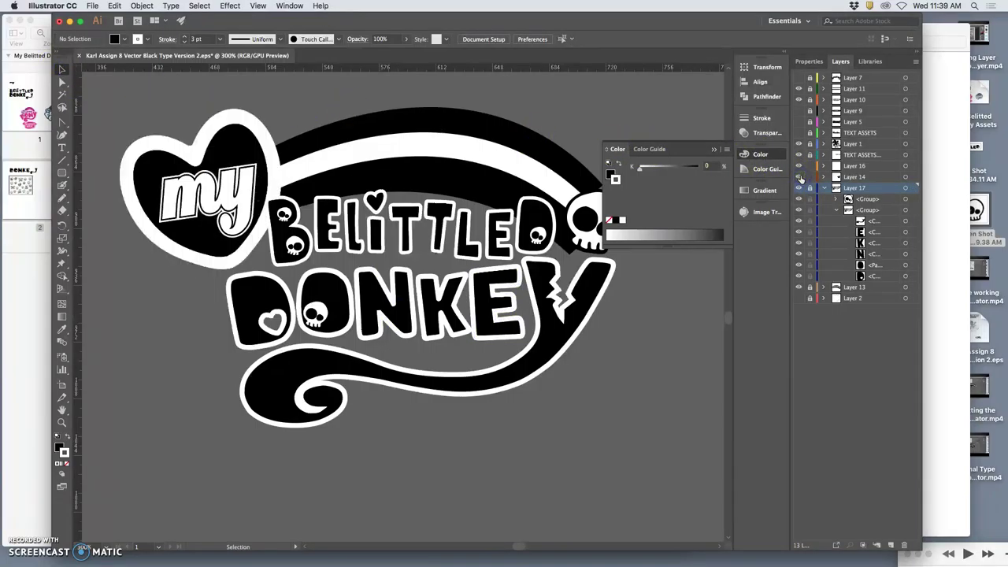
left_click(801, 178)
left_click(800, 178)
left_click(62, 81)
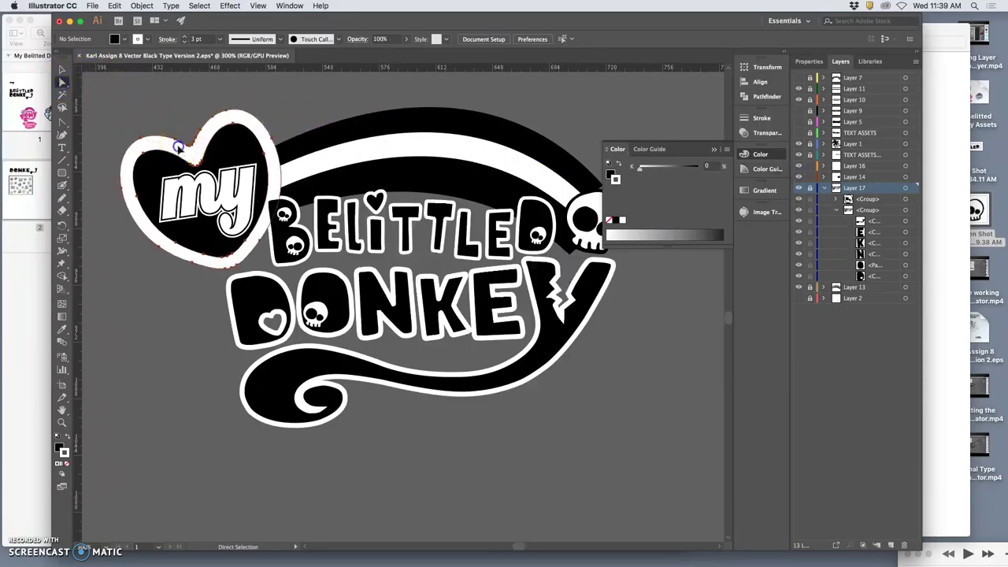
left_click(236, 152)
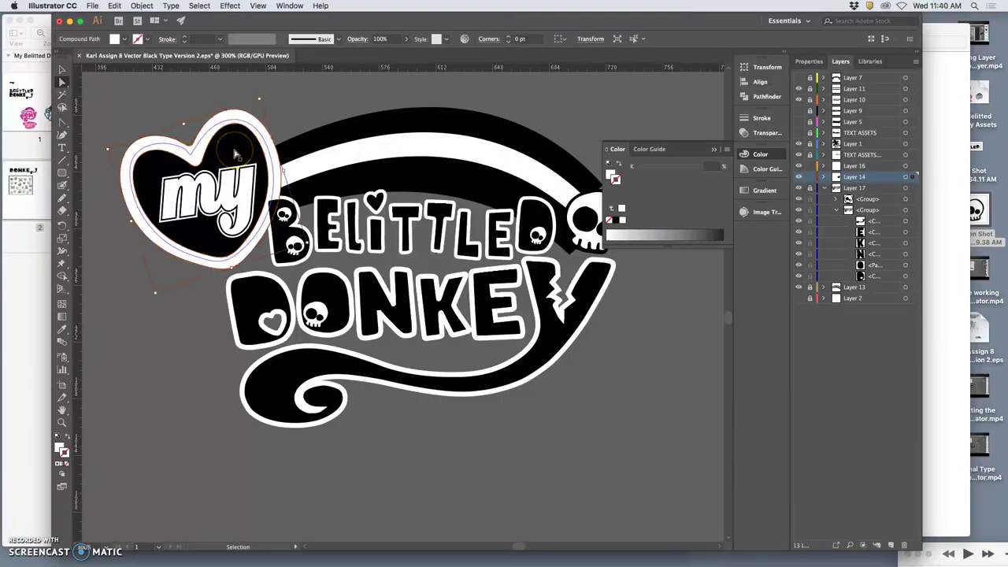
left_click(114, 6)
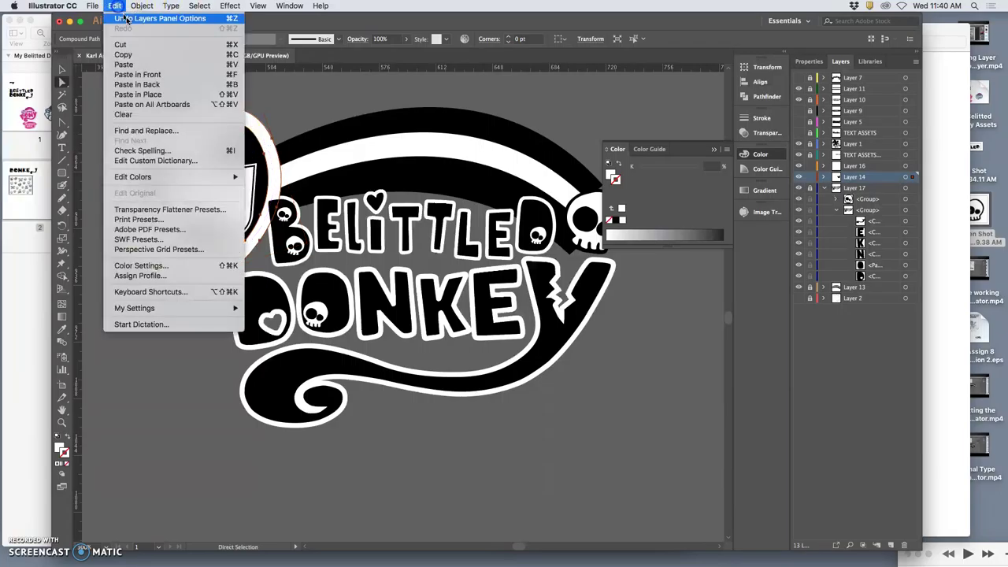
left_click(146, 95)
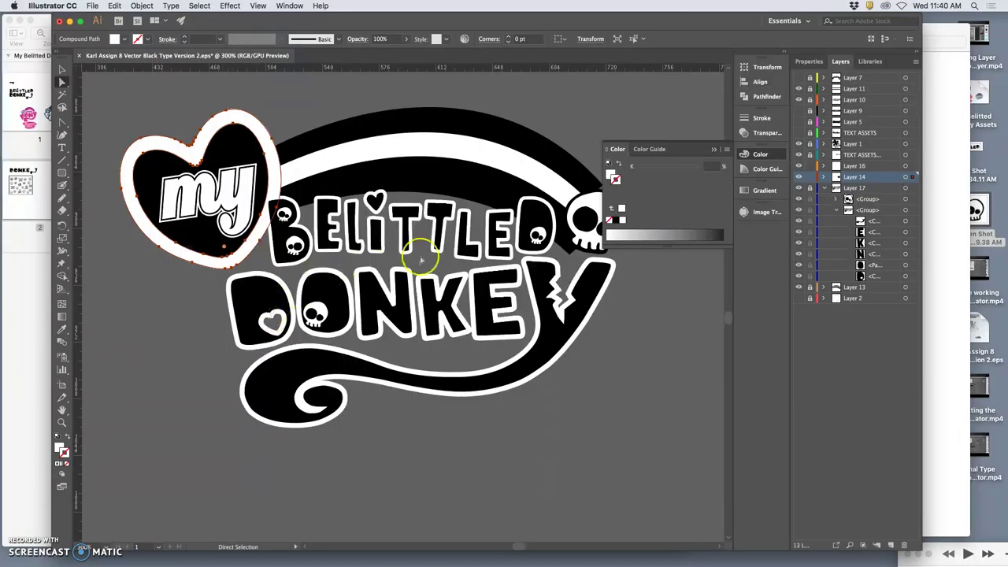
left_click(825, 177)
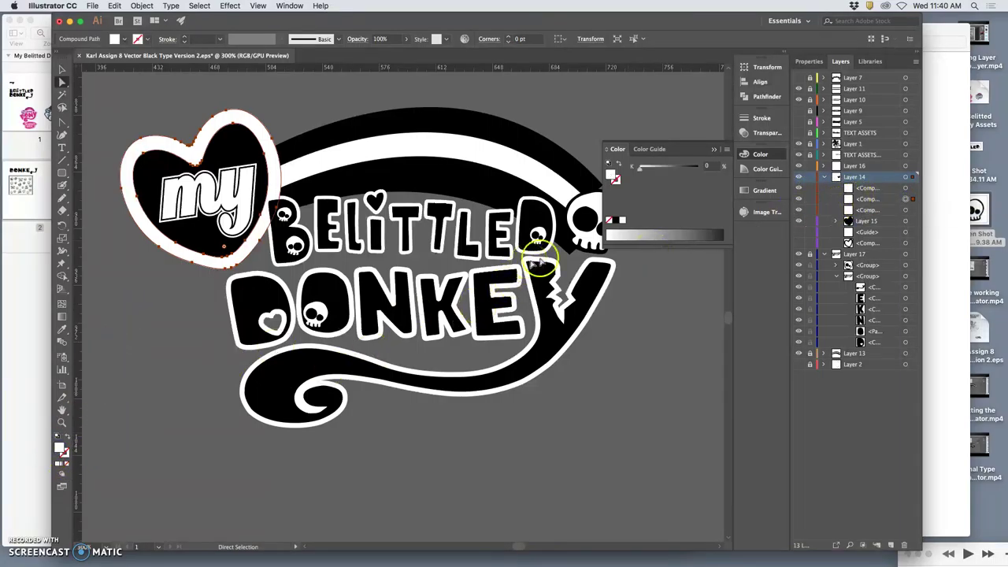
left_click(618, 220)
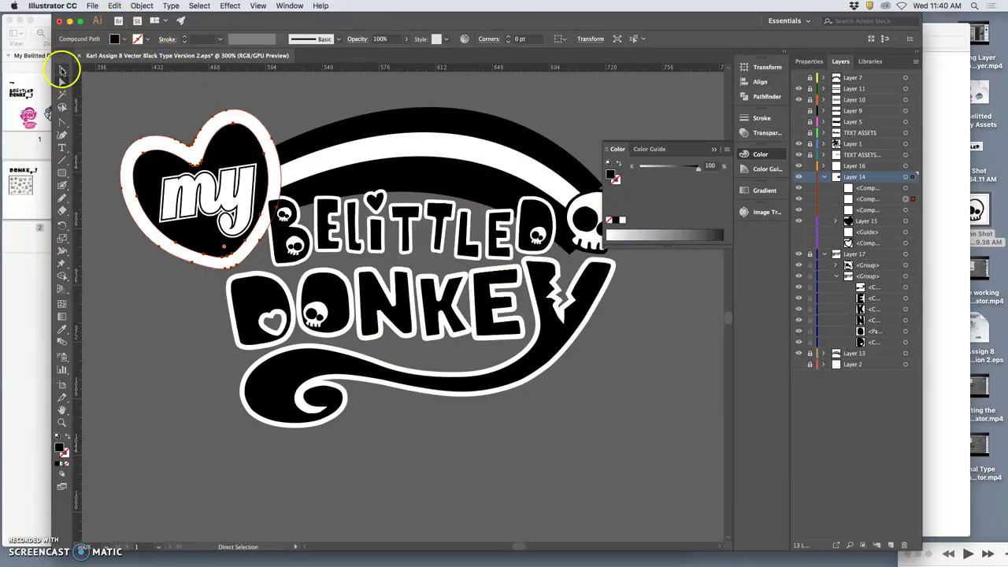
Rotate and scale the heart slightly, stretching it a little taller
left_click(62, 69)
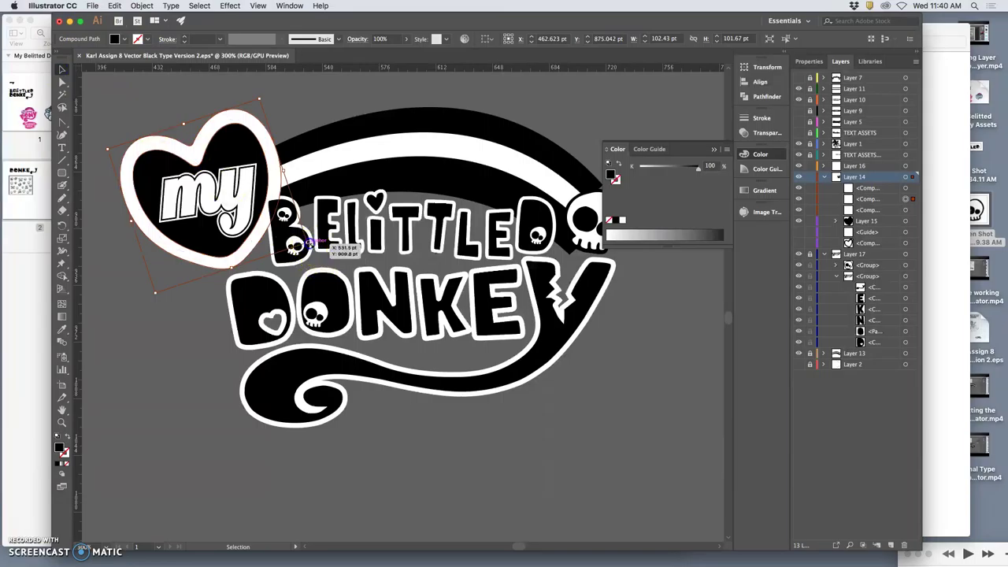
mouse_move(308, 244)
left_mouse_down()
mouse_move(316, 208)
mouse_move(315, 251)
left_mouse_up()
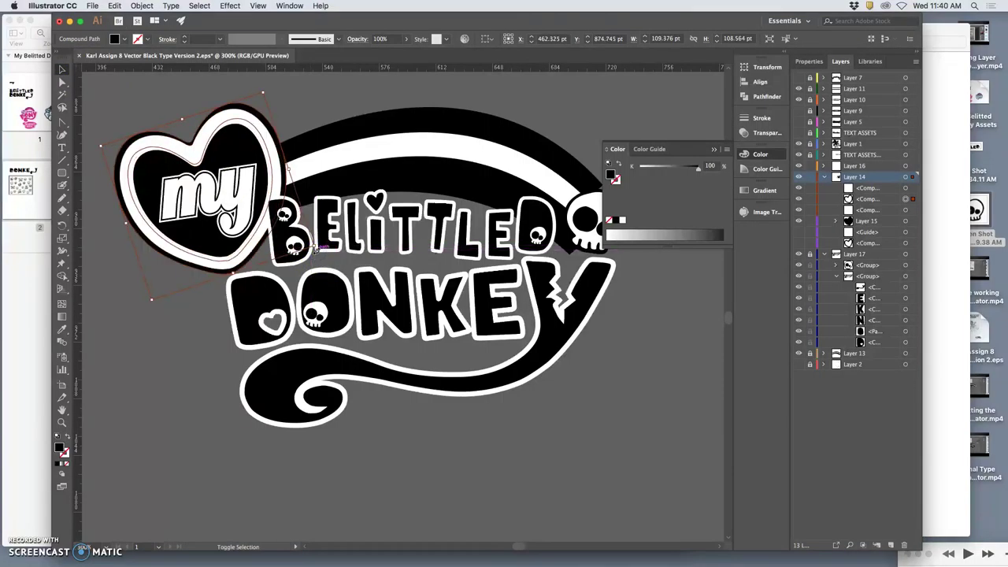
left_click(331, 248)
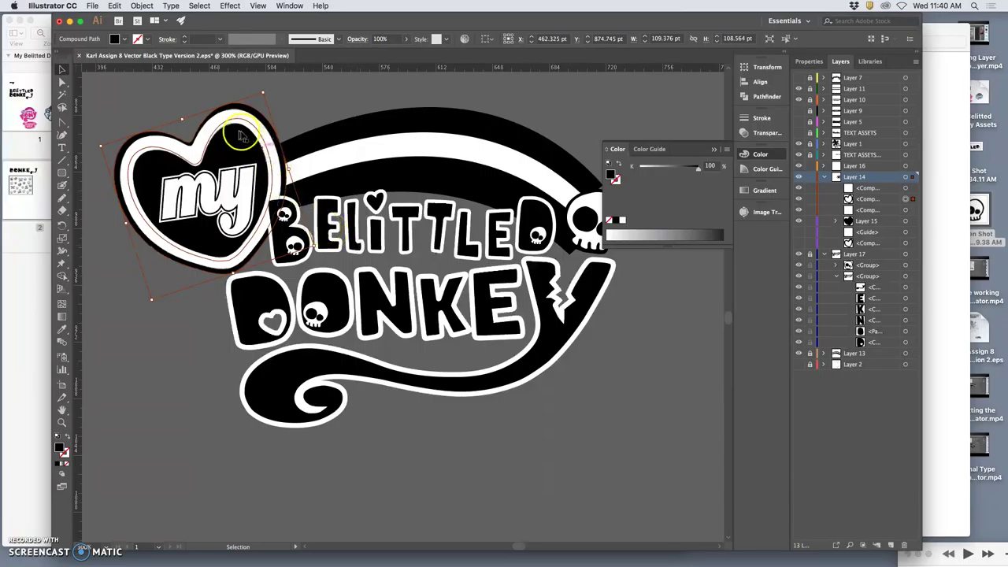
left_click(183, 119)
mouse_move(182, 119)
left_mouse_down()
mouse_move(171, 96)
mouse_move(181, 106)
left_mouse_up()
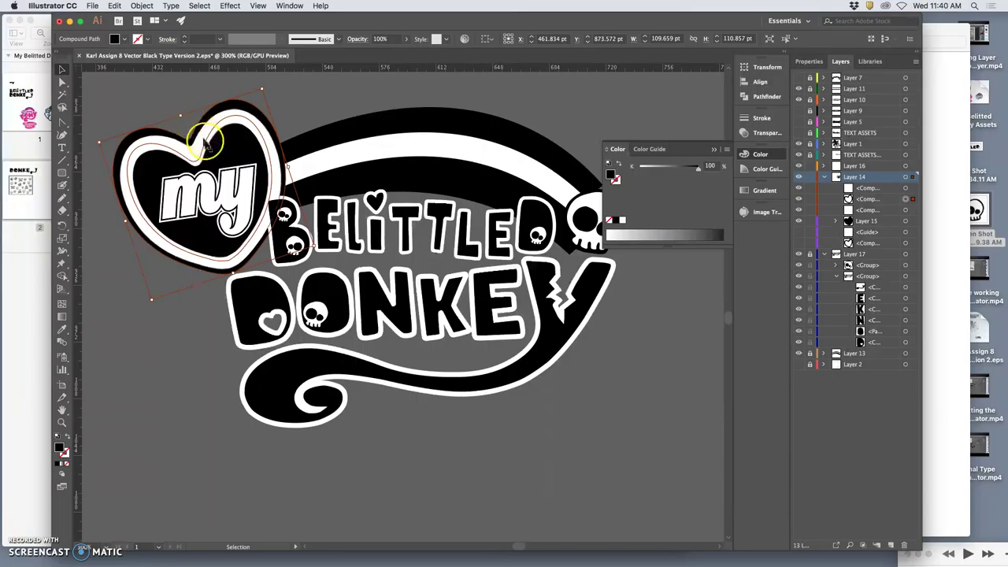
left_click(185, 328)
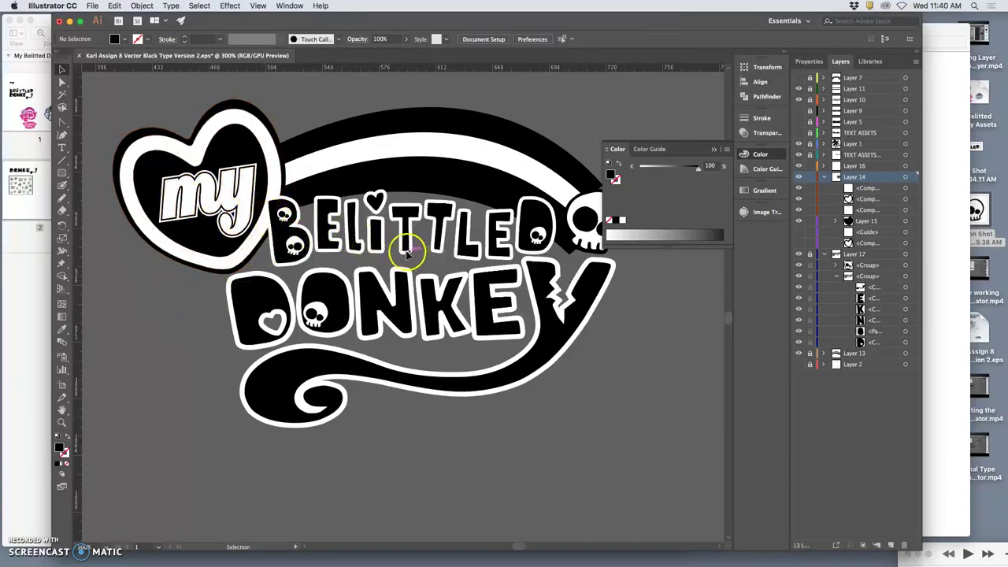
Move the heart slightly down and left, fine-tuning with arrow-key nudges
key("super+t")
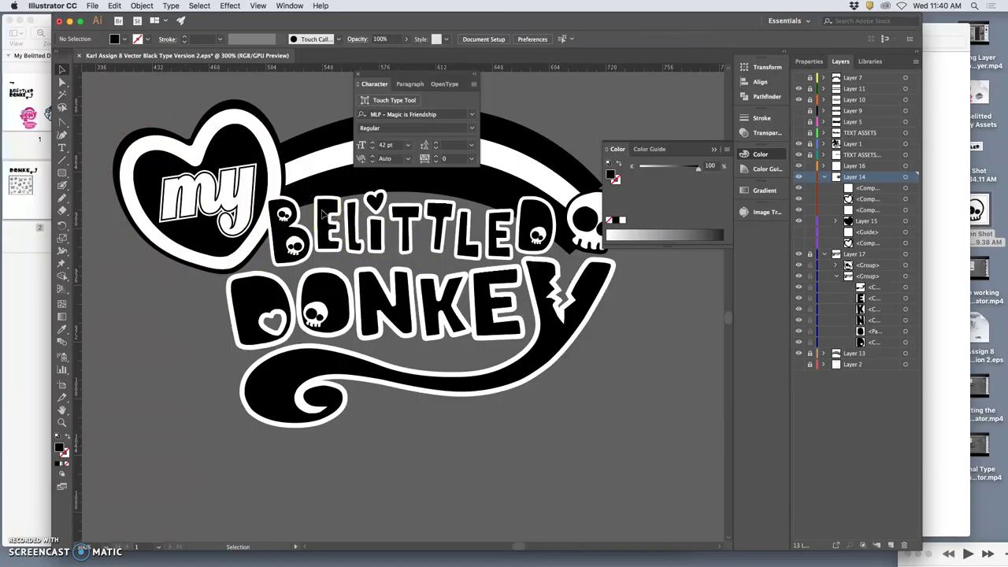
left_click(237, 107)
left_click_drag(215, 96, 211, 93)
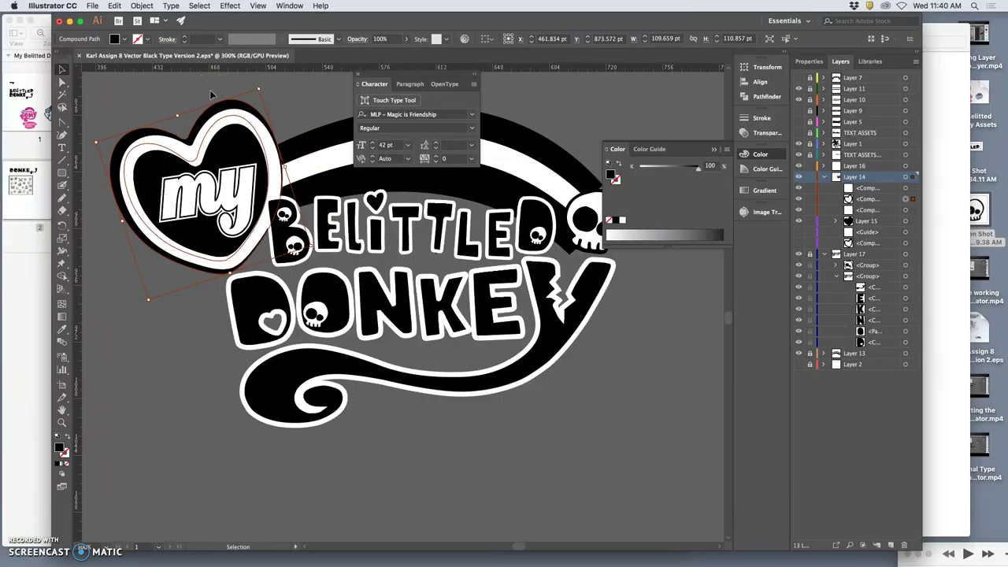
key("Down")
key("Down")
key("Down")
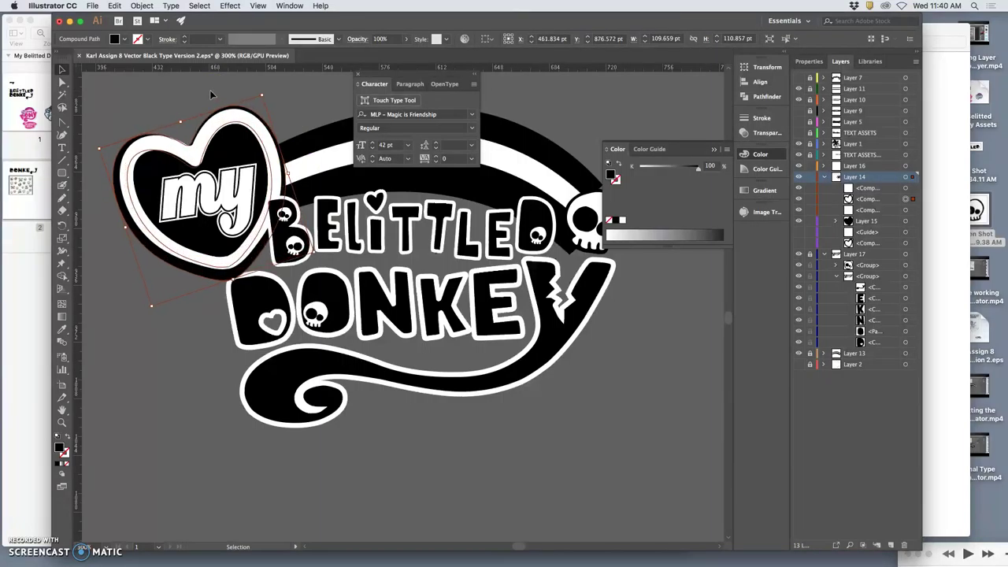
key("Down")
key("Left")
key("Left")
key("Left")
key("Up")
key("Up")
key("Up")
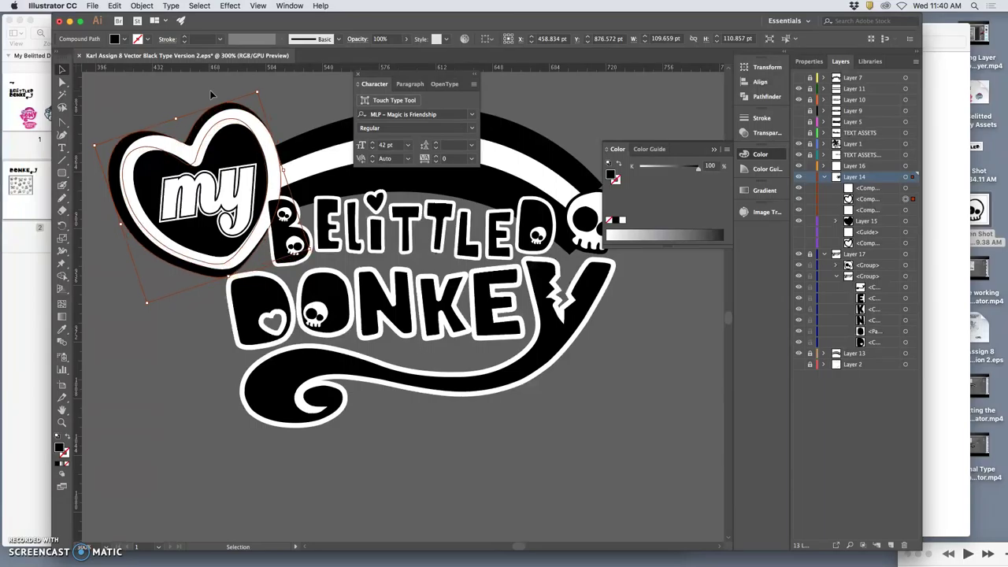
key("Down")
Widen the heart slightly and rotate it further into place
left_click(285, 167)
left_click_drag(285, 170, 289, 169)
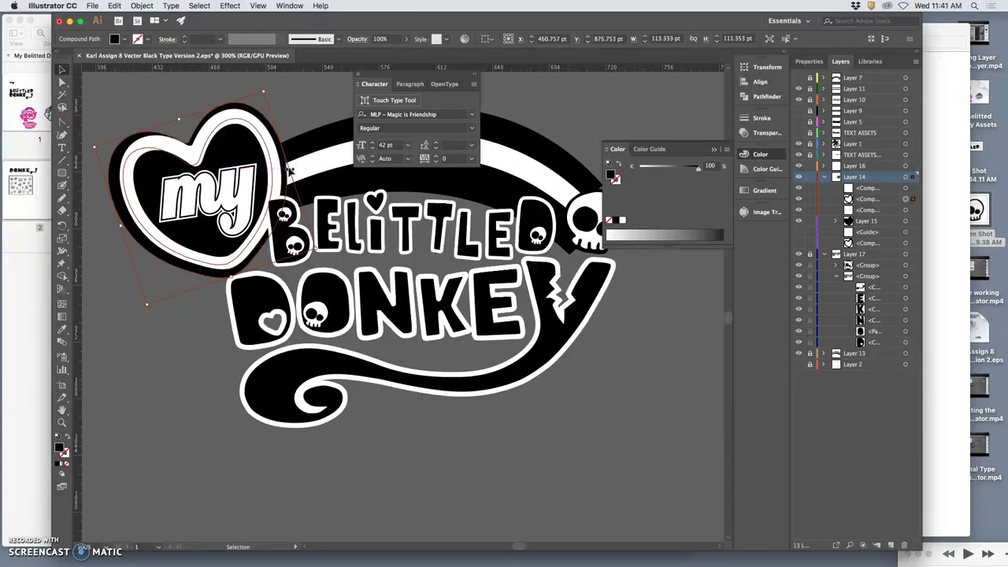
left_click(162, 124)
left_click_drag(95, 147, 99, 147)
left_click_drag(321, 251, 321, 251)
mouse_move(262, 93)
left_mouse_down()
mouse_move(255, 99)
mouse_move(264, 93)
left_mouse_up()
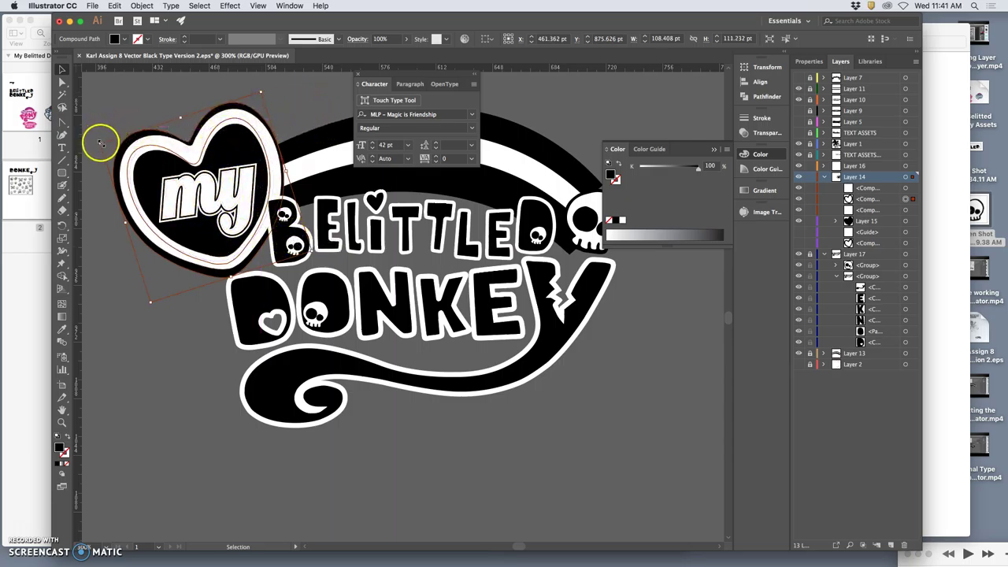
left_click(181, 118)
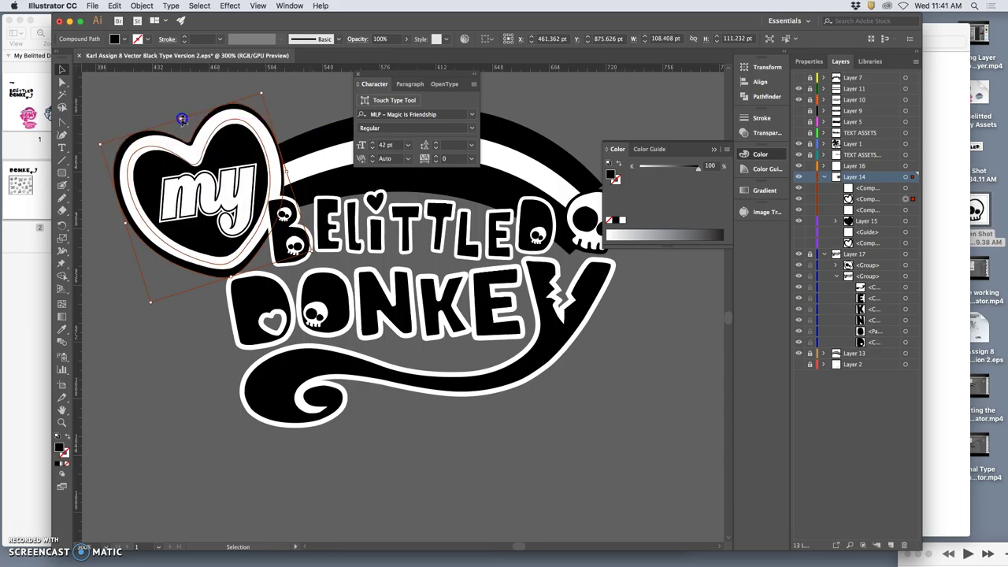
Open the Shear dialog for the heart from Object > Transform
left_click(143, 5)
mouse_move(181, 18)
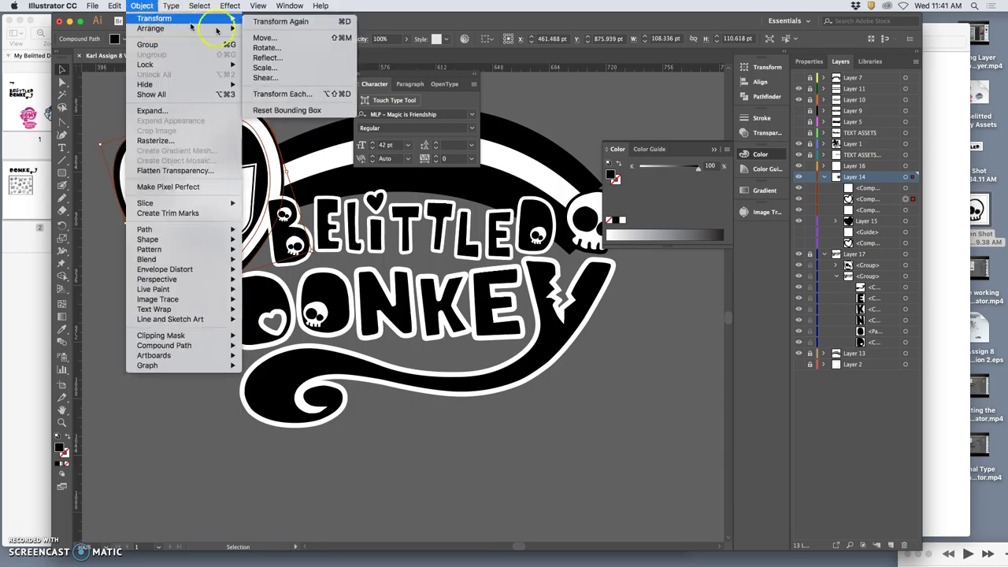
left_click(264, 78)
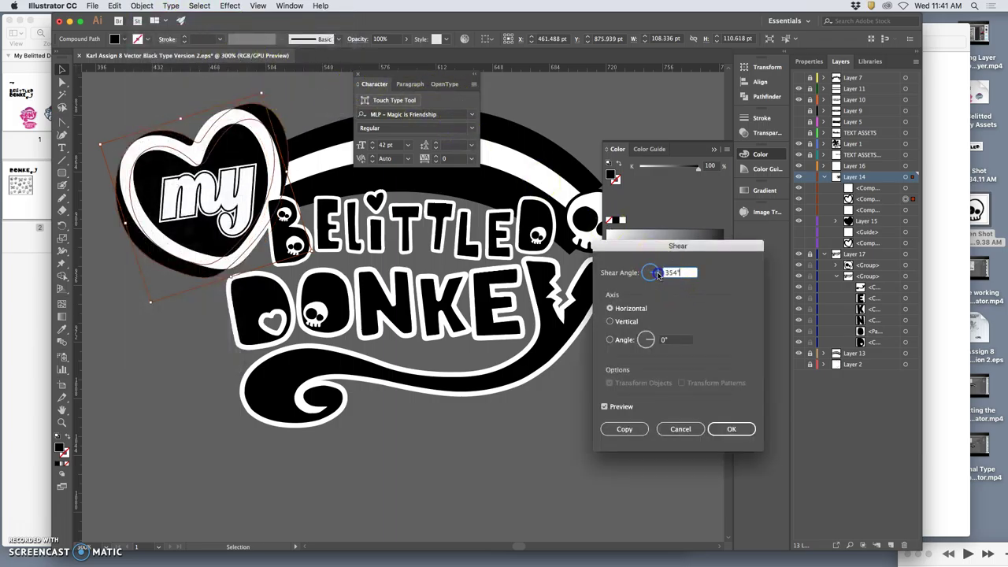
Apply an initial horizontal shear of about 358° to the heart
left_click_drag(658, 274, 660, 274)
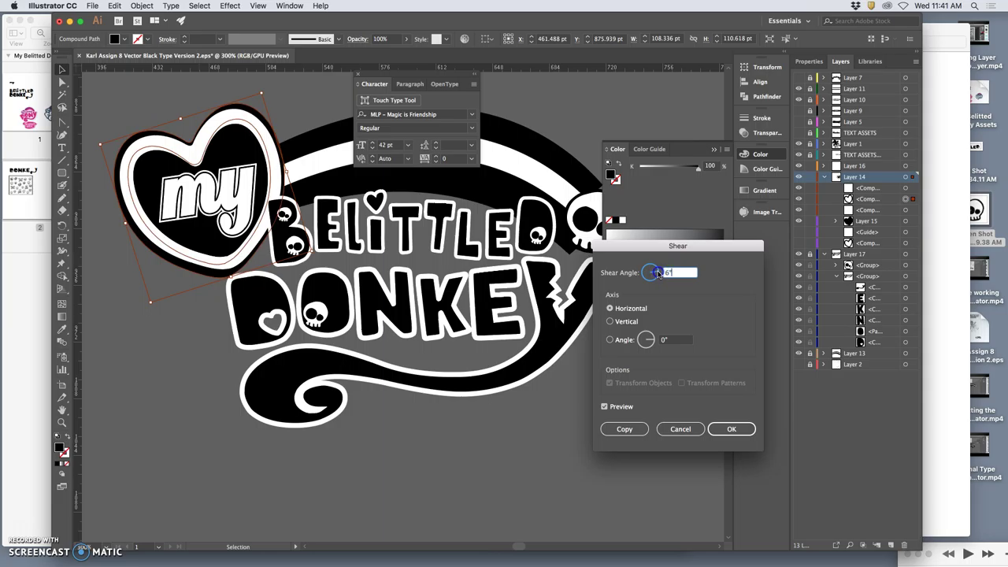
left_click_drag(658, 273, 659, 273)
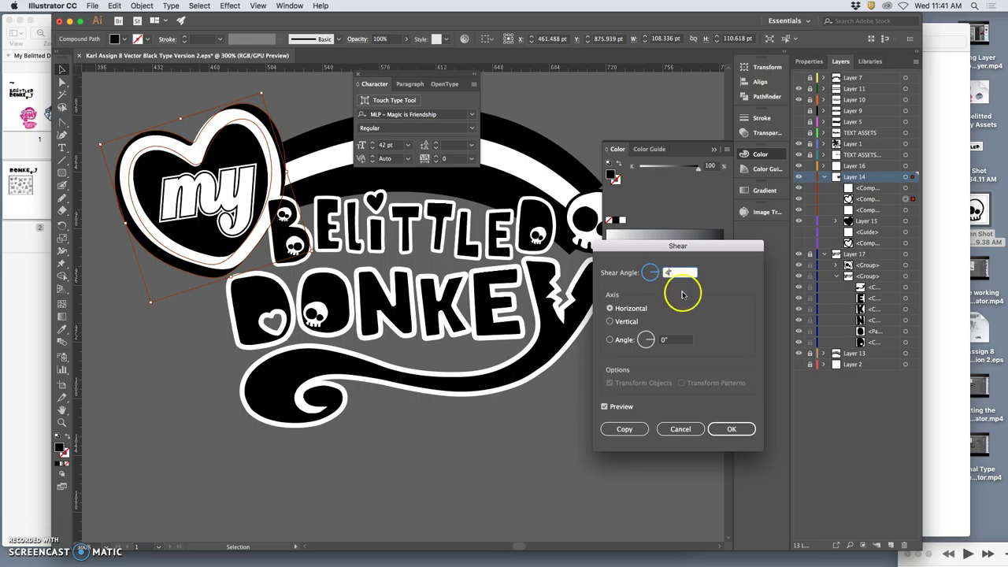
left_click(727, 428)
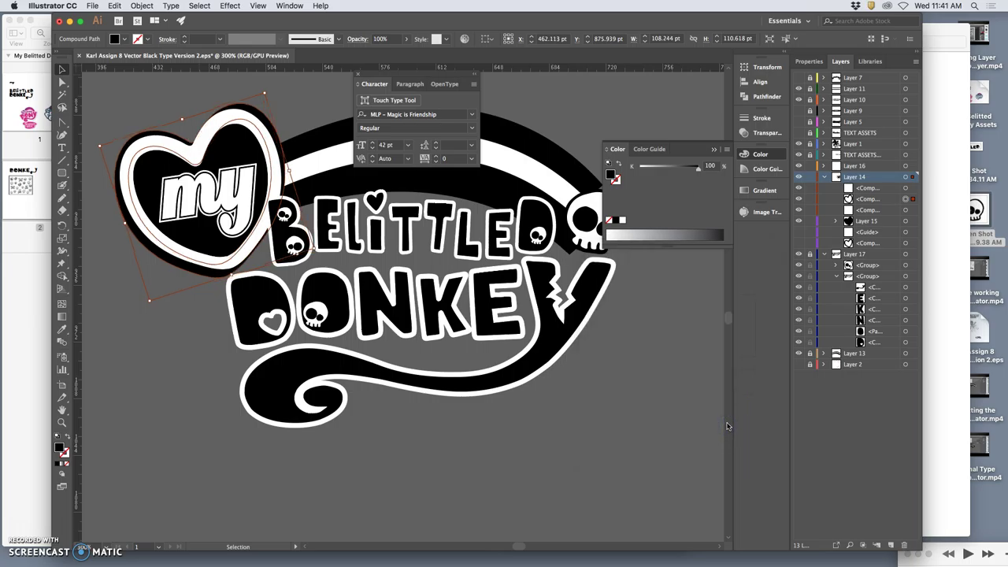
Shear the heart again at 357° horizontal, then shrink it slightly
left_click(142, 6)
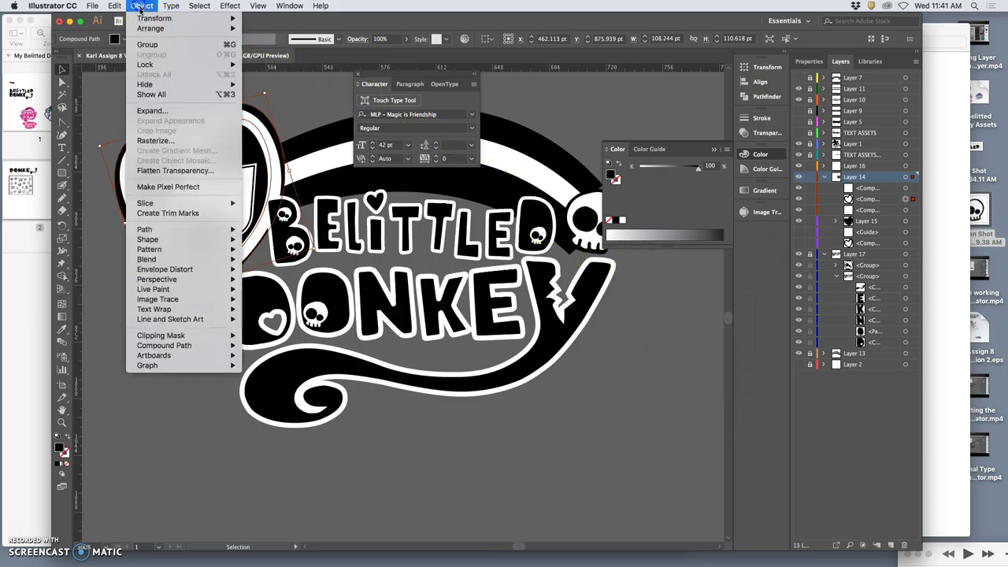
mouse_move(231, 24)
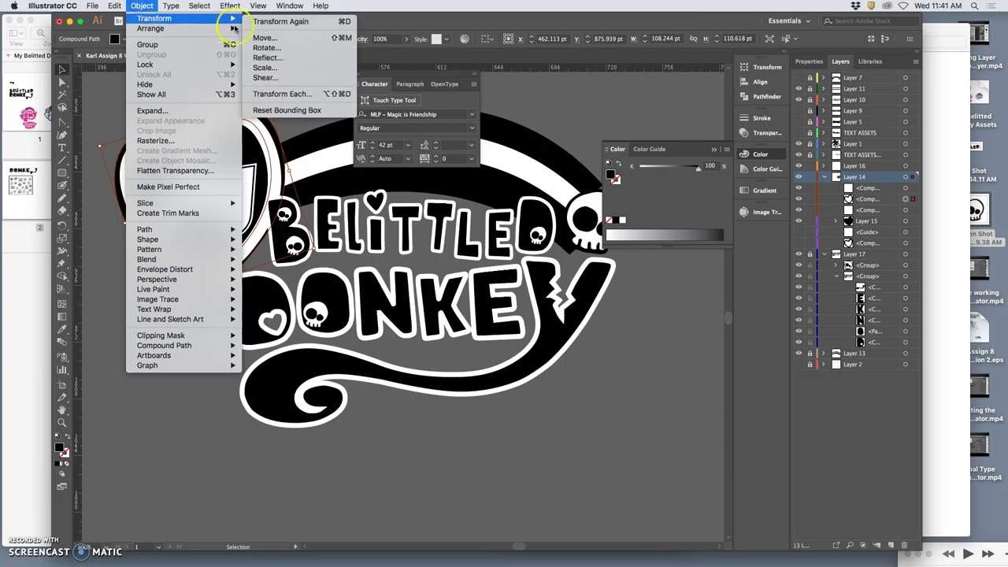
left_click(263, 78)
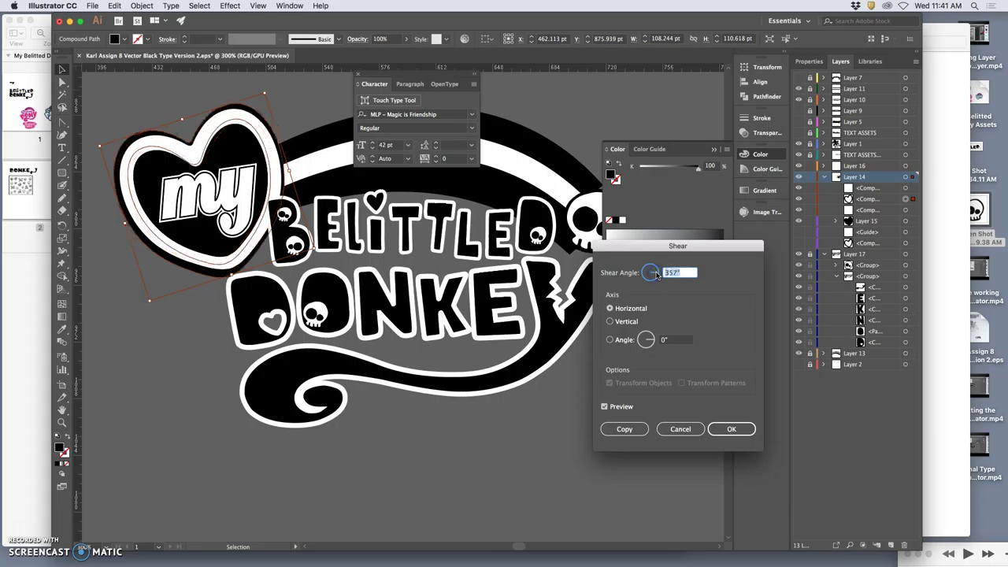
left_click_drag(657, 273, 657, 274)
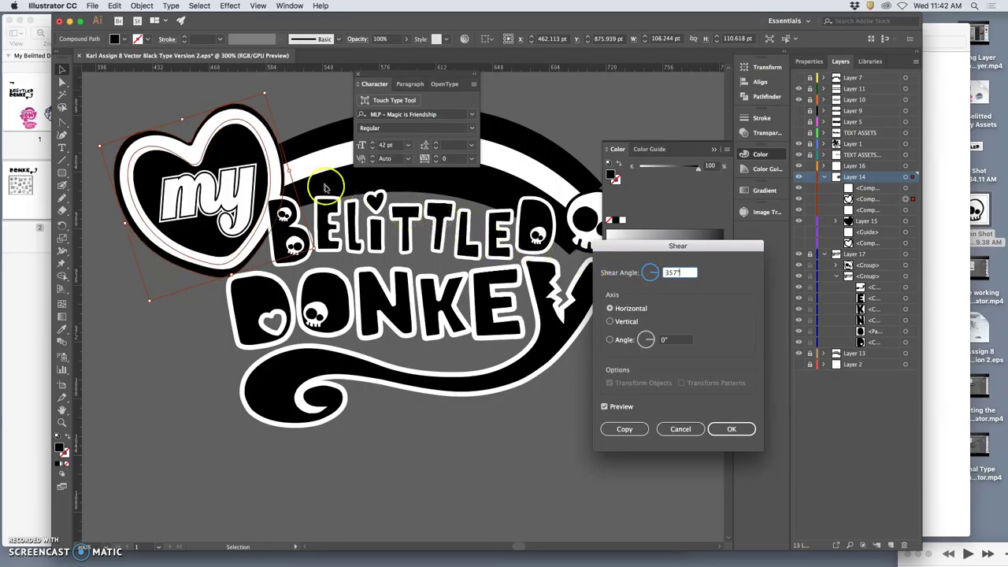
left_click(730, 429)
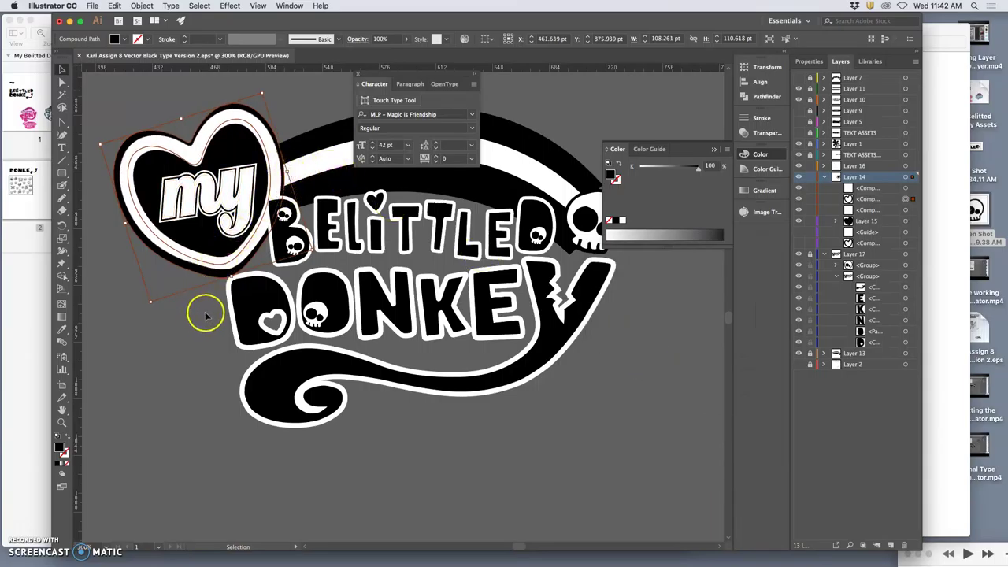
left_click_drag(231, 276, 231, 275)
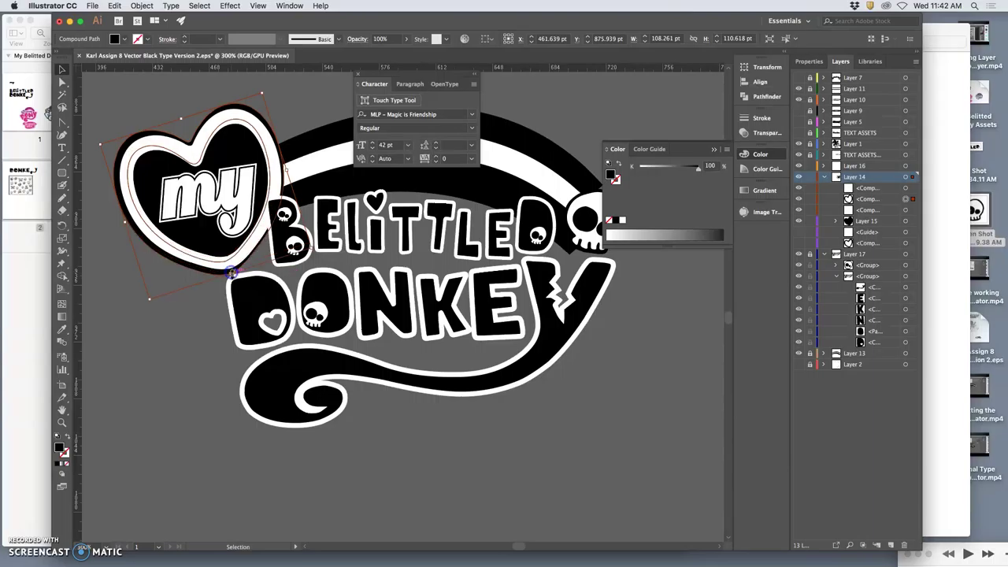
left_click(199, 329)
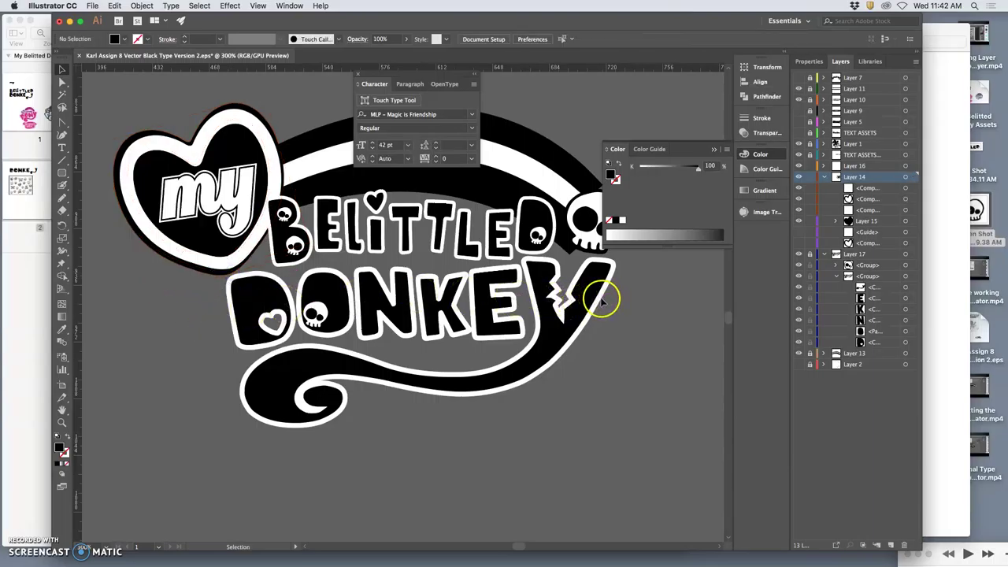
At 400% zoom on "my", toggle Layer 16's inner outline off
key("super+minus")
key("super+minus")
key("super+plus")
key("super+plus")
key("super+plus")
scroll(366, 284, "left", 3)
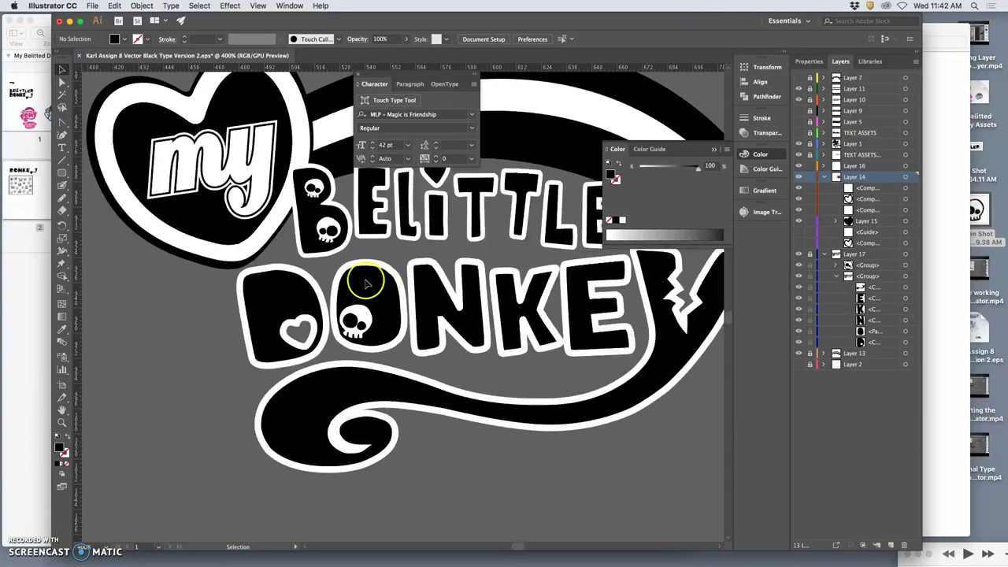
left_click(253, 136)
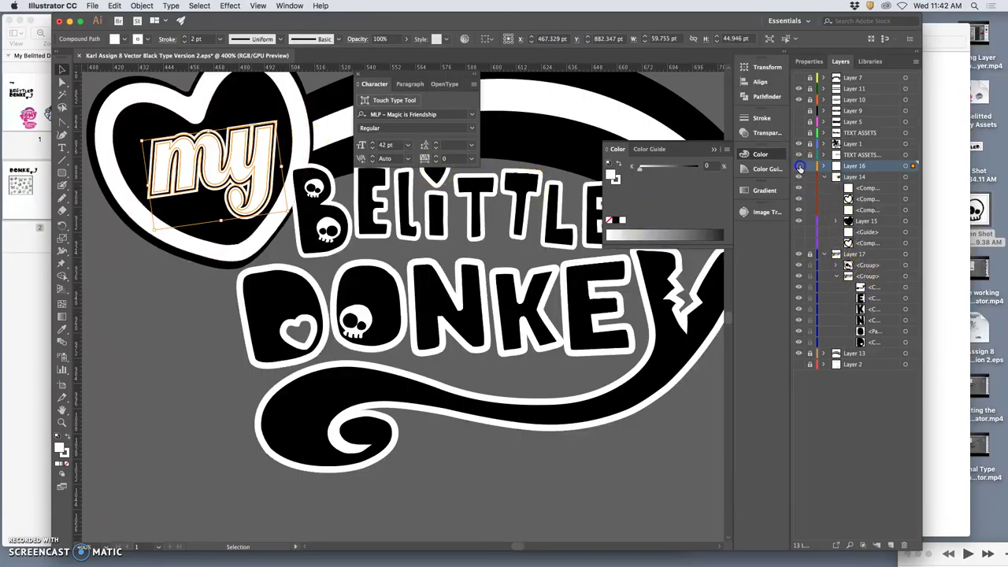
left_click(800, 166)
left_click(799, 168)
left_click(799, 168)
left_click(799, 168)
left_click(800, 168)
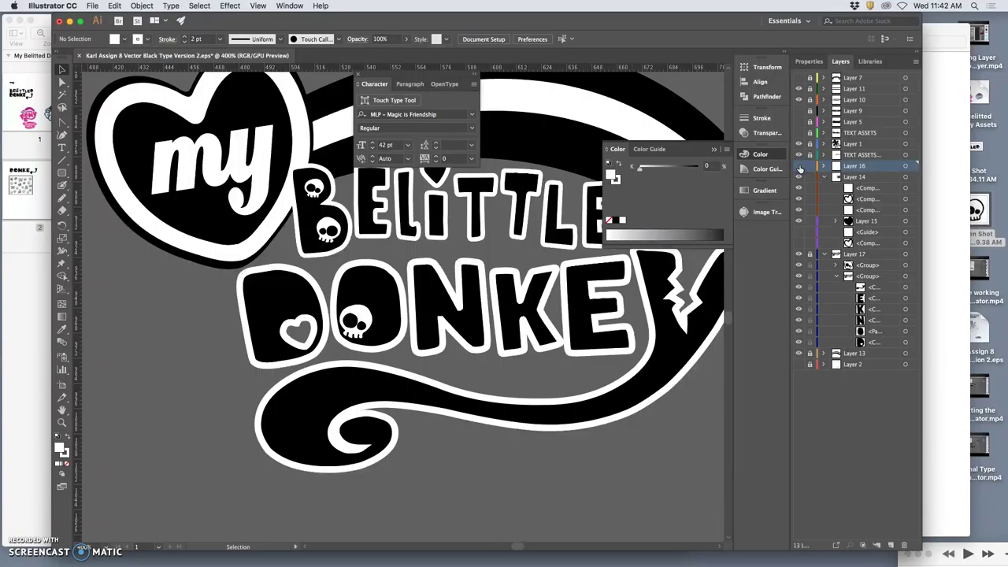
At 200%, compare Layer 16 shown and hidden, leaving it hidden
key("super+minus")
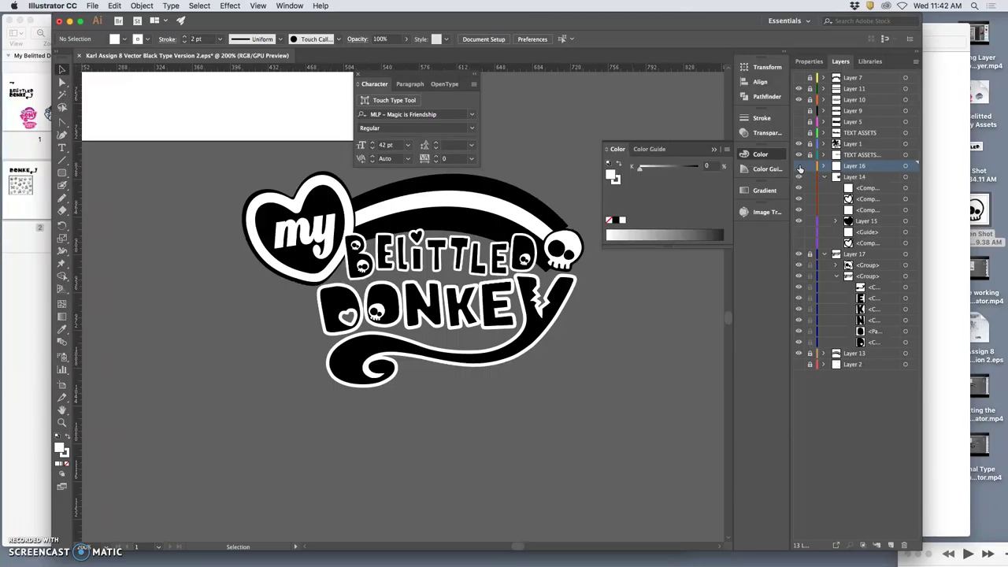
left_click(799, 167)
left_click(800, 168)
left_click(800, 168)
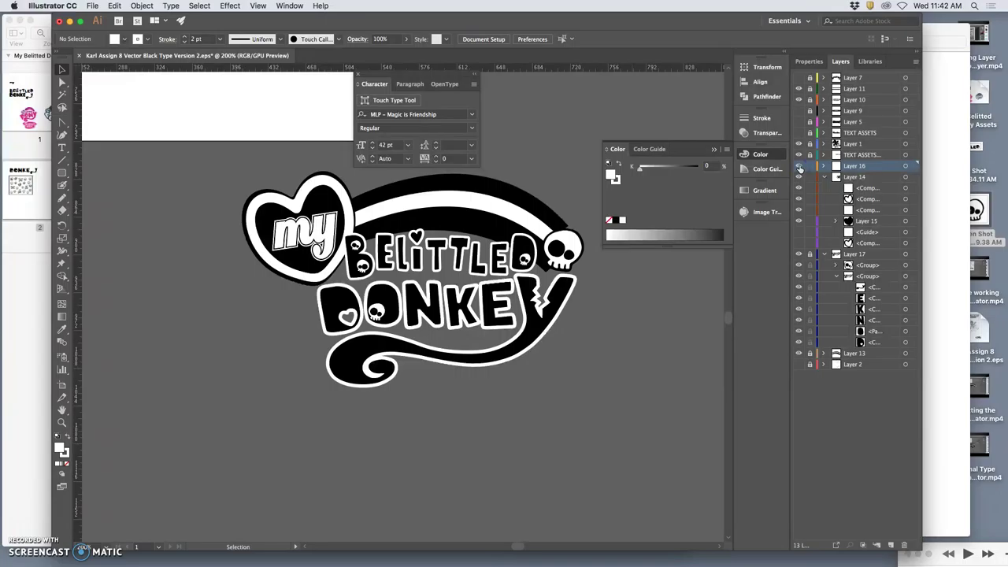
left_click(799, 168)
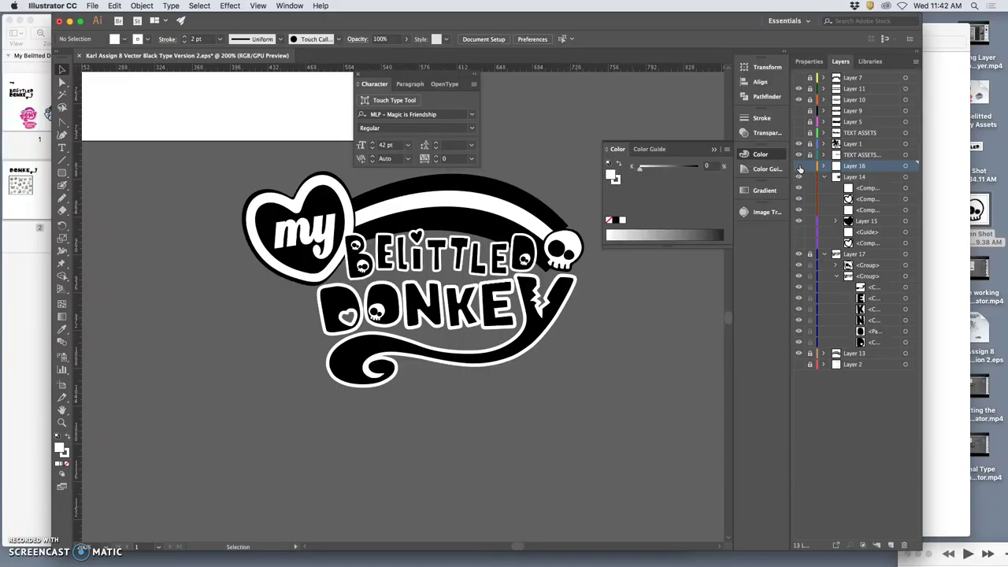
left_click(800, 168)
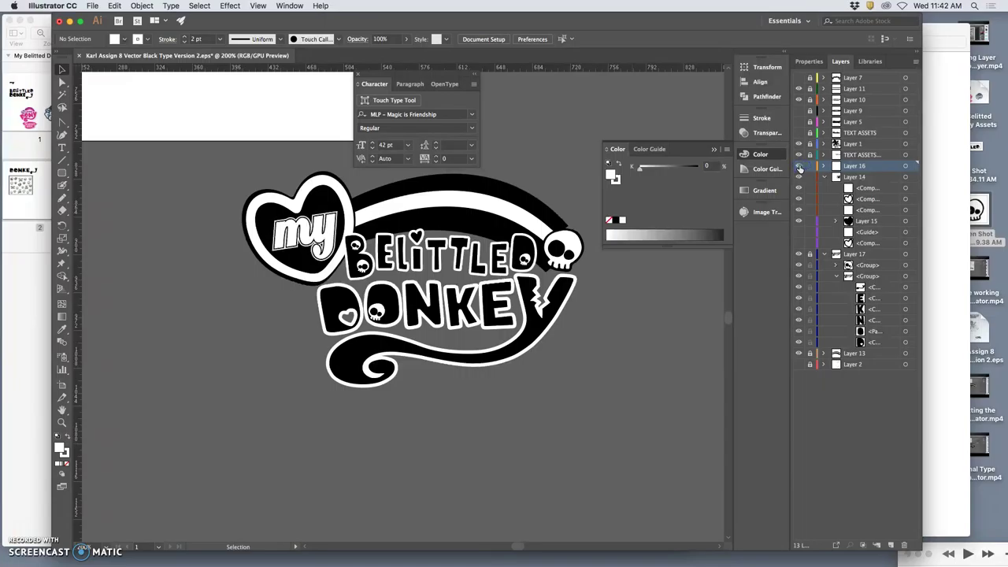
left_click(800, 168)
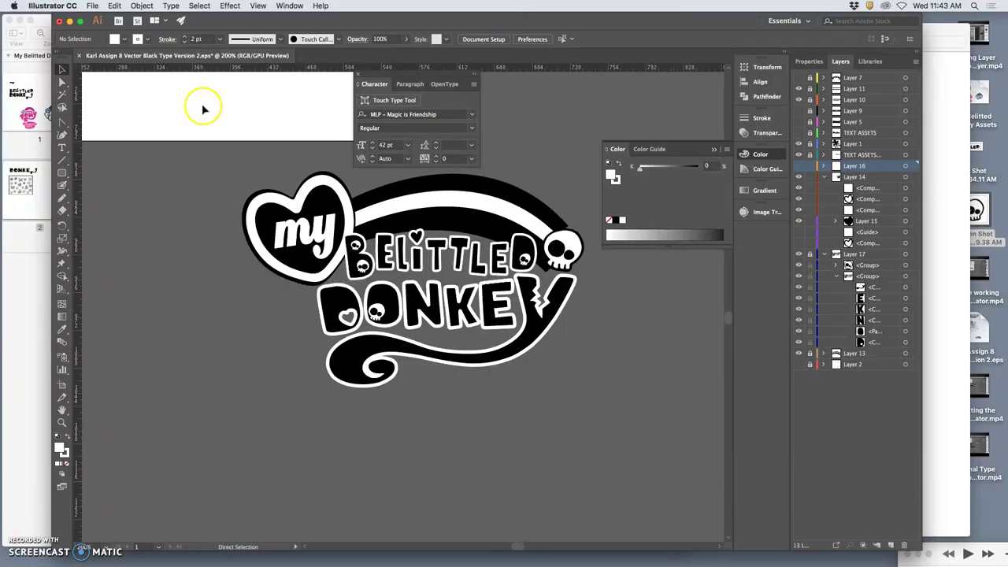
At 50% zoom, hide the Melting Macabre title and pony drawing layers
key("super+minus")
key("super+minus")
key("super+minus")
key("super+minus")
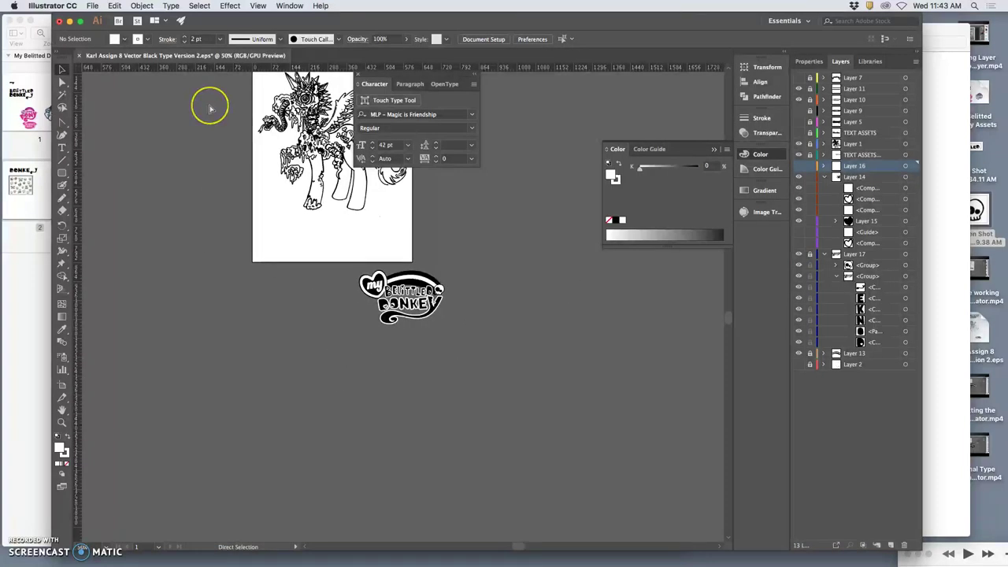
key("super+equal")
key("super+equal")
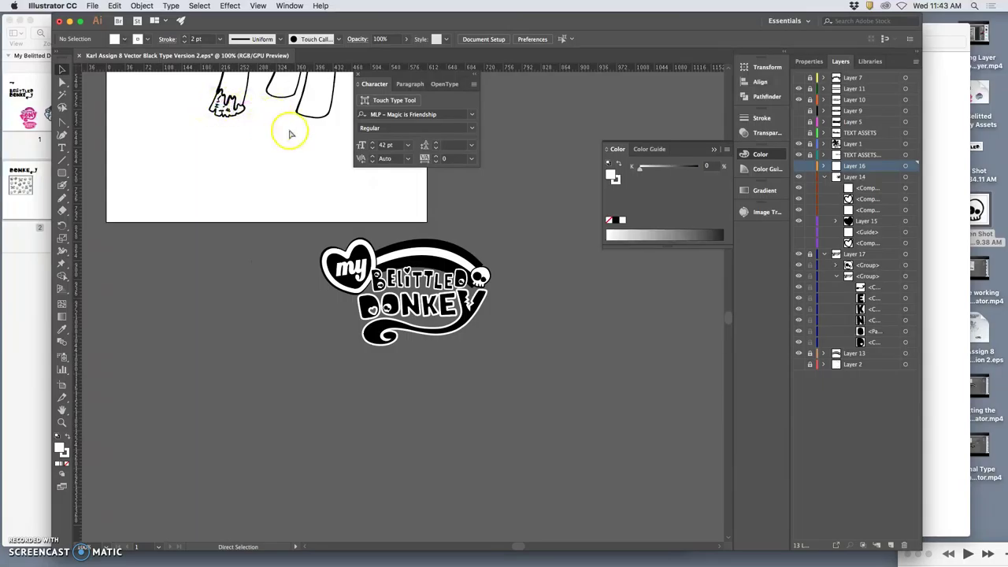
key("super+equal")
key("super+minus")
key("super+minus")
key("super+minus")
key("super+minus")
key("super+minus")
key("super+minus")
key("super+minus")
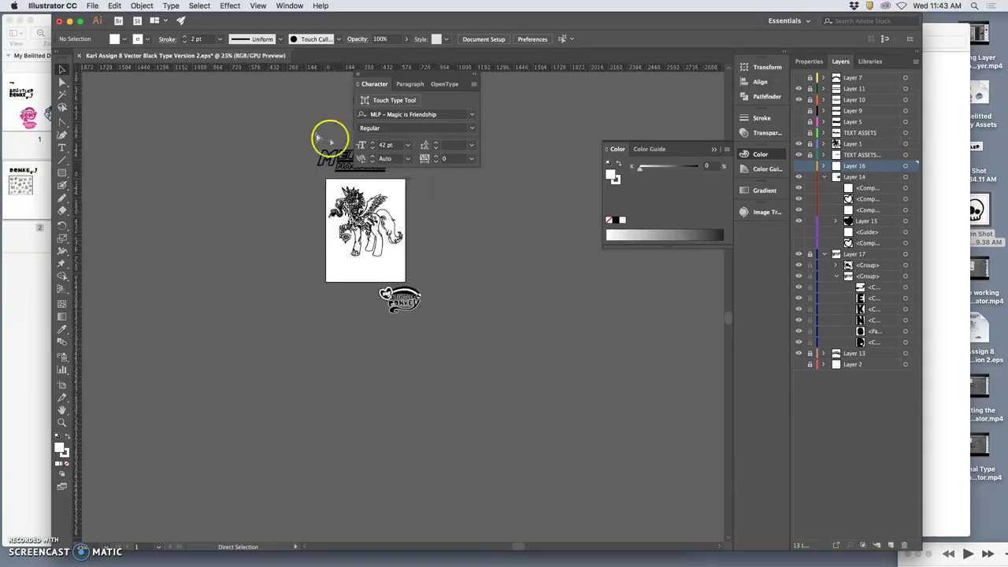
key("super+equal")
key("super+equal")
key("super+equal")
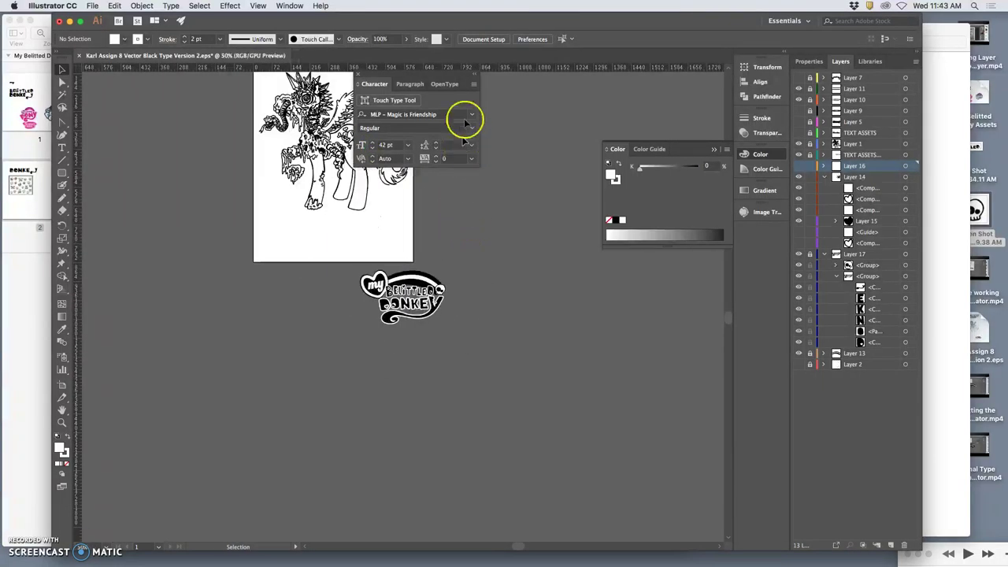
scroll(512, 180, "up", 4)
scroll(512, 179, "up", 5)
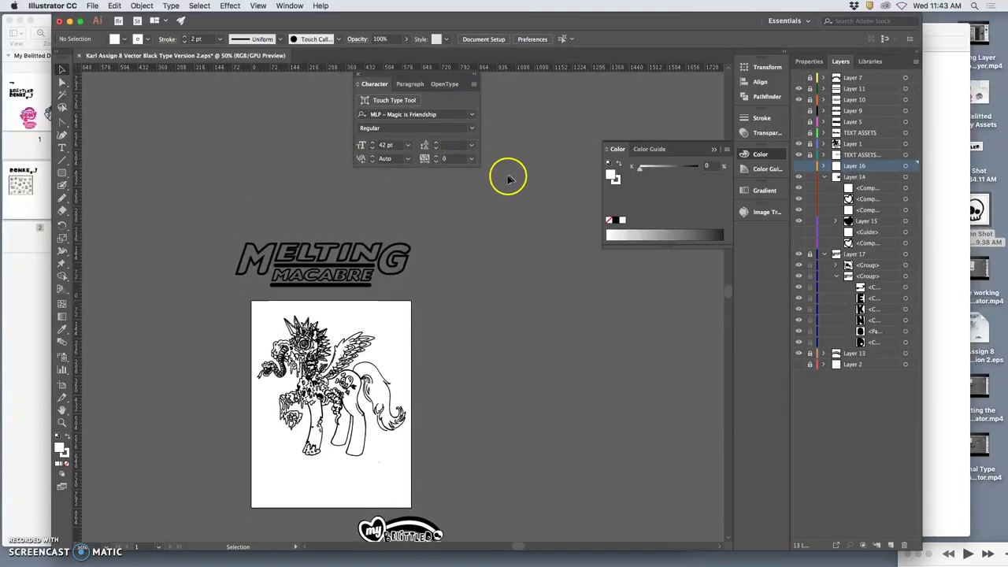
scroll(349, 288, "down", 5)
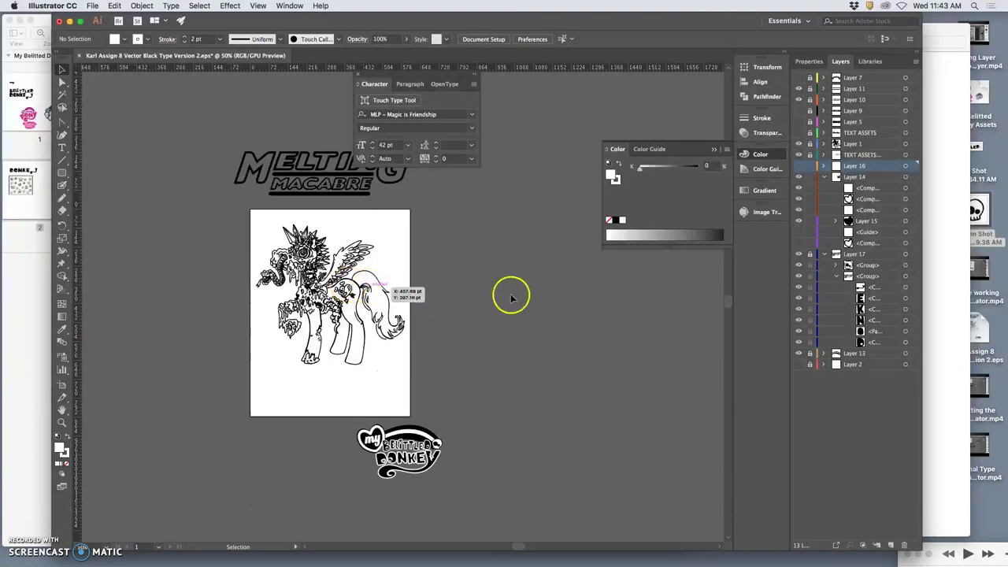
left_click(799, 92)
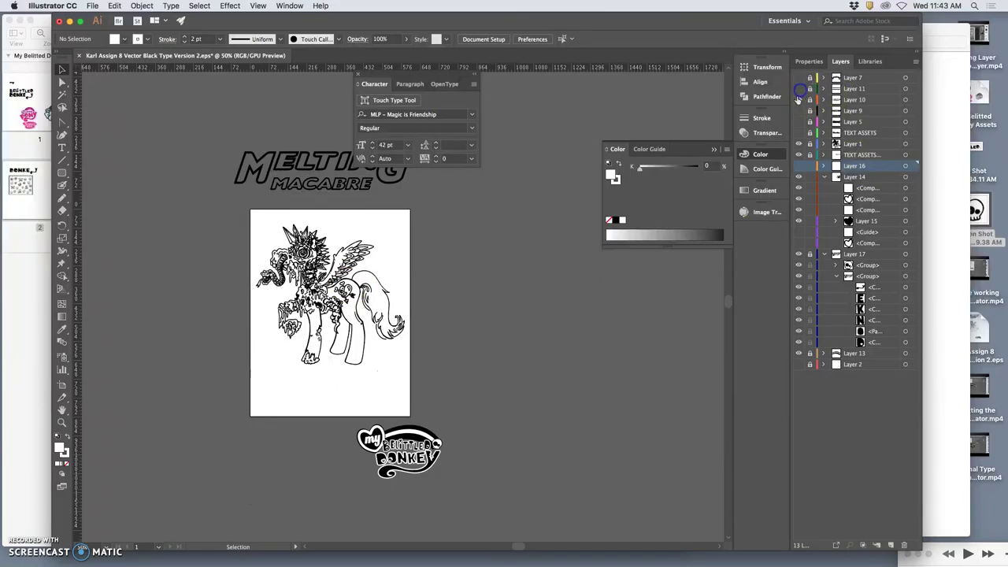
left_click(799, 144)
Briefly hide the logo text and Layer 14, then restore the heart outline and BELITTLED
left_click(800, 154)
left_click(798, 177)
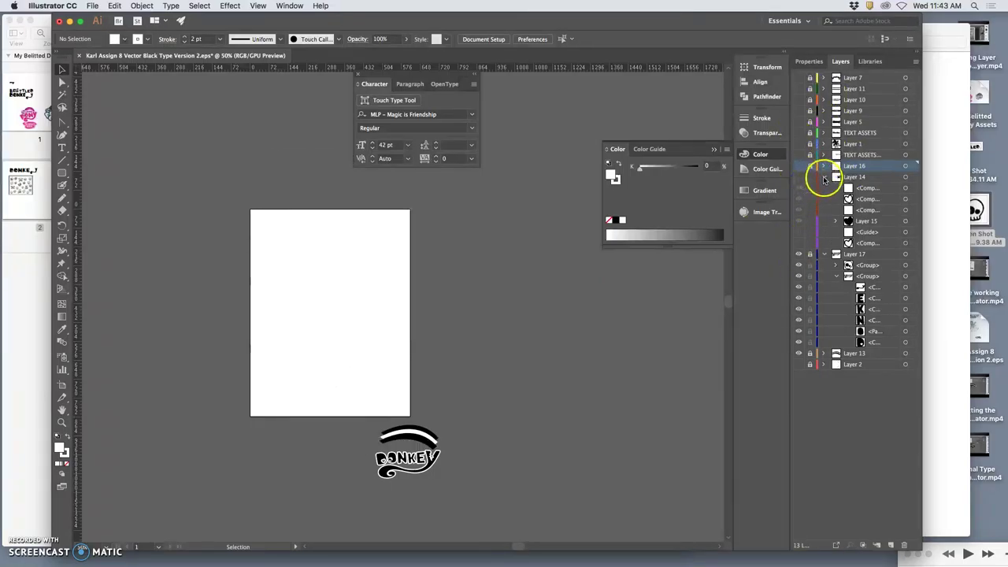
left_click(823, 176)
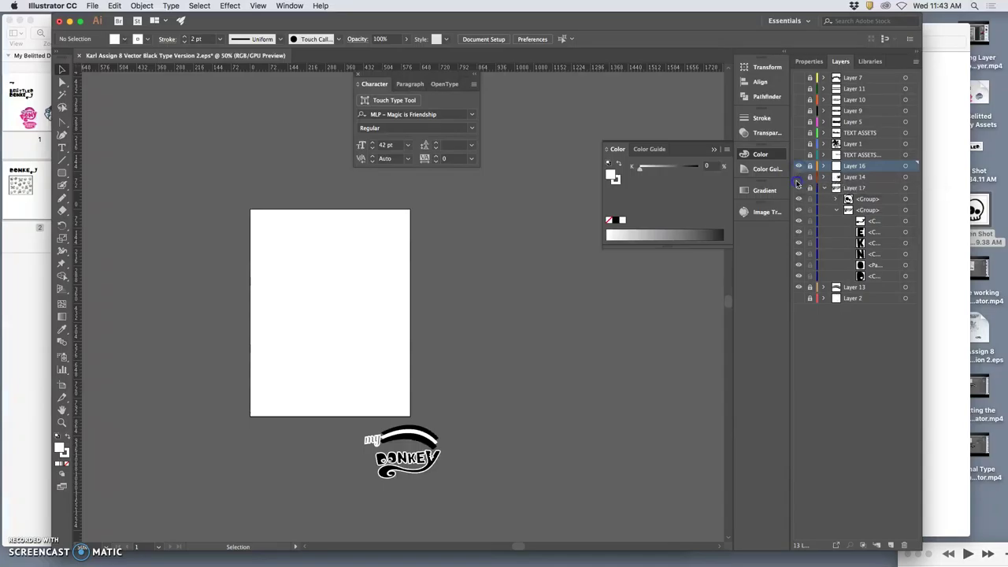
left_click(799, 179)
left_click(799, 158)
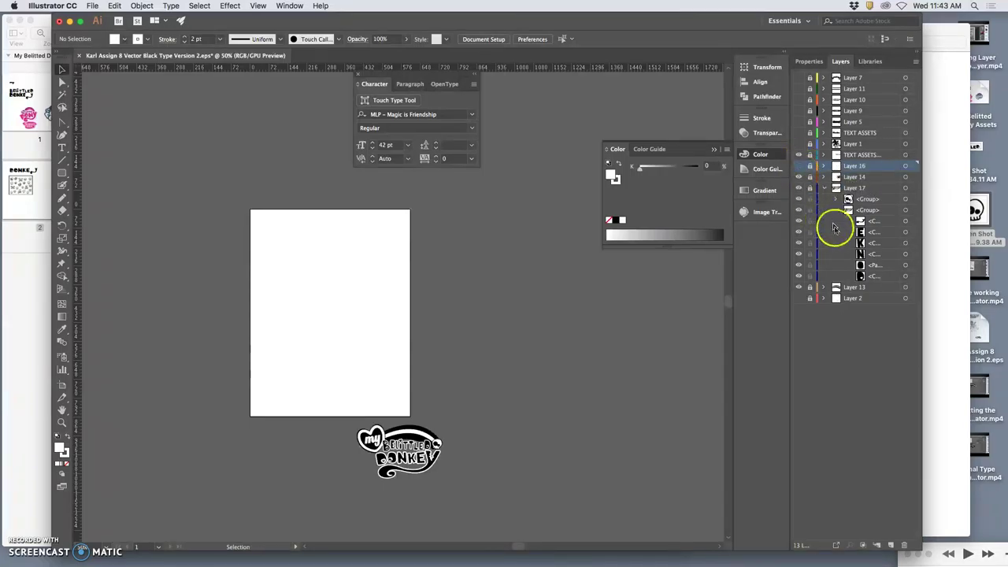
scroll(475, 340, "up", 6)
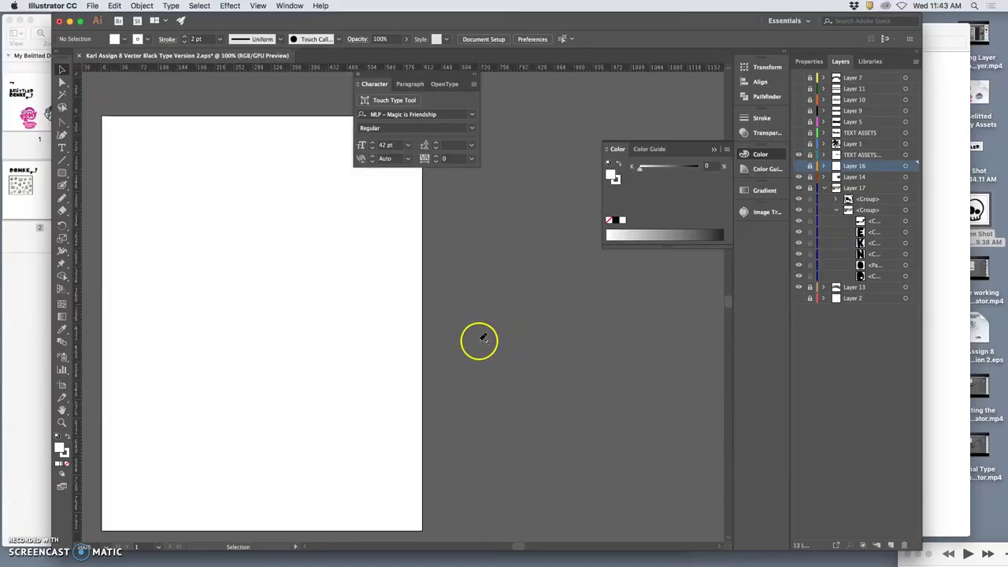
scroll(476, 337, "up", 5)
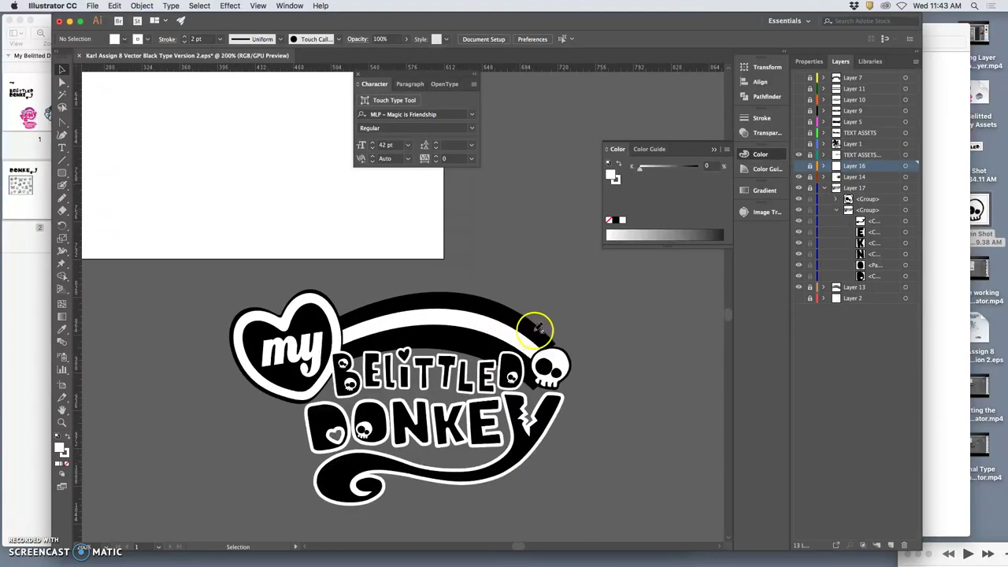
scroll(540, 331, "down", 3)
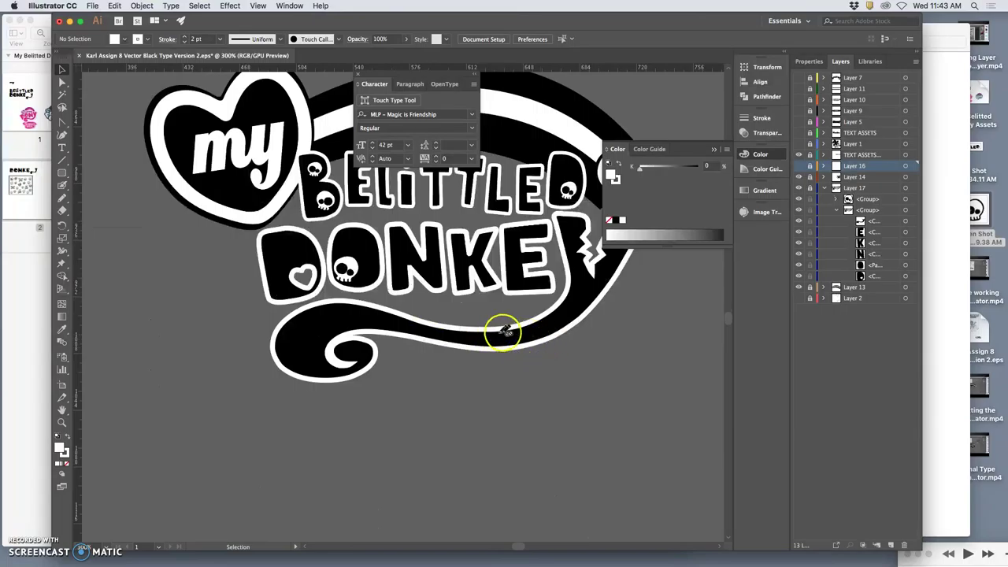
scroll(497, 332, "up", 3)
scroll(509, 333, "up", 1)
scroll(508, 333, "up", 2)
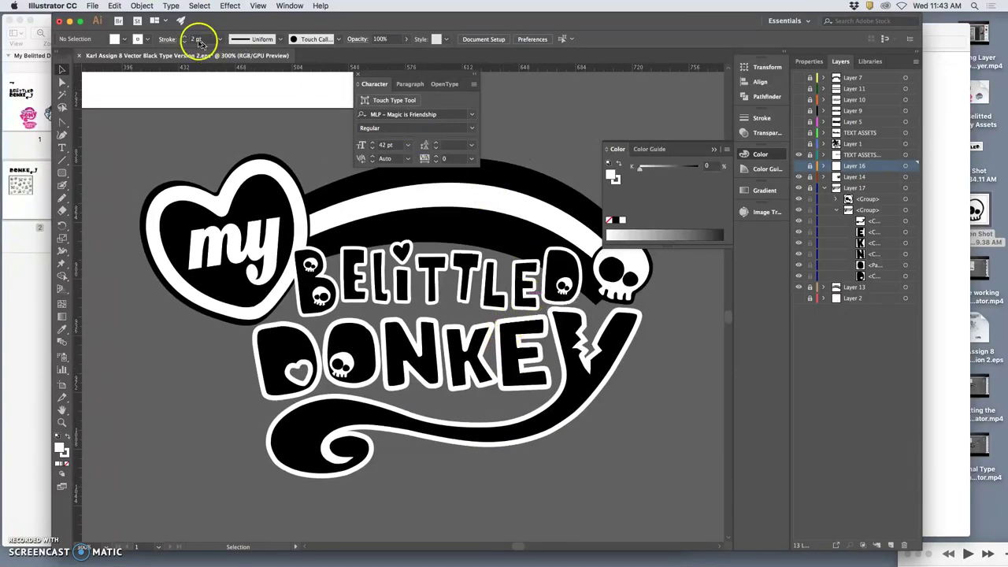
Save as Illustrator EPS 'Black Type 2 Version 2' on the Desktop, confirming EPS options and links
left_click(91, 5)
left_click(105, 85)
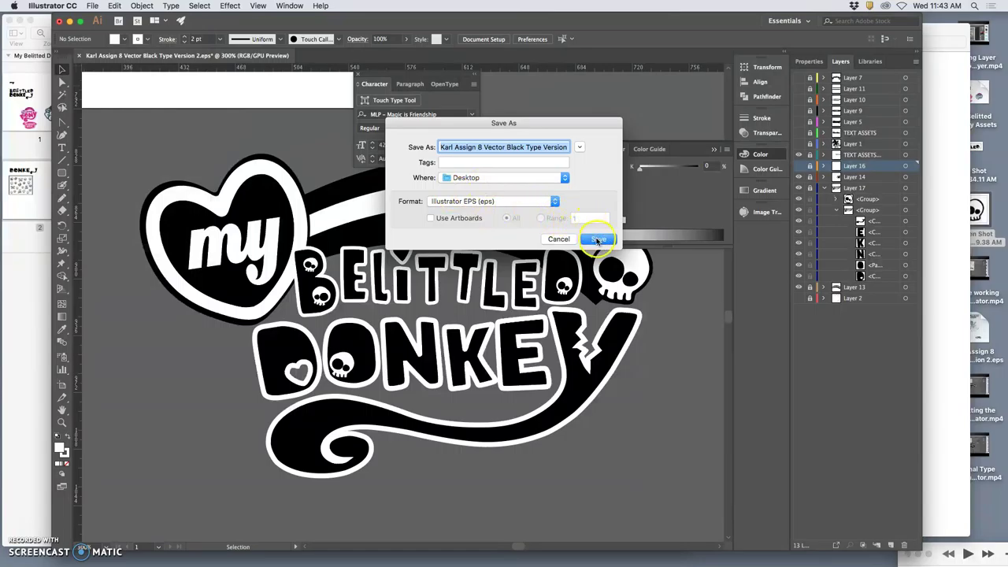
left_click(513, 147)
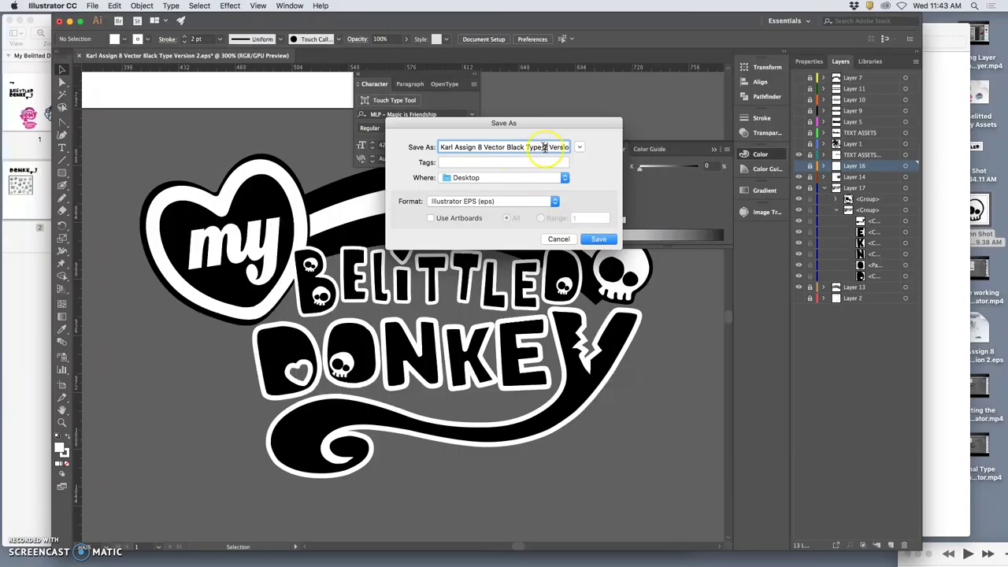
left_click(598, 240)
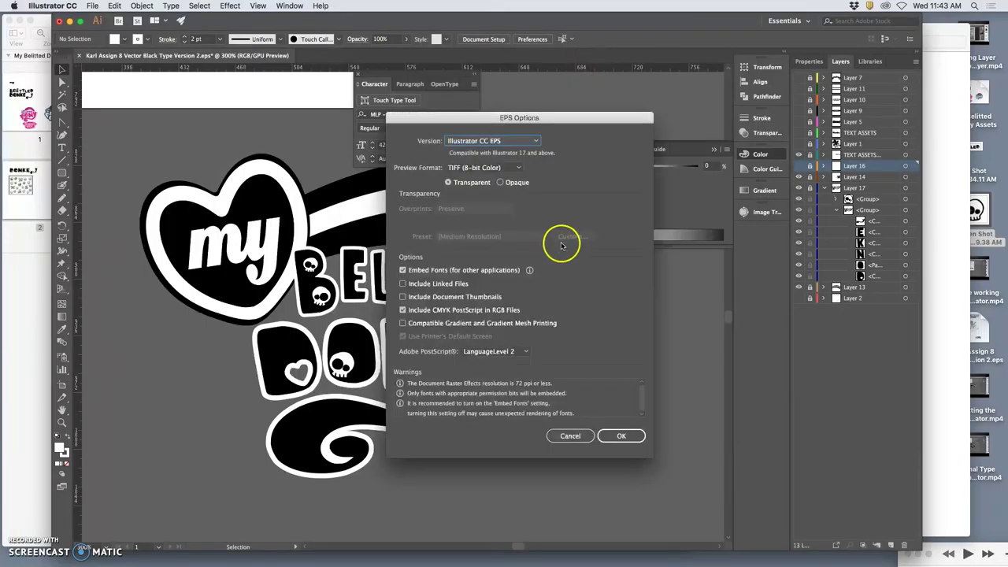
left_click(620, 437)
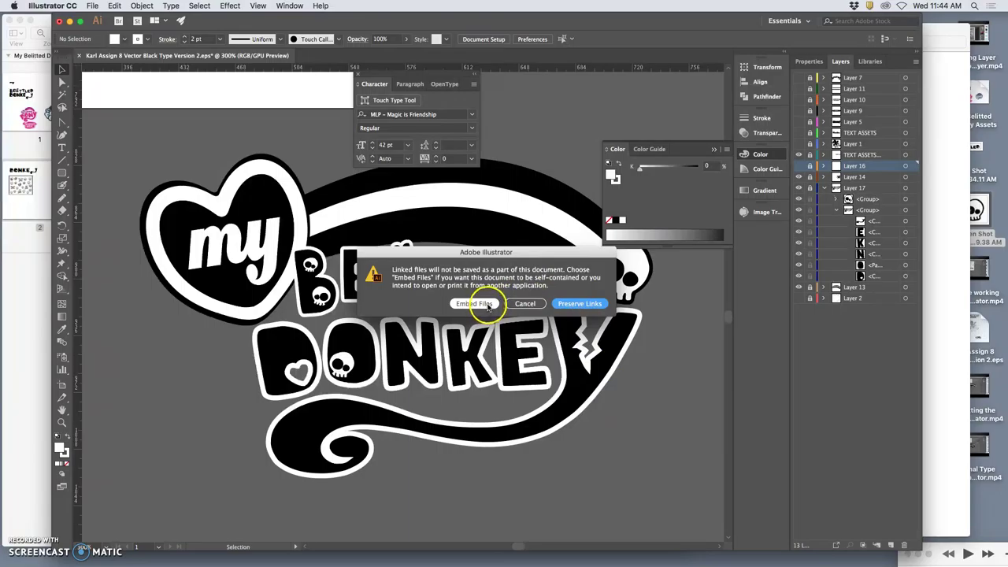
left_click(563, 305)
left_click(576, 307)
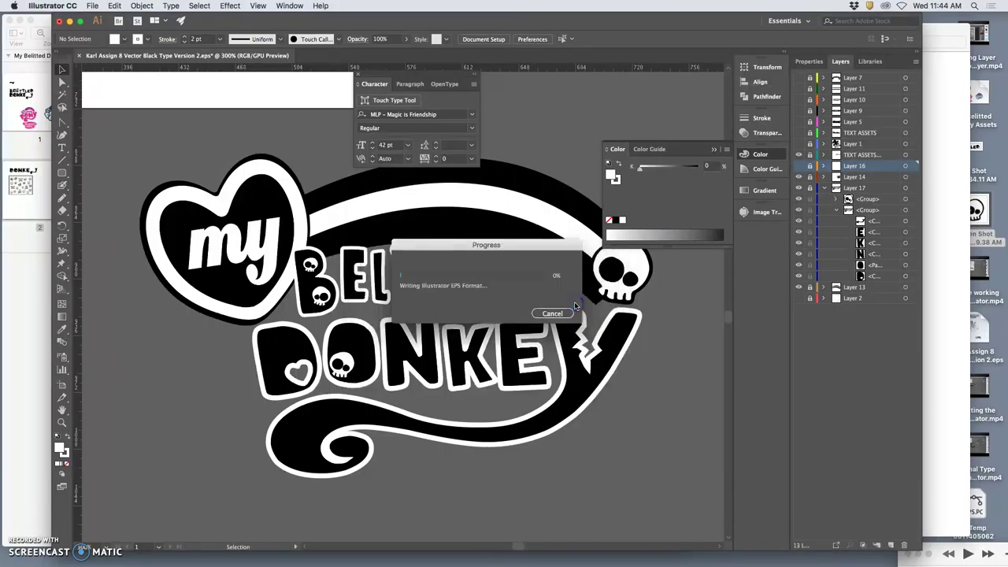
left_click(502, 331)
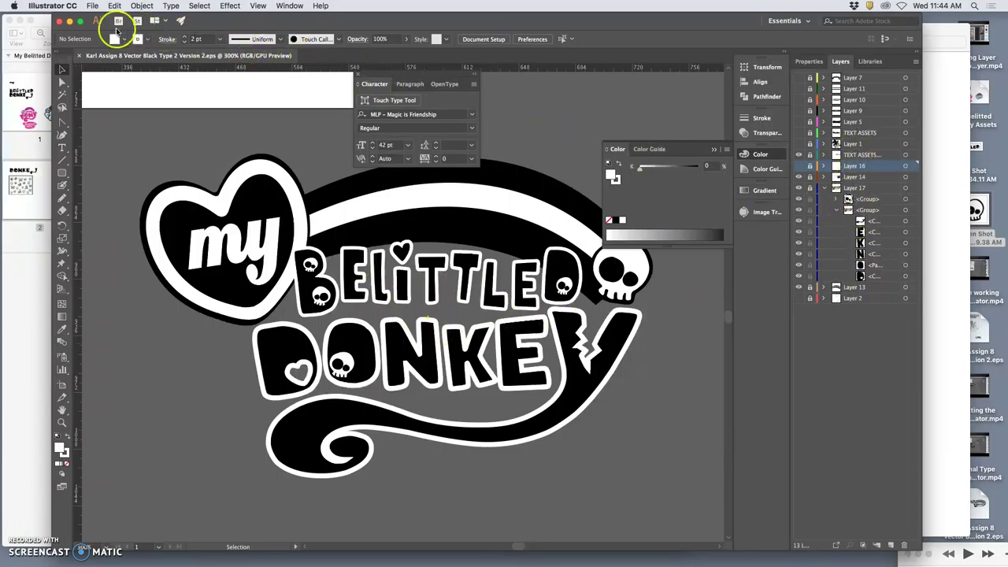
Open the colour pony logo PNG in a small Preview window beside the reference folder
left_click(69, 21)
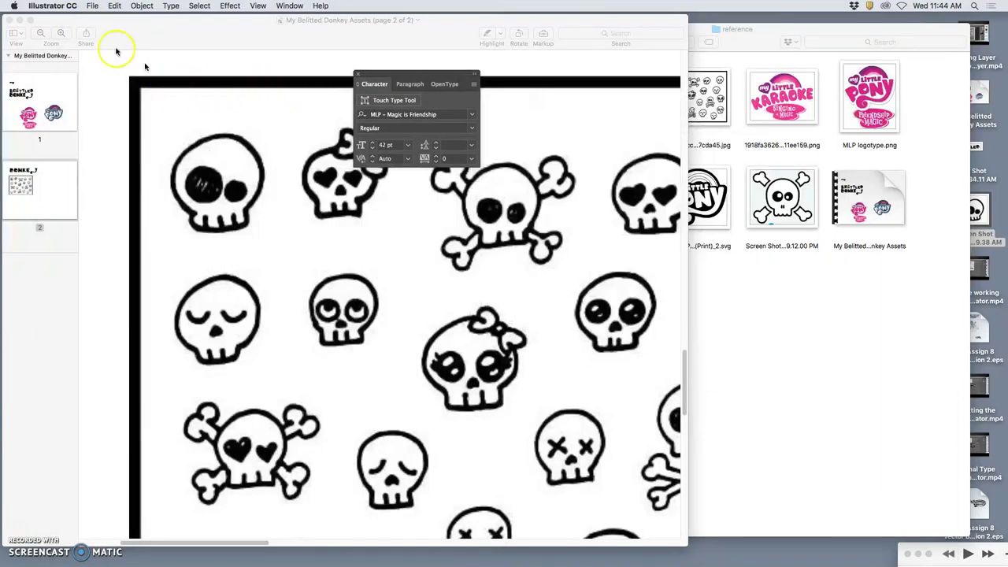
left_click(8, 22)
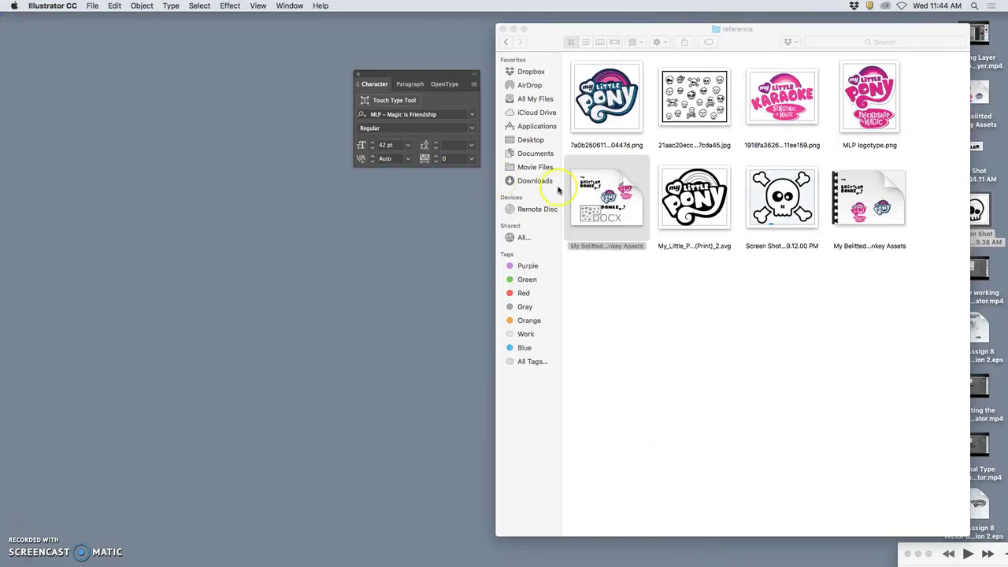
left_click(603, 114)
double_click(603, 114)
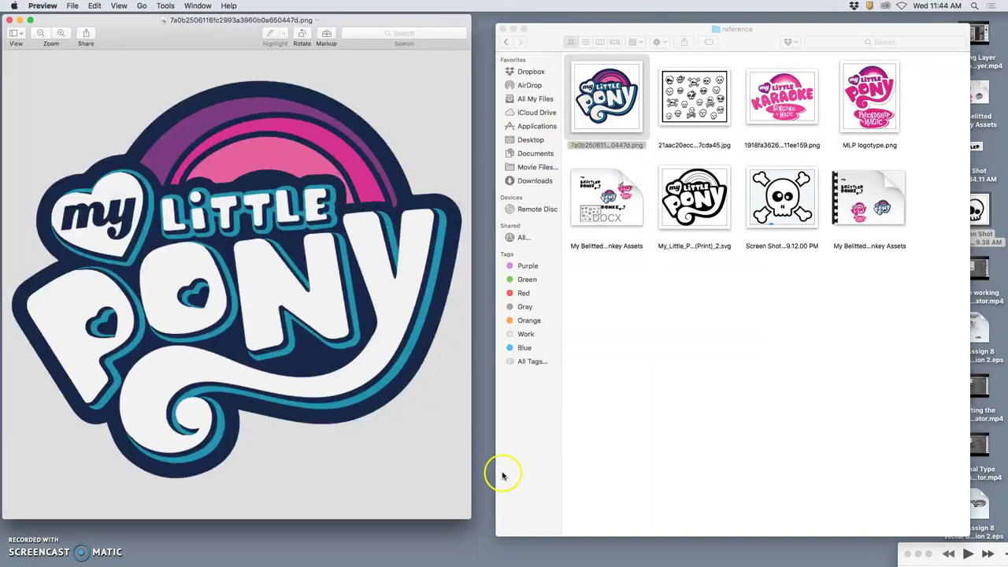
left_click_drag(470, 518, 234, 255)
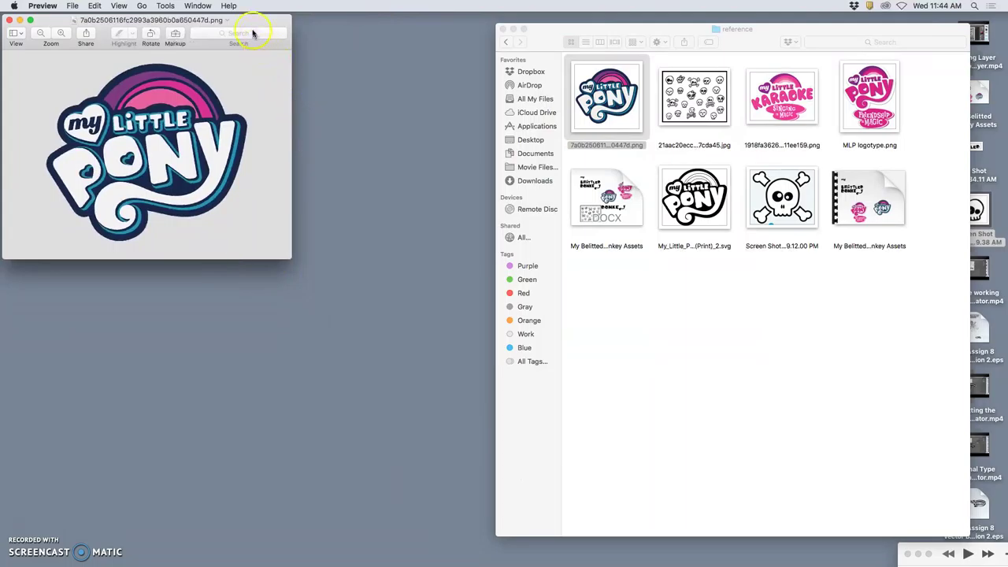
left_click_drag(253, 30, 212, 7)
left_click(299, 84)
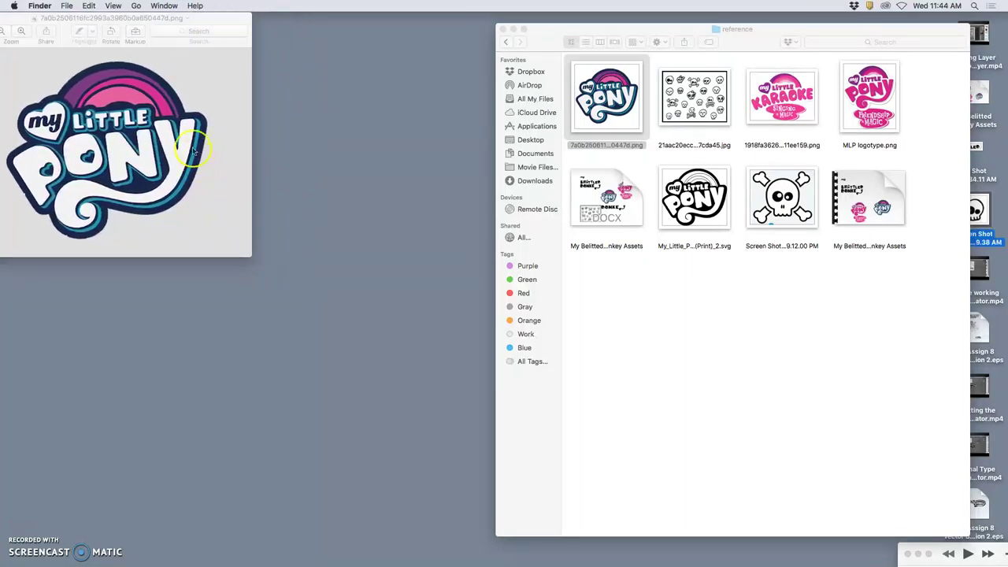
Drag the donkey logo EPS from the desktop into the poster, then move and enlarge it at the bottom right
left_click(502, 29)
mouse_move(543, 553)
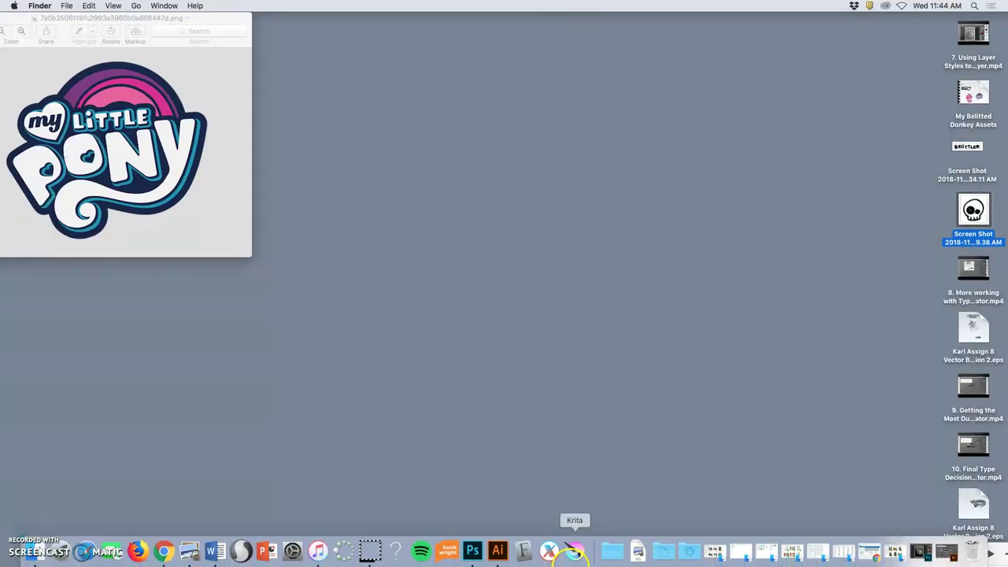
left_click(475, 551)
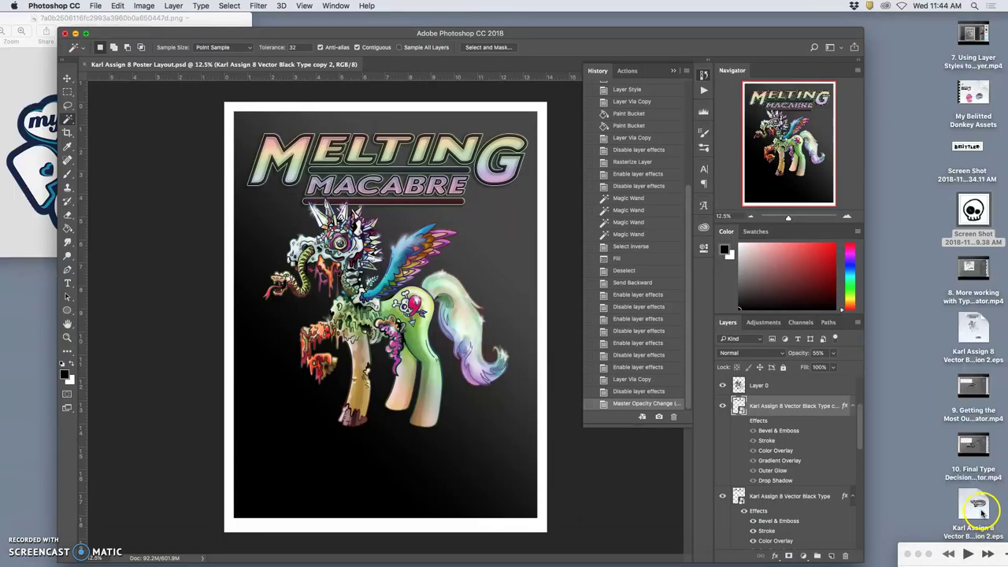
left_click_drag(980, 511, 407, 434)
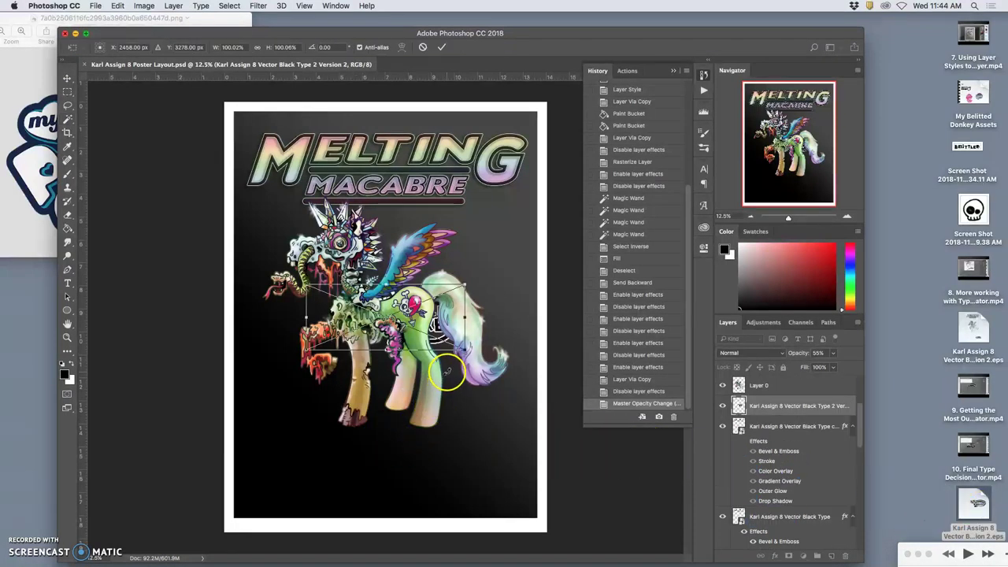
left_click_drag(422, 323, 478, 478)
left_click(519, 438)
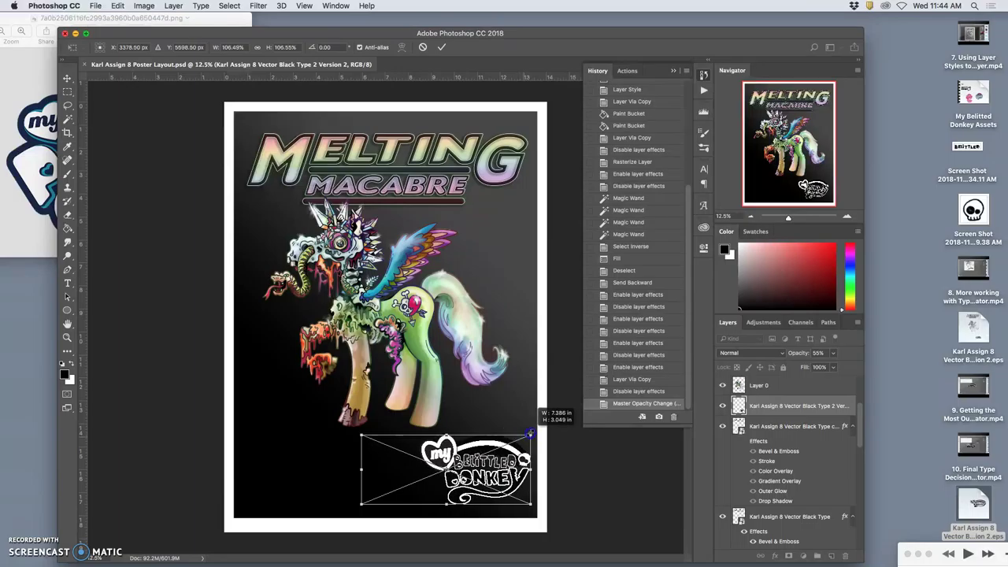
left_click_drag(531, 433, 485, 441)
Commit the placed logo and hide Layer 2 copy's black background, keeping the title layers visible
key("Return")
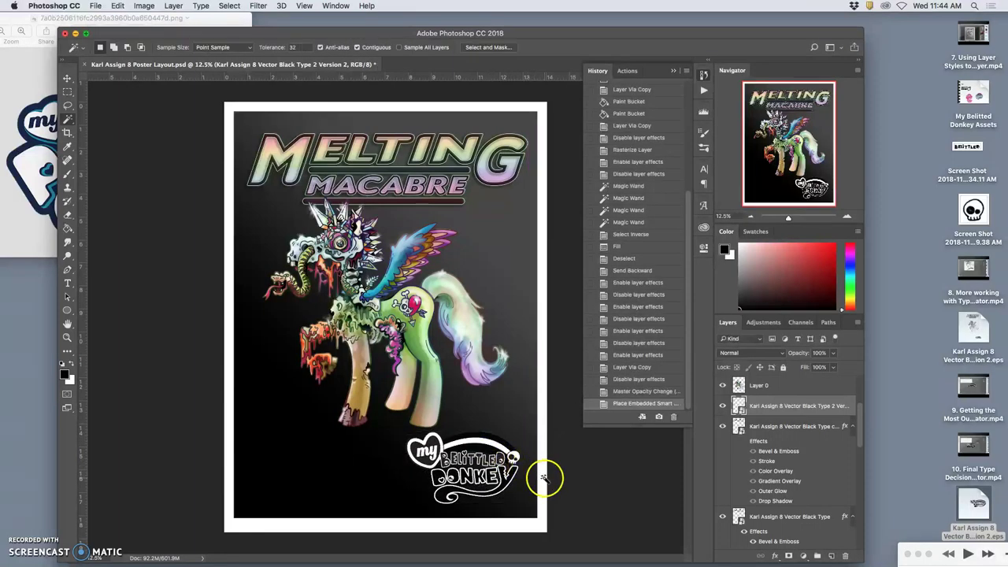
scroll(776, 481, "down", 5)
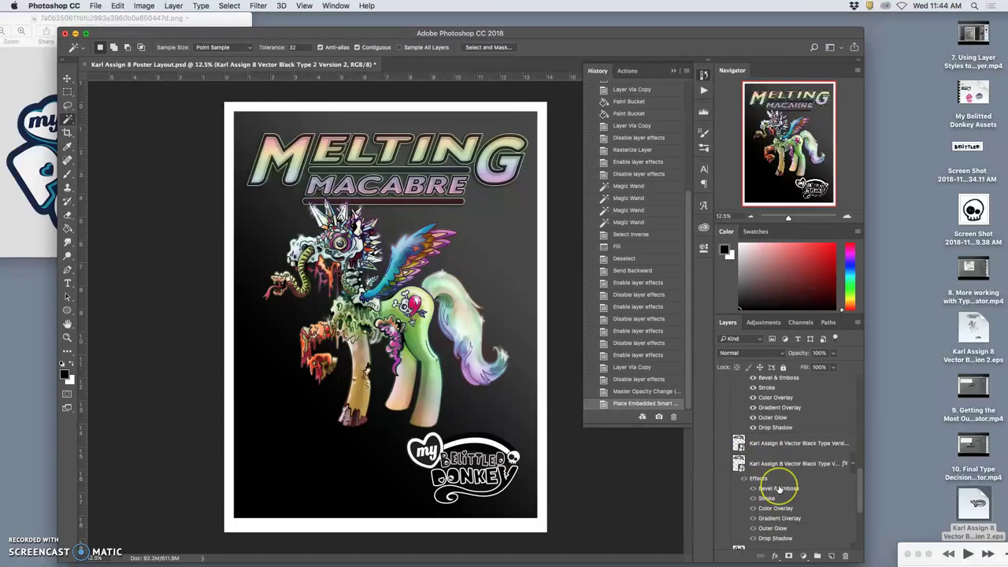
left_click(723, 457)
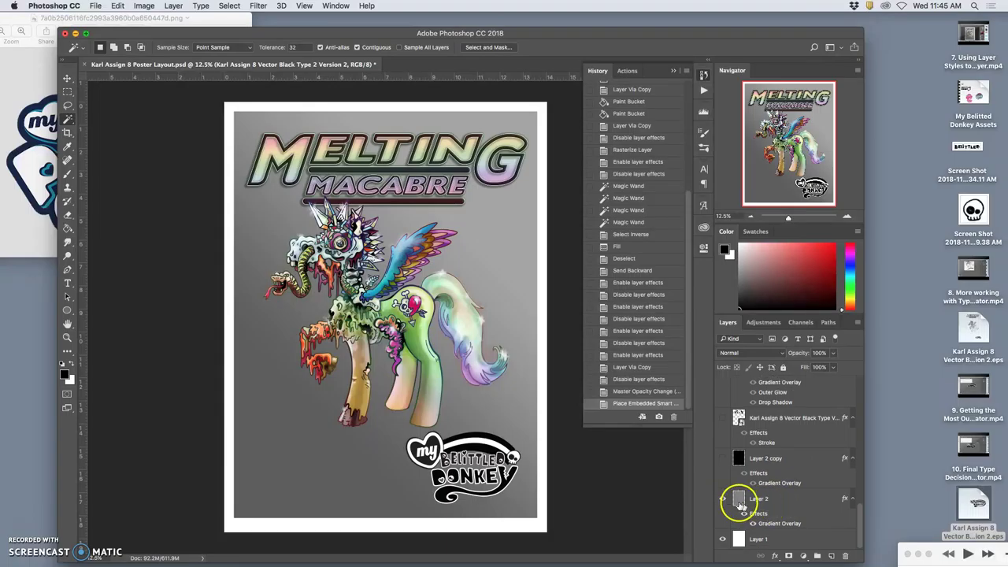
left_click(722, 499)
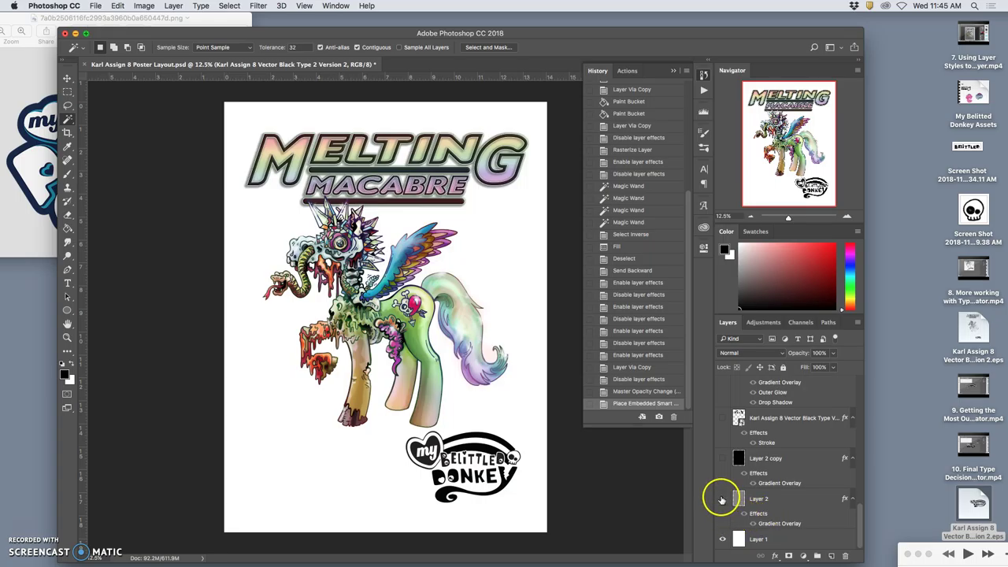
left_click(722, 498)
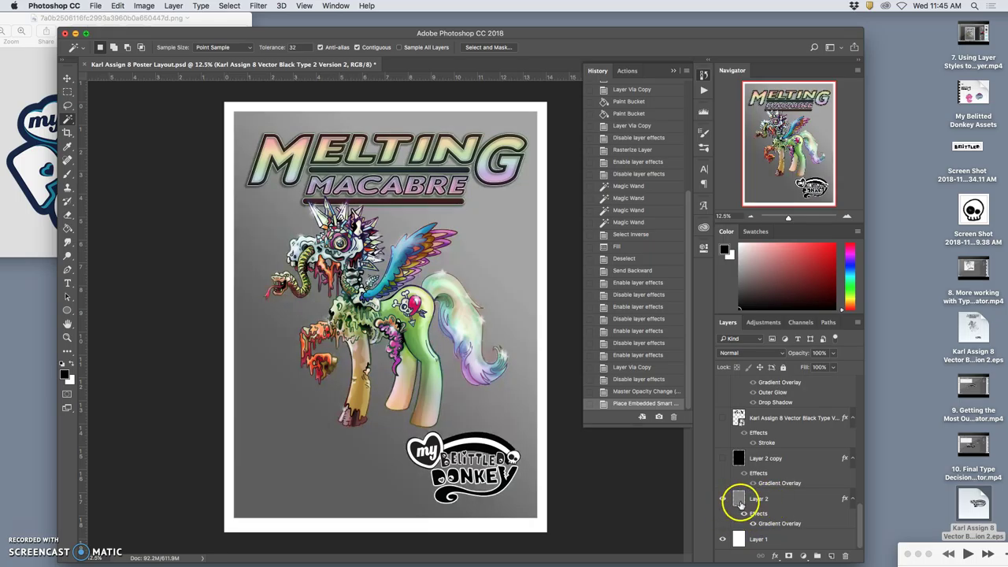
scroll(760, 501, "up", 5)
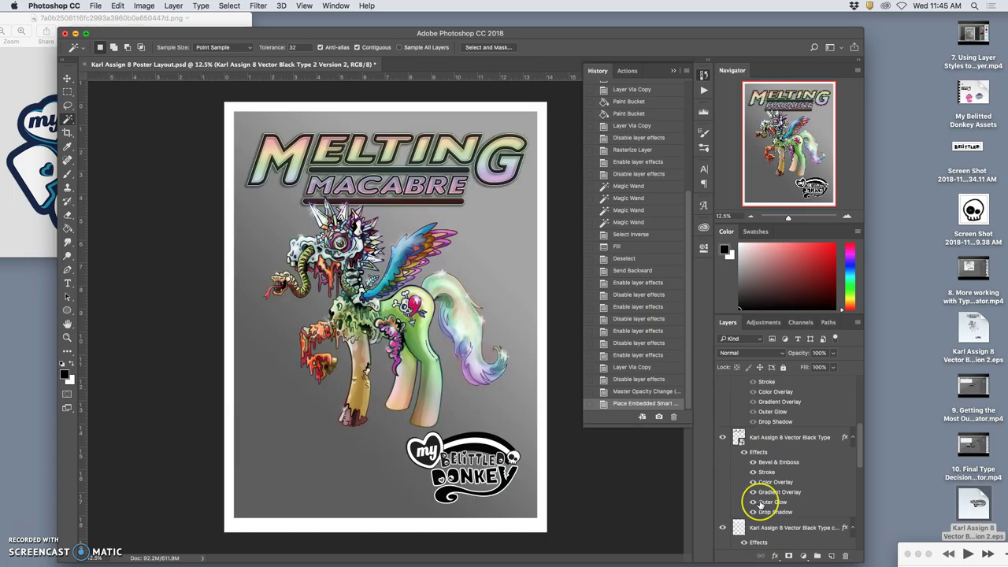
scroll(760, 504, "up", 2)
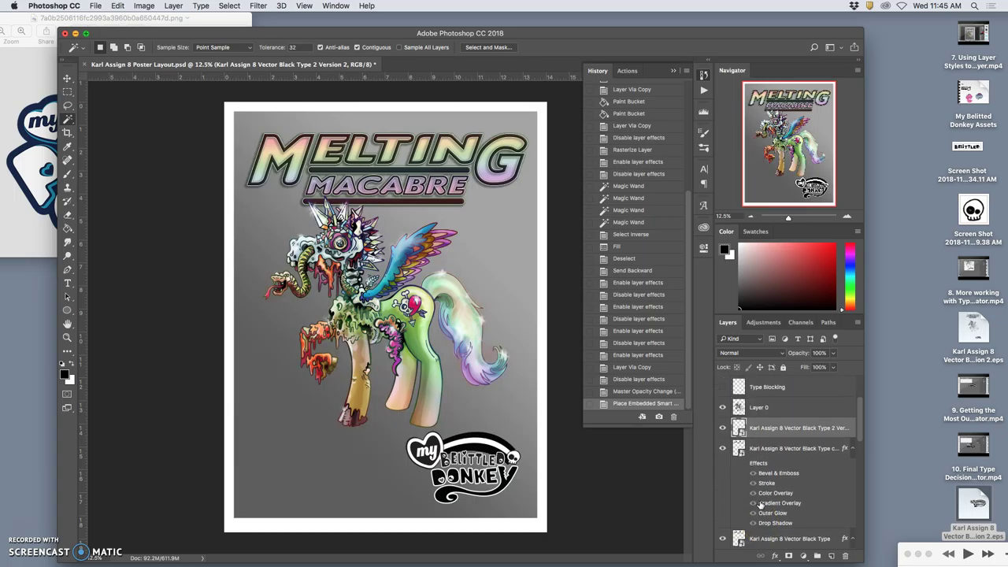
left_click(722, 448)
left_click(722, 448)
left_click(723, 450)
scroll(729, 478, "down", 5)
scroll(729, 478, "up", 2)
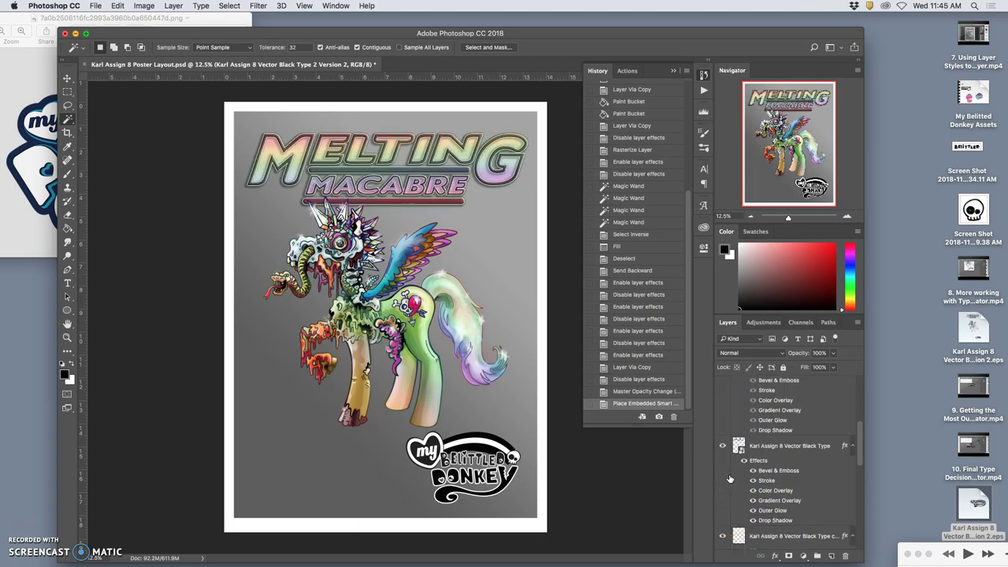
Turn off the layer effects on both Vector Black Type title layers
left_click(731, 453)
left_click(743, 460)
scroll(738, 483, "down", 2)
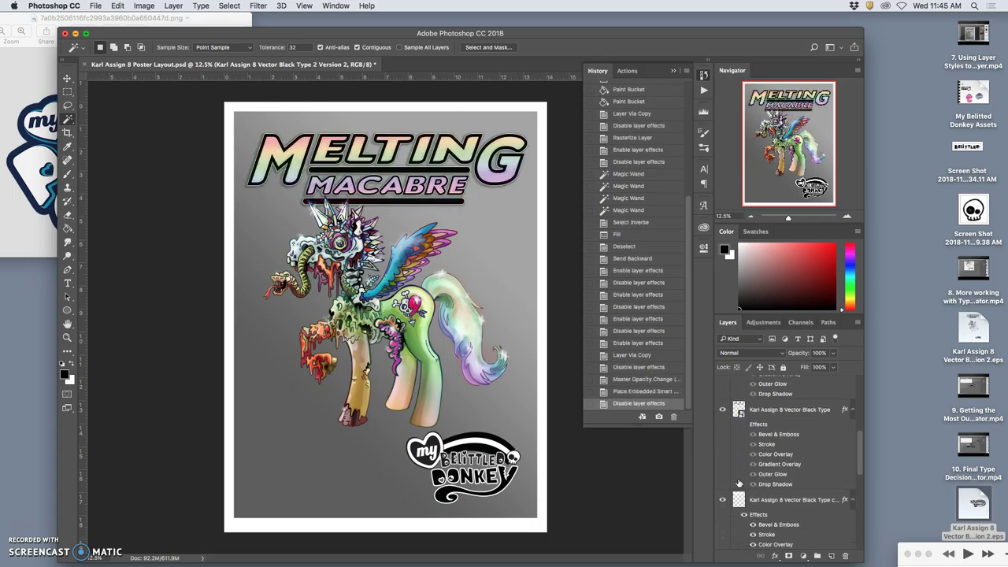
left_click(744, 515)
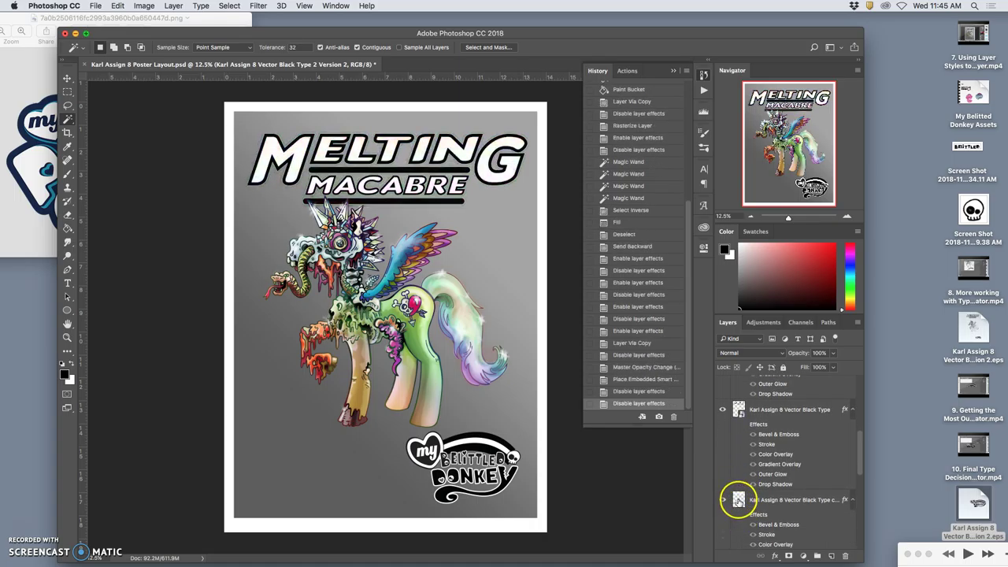
scroll(739, 499, "down", 7)
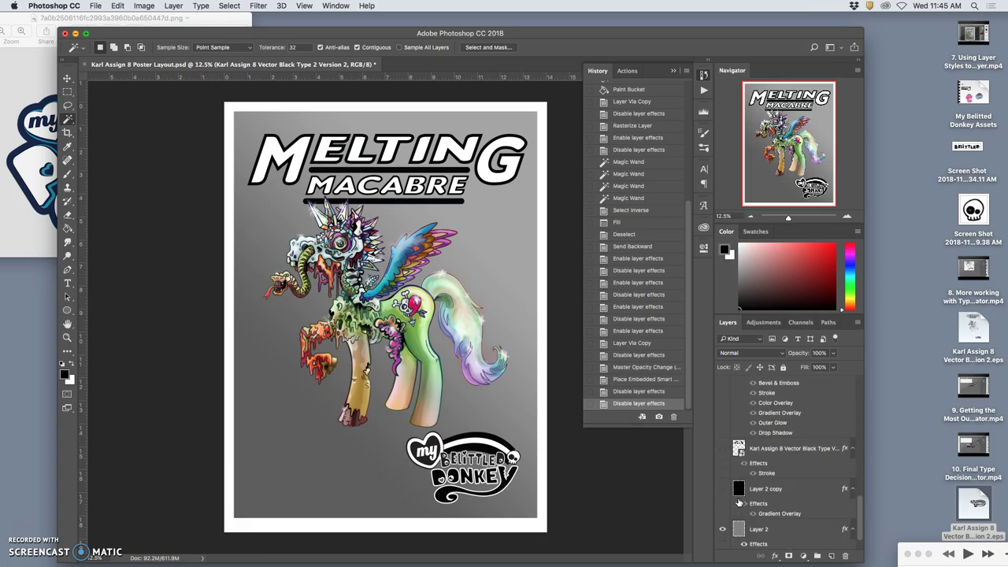
scroll(739, 502, "up", 8)
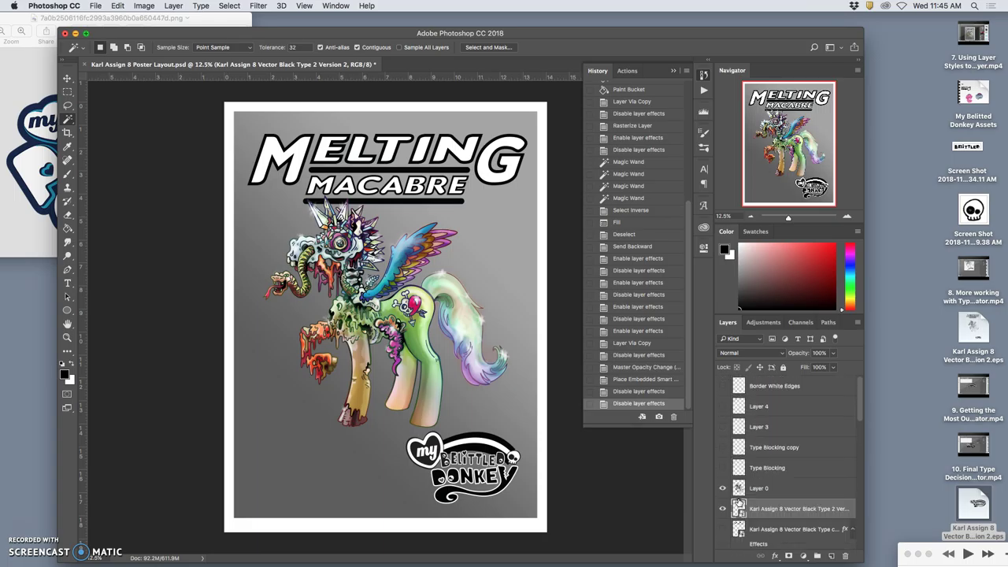
Hide Layer 0's pony illustration, leaving the grey gradient background visible
left_click(723, 489)
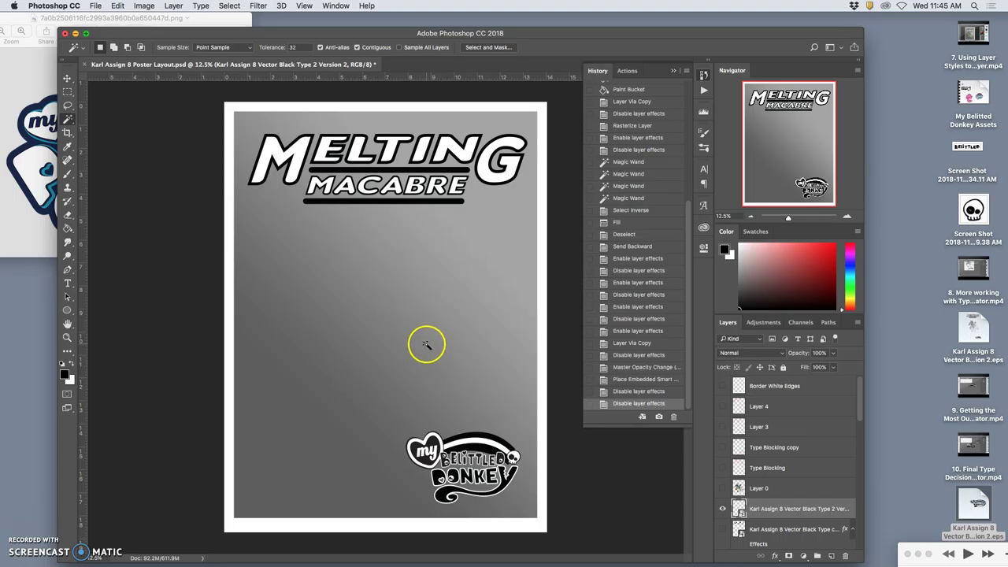
scroll(753, 491, "down", 5)
left_click(724, 501)
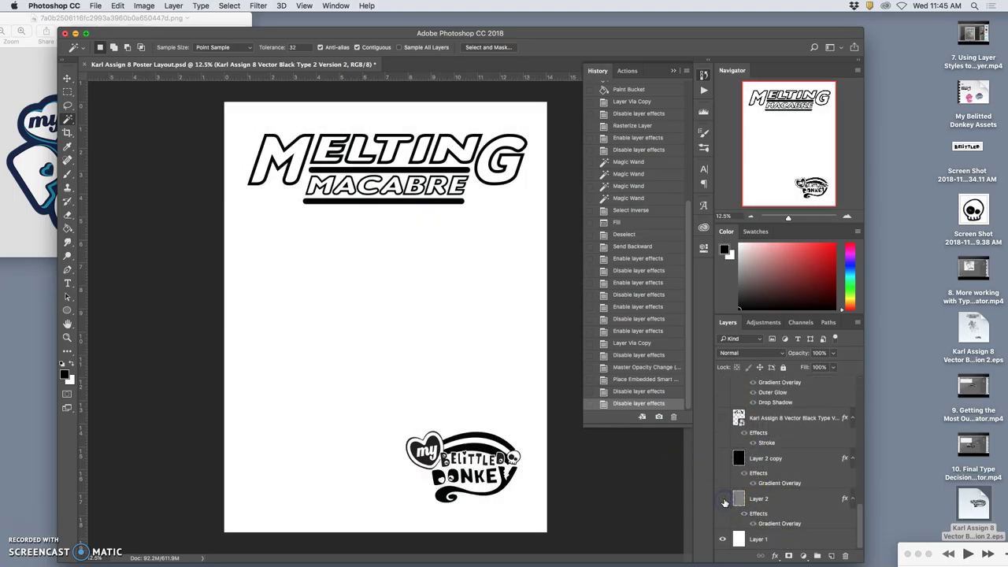
left_click(723, 501)
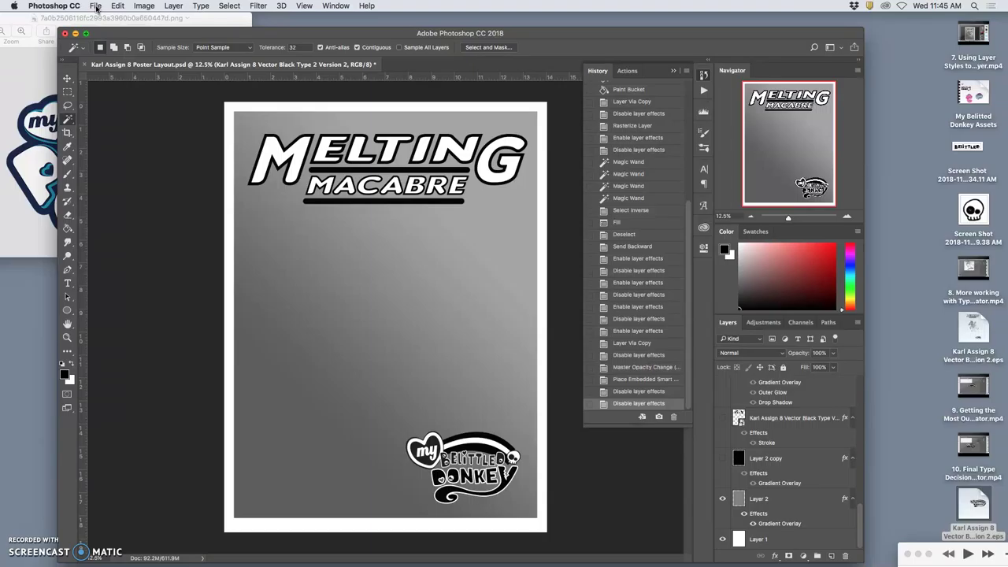
mouse_move(630, 561)
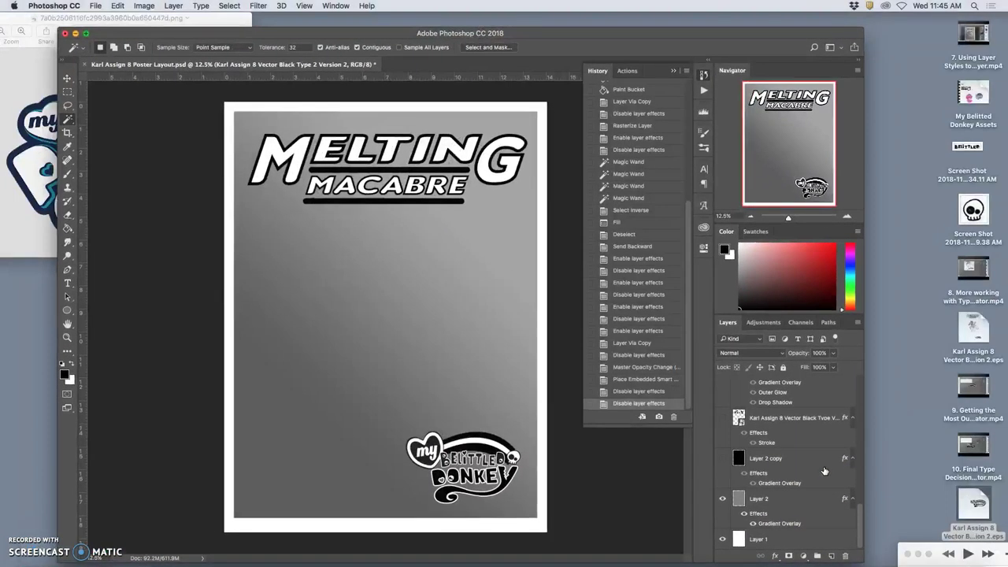
Copy the Sketch JPG from the course's Assignment #8 folder in Documents onto the desktop
key("F3")
left_click(824, 470)
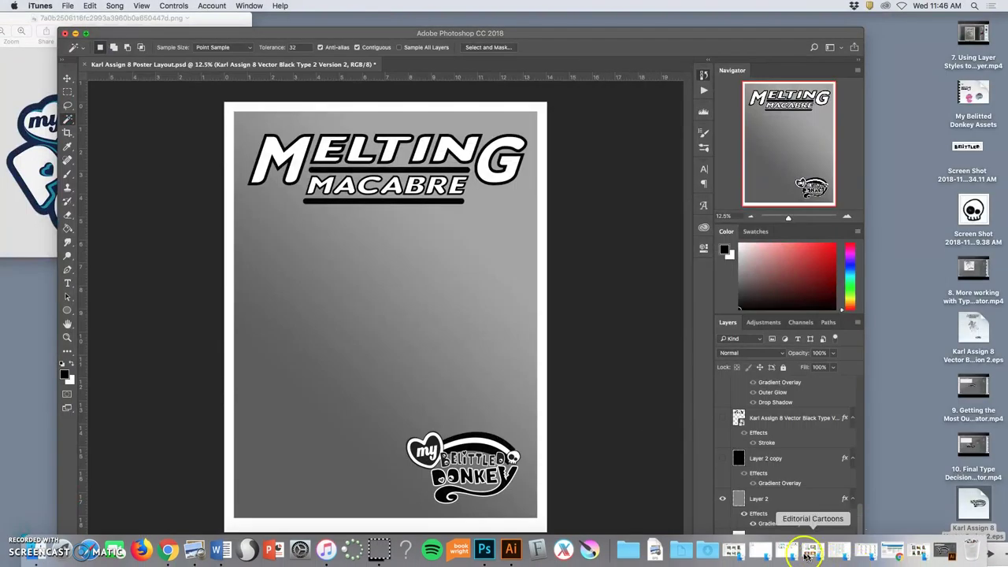
left_click(682, 549)
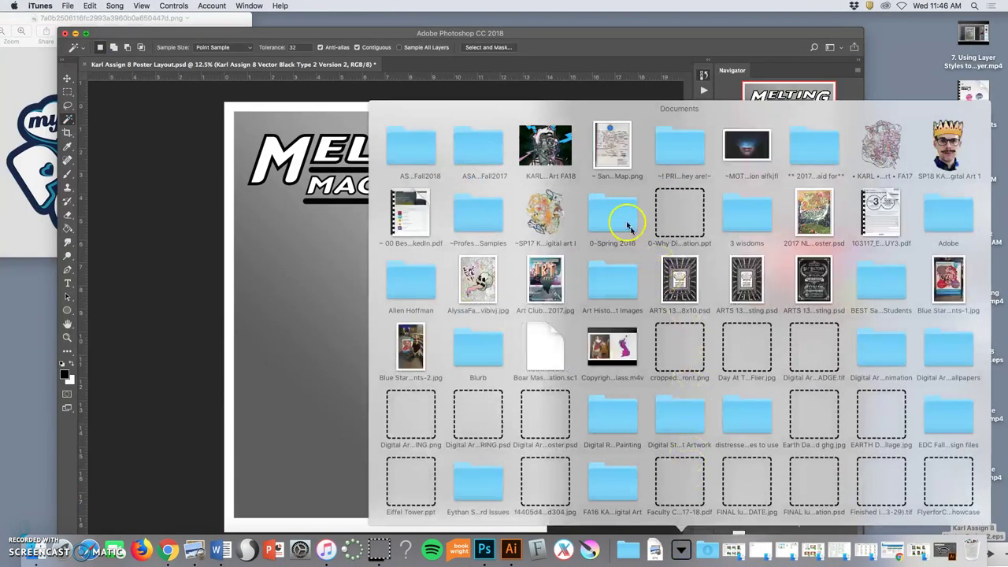
left_click(554, 153)
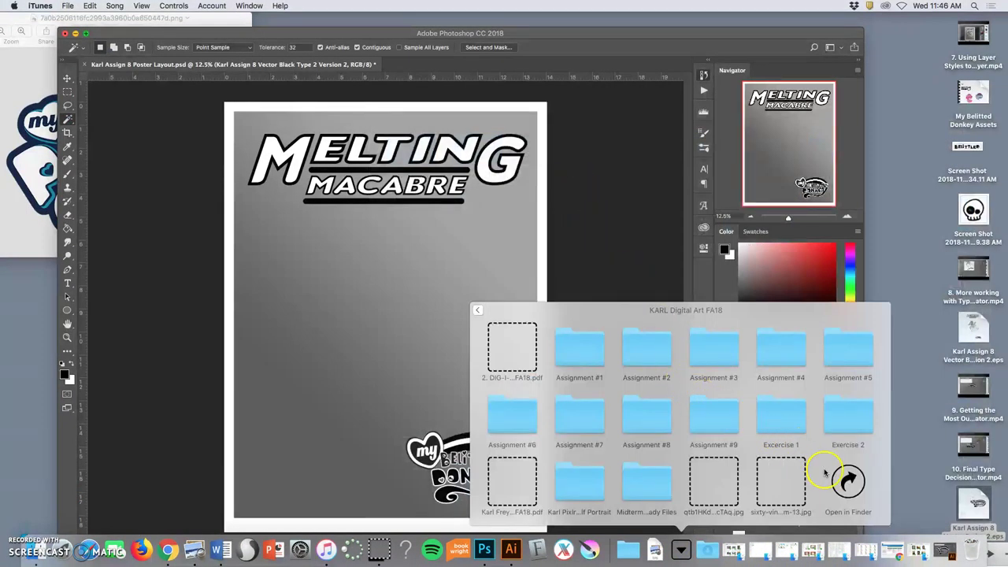
left_click(835, 472)
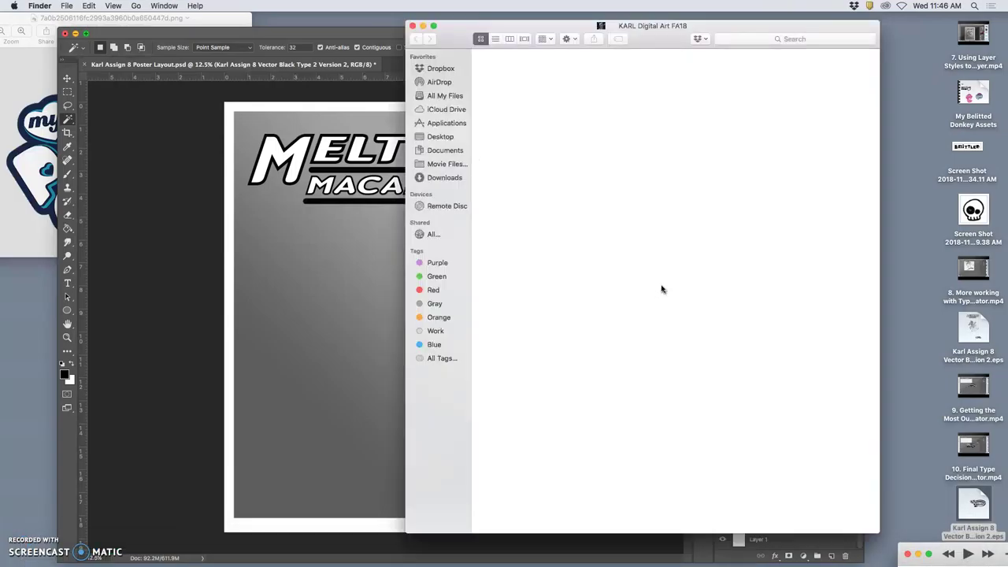
double_click(760, 150)
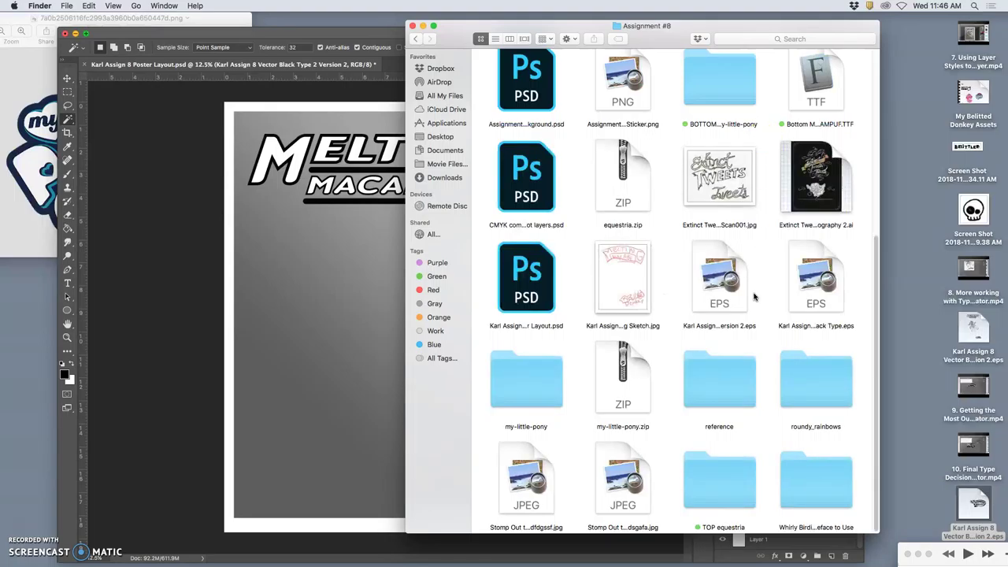
left_click(630, 281)
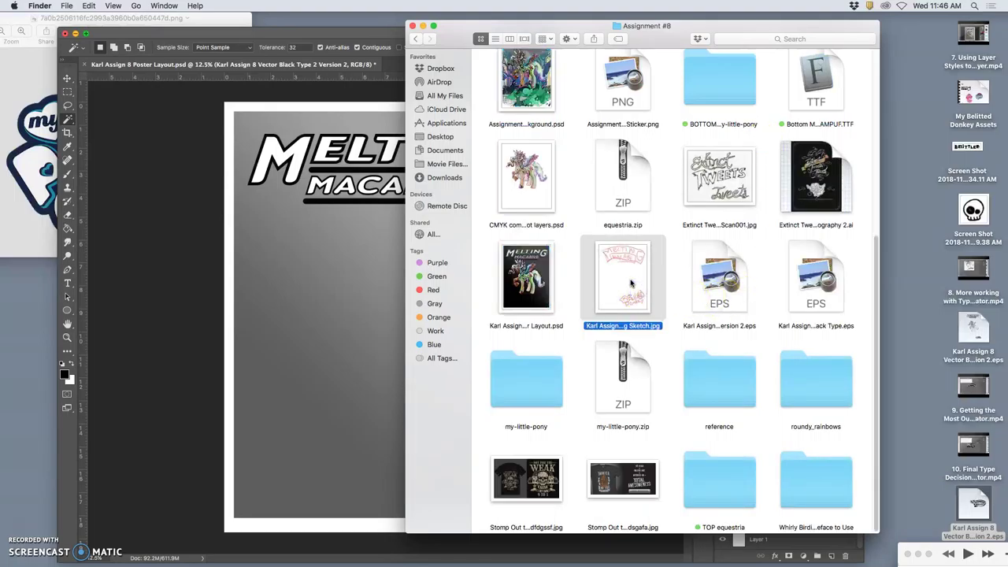
mouse_move(630, 283)
left_mouse_down()
mouse_move(815, 228)
mouse_move(912, 63)
left_mouse_up()
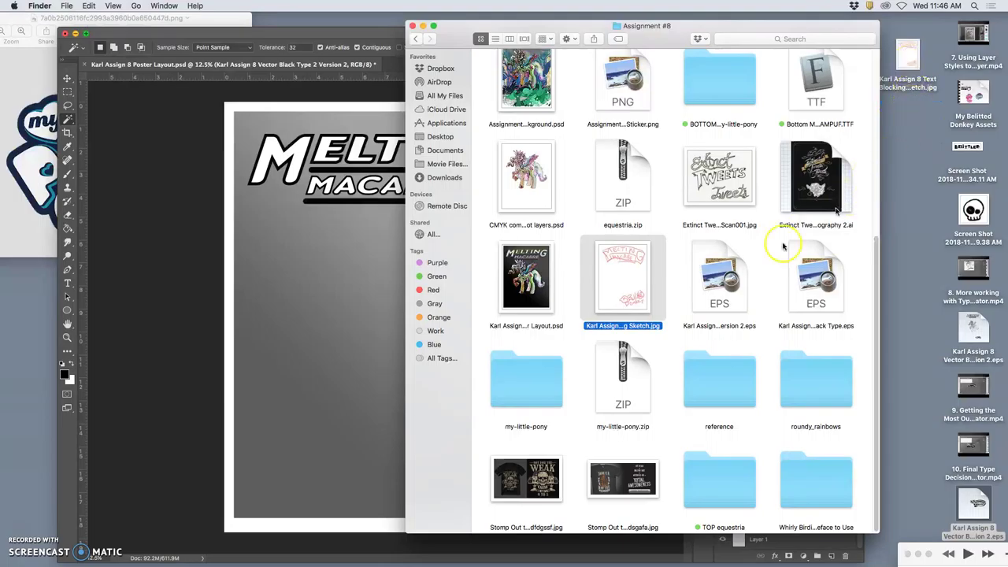
left_click(375, 336)
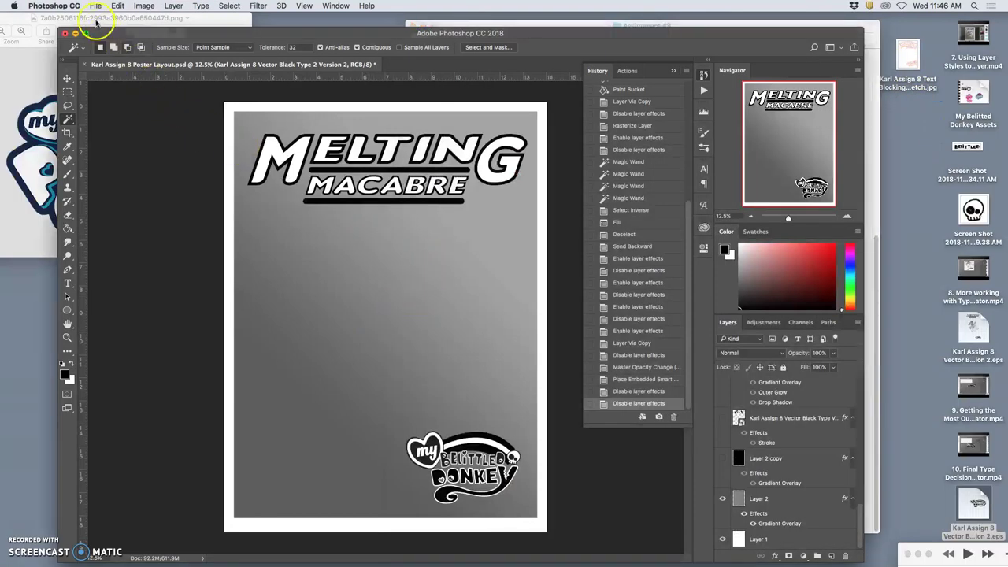
Save a 'Black and White Type' JPEG copy to the Desktop at quality 12 Maximum
left_click(95, 5)
left_click(352, 139)
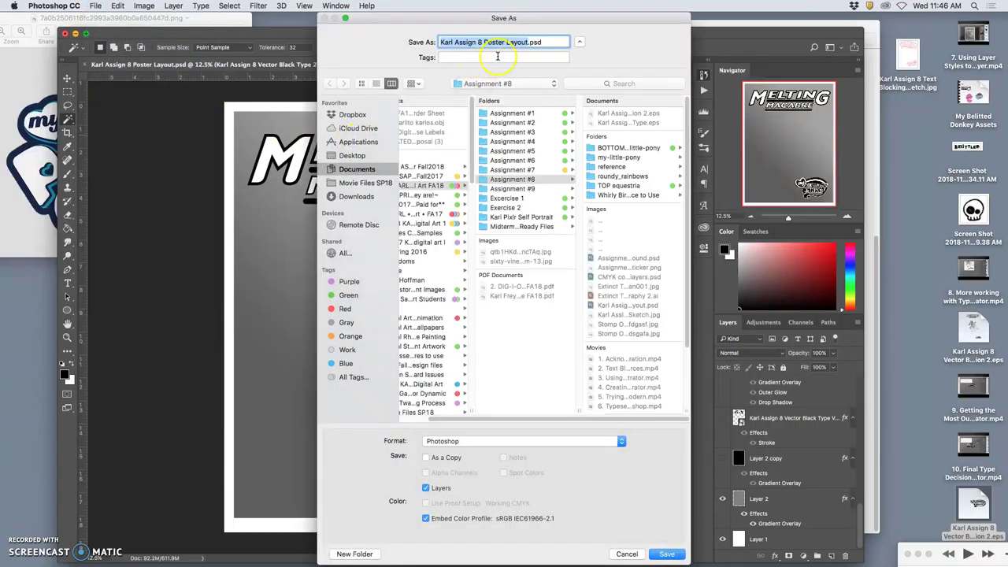
left_click(510, 43)
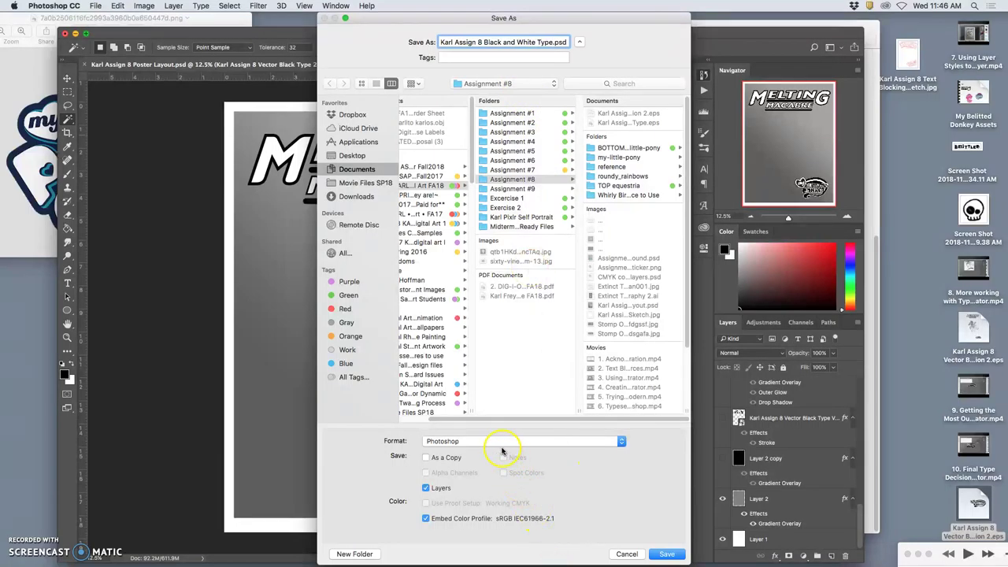
key("super+shift+d")
left_click(495, 447)
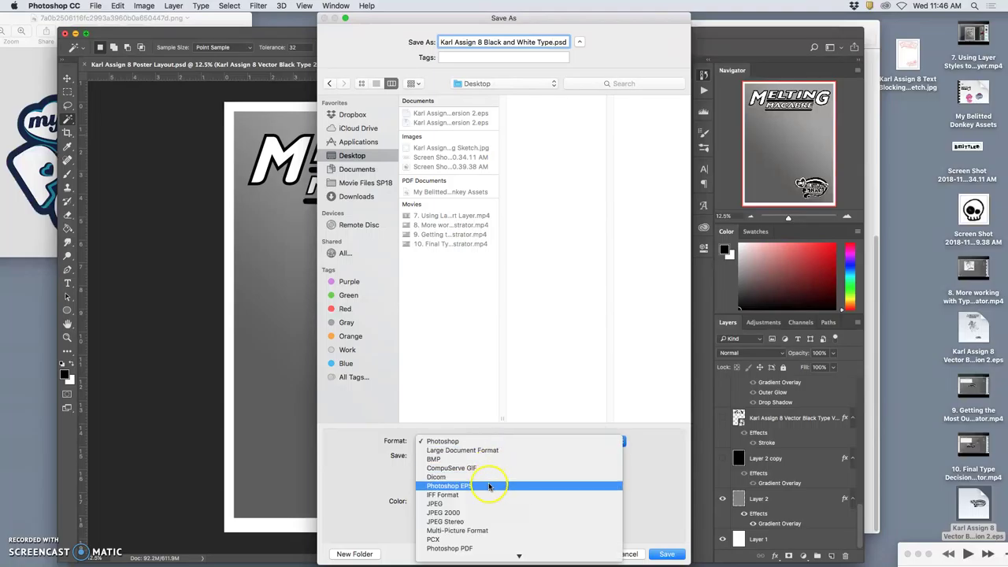
left_click(483, 508)
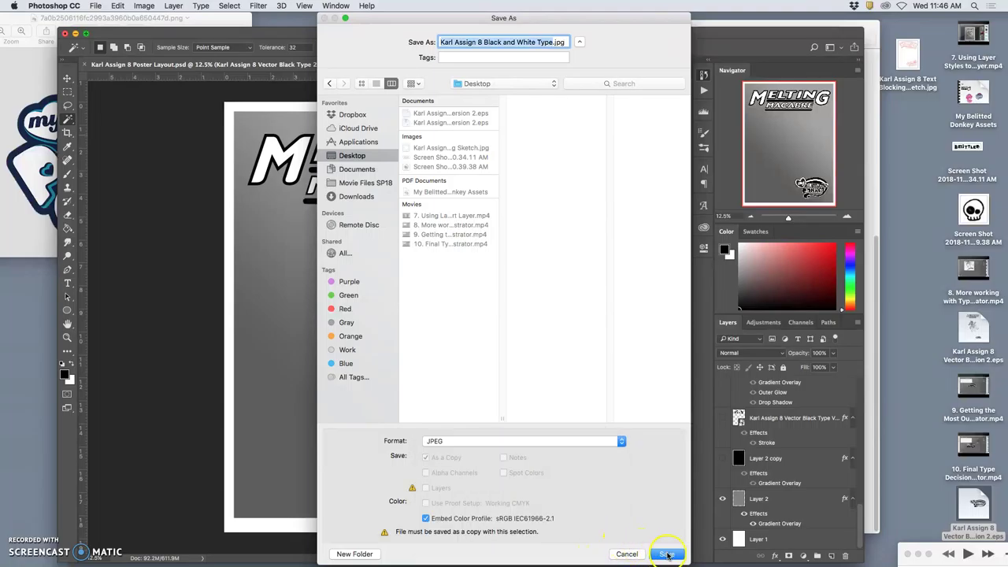
left_click(668, 553)
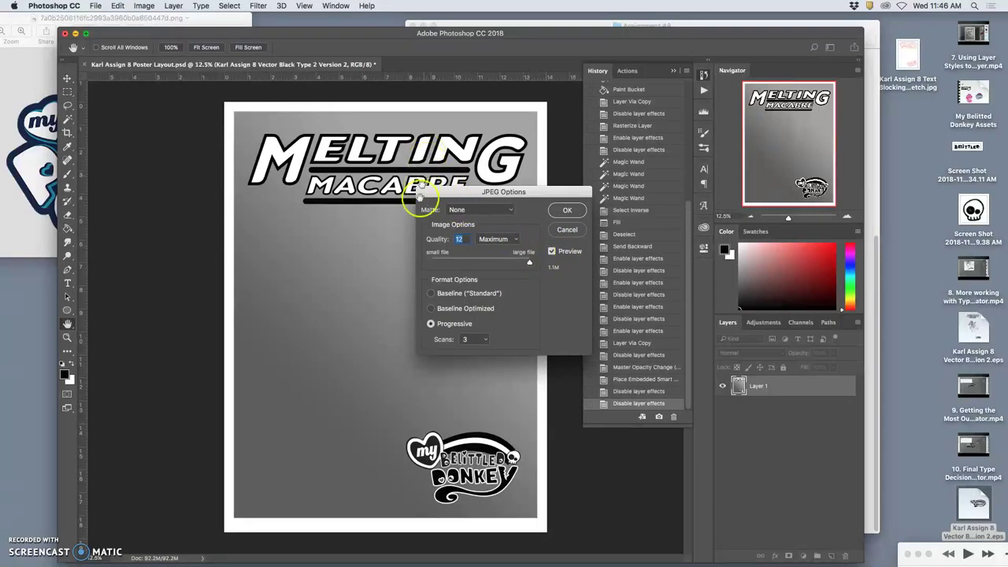
left_click(567, 210)
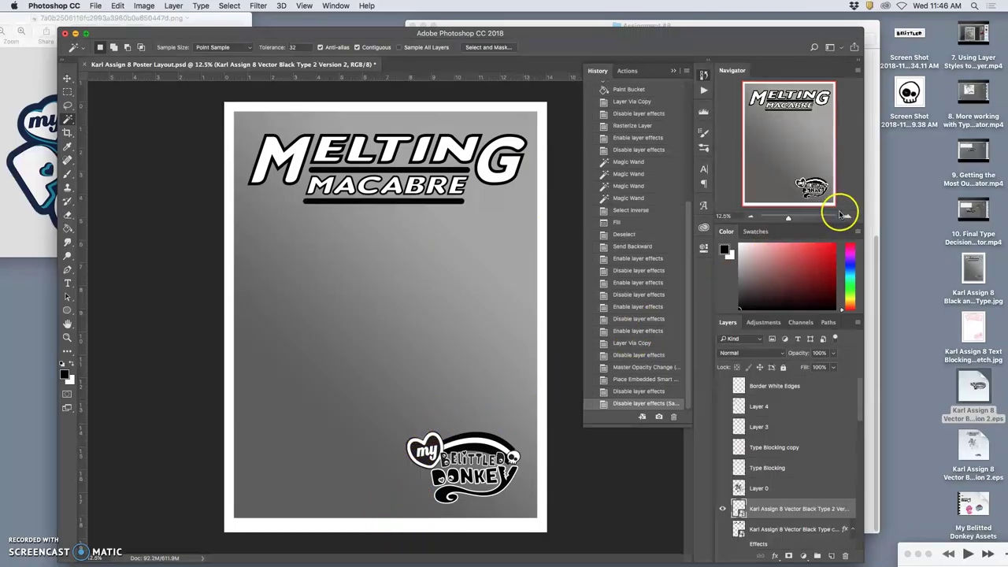
Toggle the red and black drip layers behind the title to compare them
left_click(974, 272)
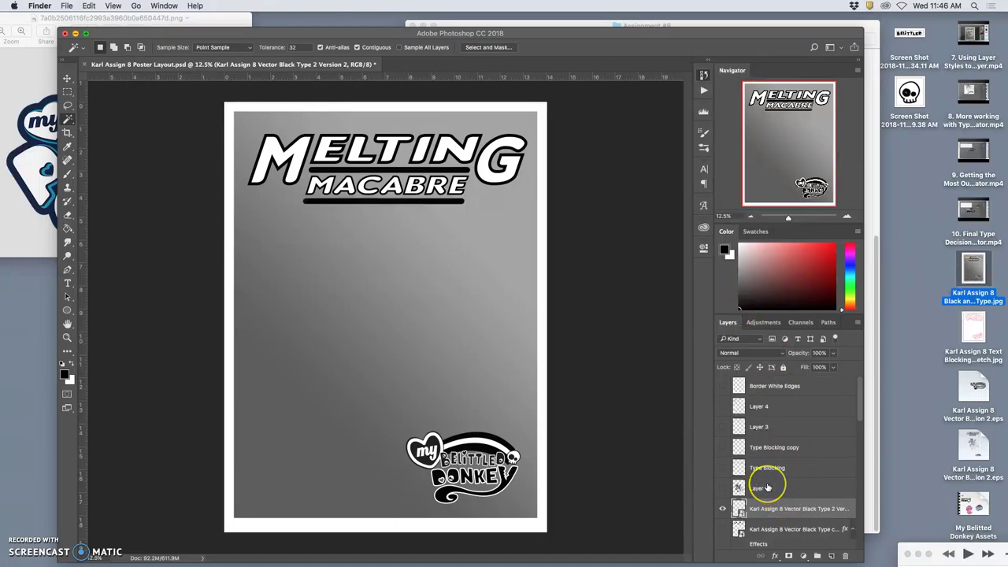
scroll(768, 489, "down", 3)
left_click(741, 427)
scroll(732, 429, "up", 1)
scroll(732, 429, "down", 2)
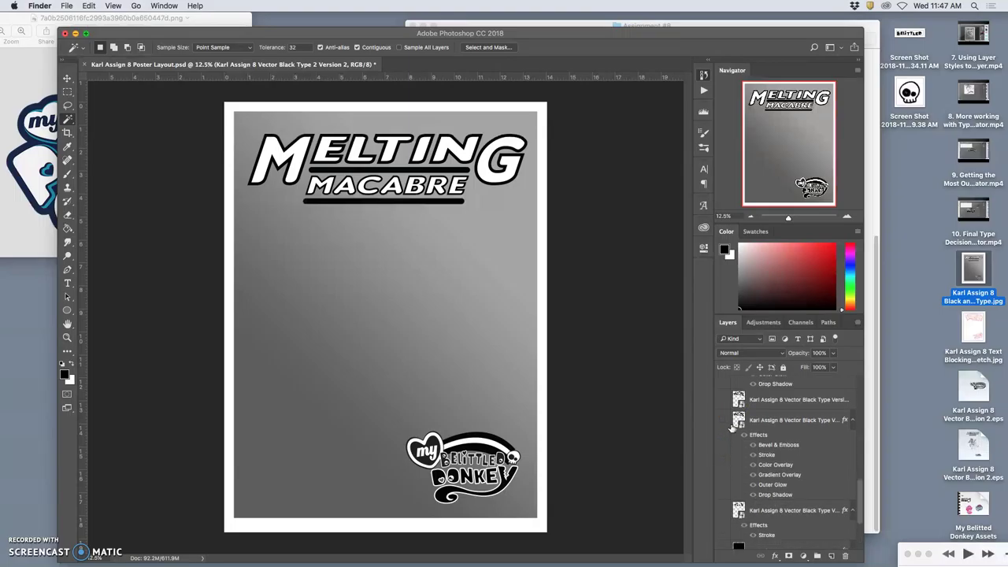
left_click(725, 422)
left_click(725, 423)
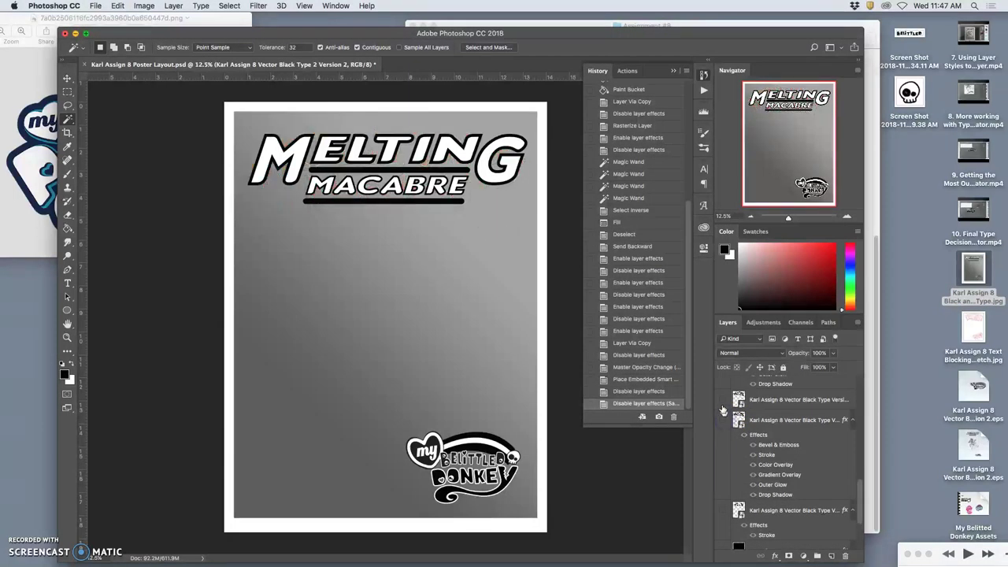
left_click(723, 403)
left_click(723, 403)
left_click(722, 402)
left_click(723, 403)
left_click(723, 420)
scroll(736, 430, "down", 3)
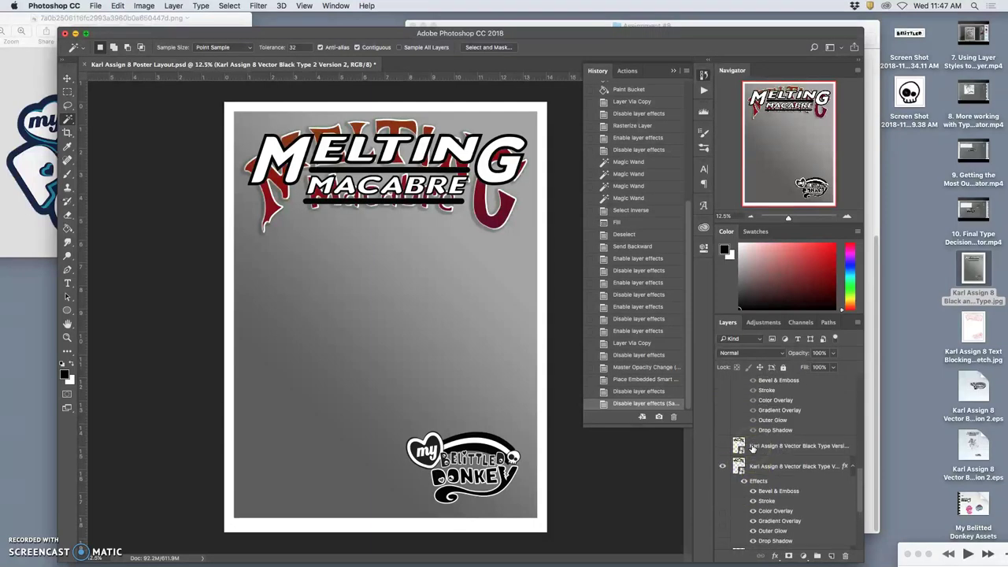
scroll(752, 449, "up", 2)
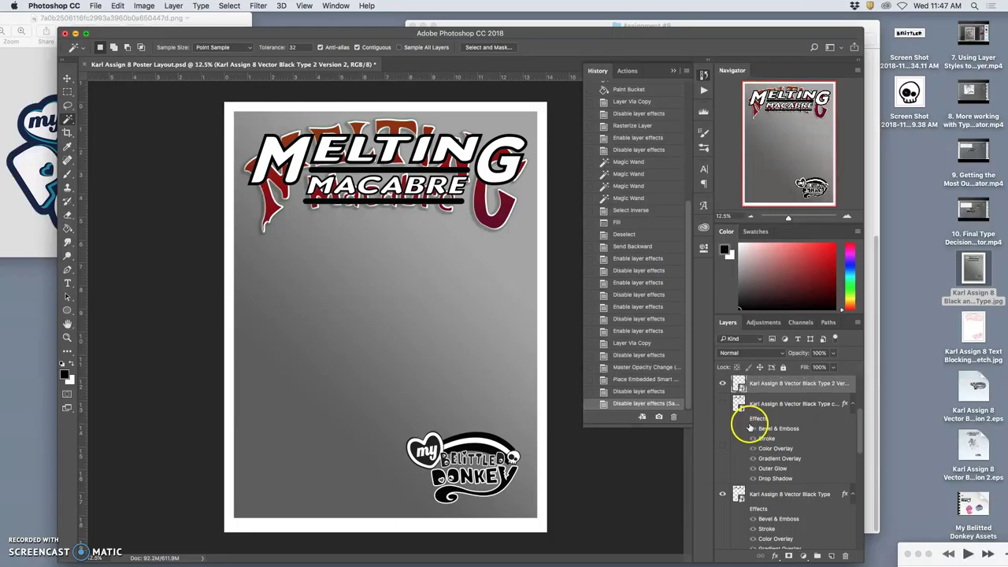
scroll(742, 411, "up", 8)
Re-enable the bevel, stroke and gradient overlay effects on the Vector Black Type title layers
left_click(722, 511)
left_click(721, 510)
scroll(732, 512, "down", 6)
scroll(741, 513, "down", 2)
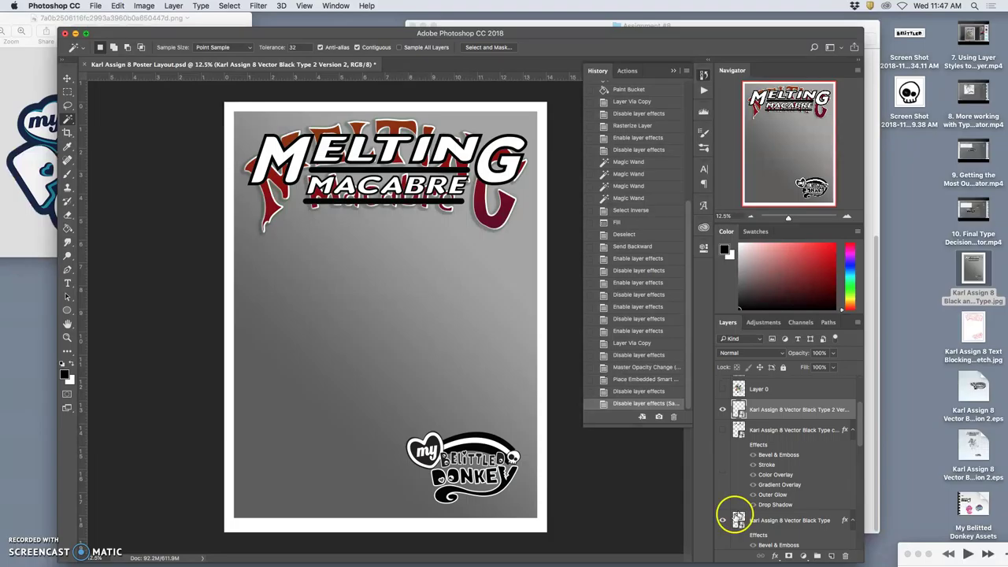
left_click(723, 520)
left_click(723, 521)
left_click(743, 445)
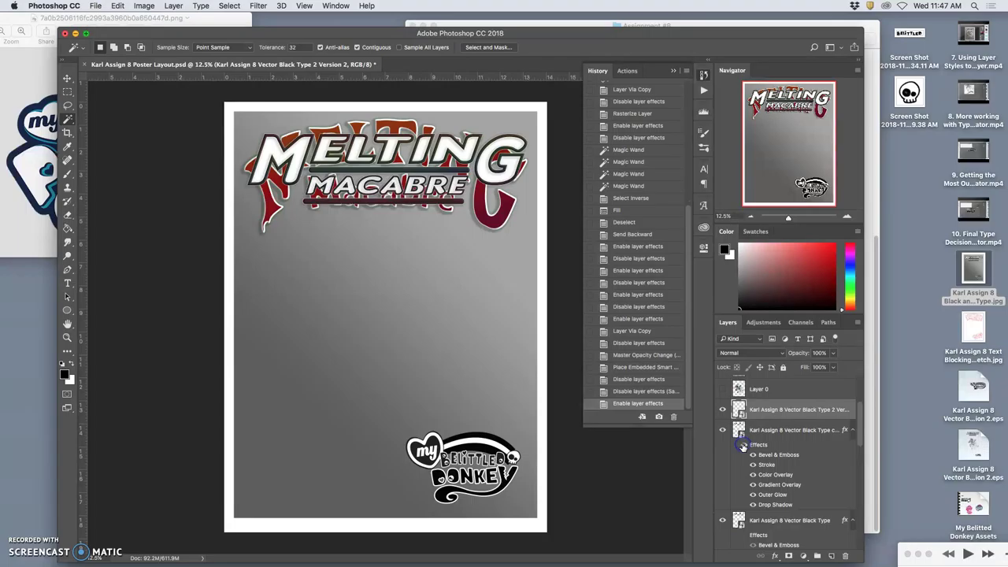
left_click(743, 534)
Show the black outlined title copy and hide the red and black drip art behind it
scroll(735, 484, "up", 1)
scroll(735, 485, "up", 2)
scroll(735, 485, "down", 4)
scroll(735, 484, "down", 1)
left_click(723, 392)
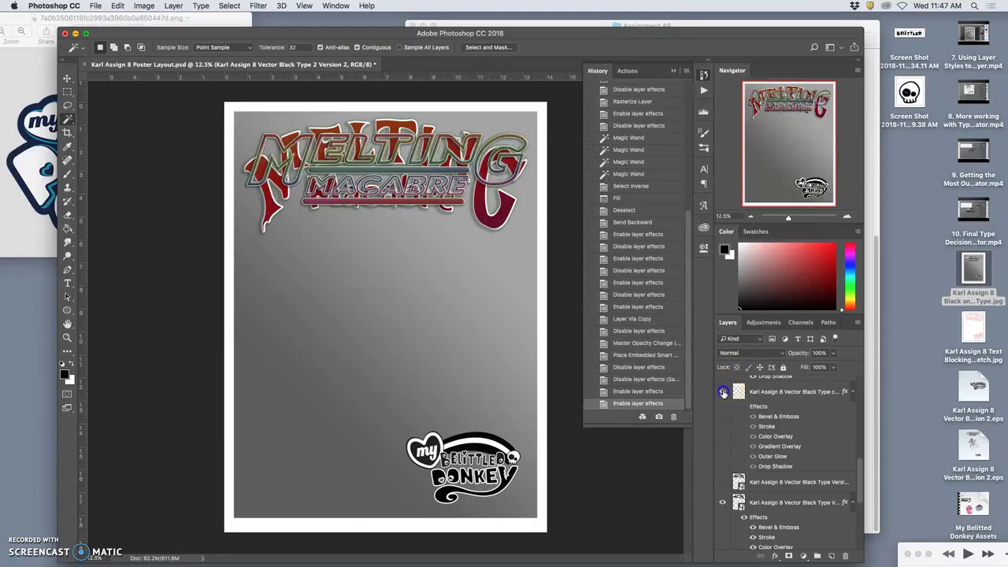
left_click(723, 391)
scroll(727, 428, "down", 4)
scroll(727, 435, "down", 1)
left_click(724, 470)
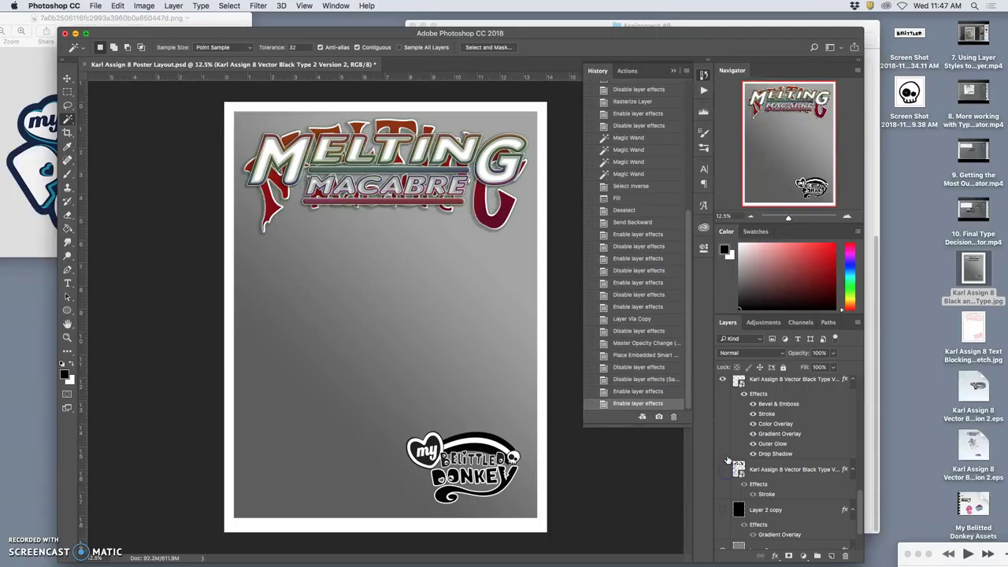
scroll(727, 471, "up", 1)
left_click(723, 385)
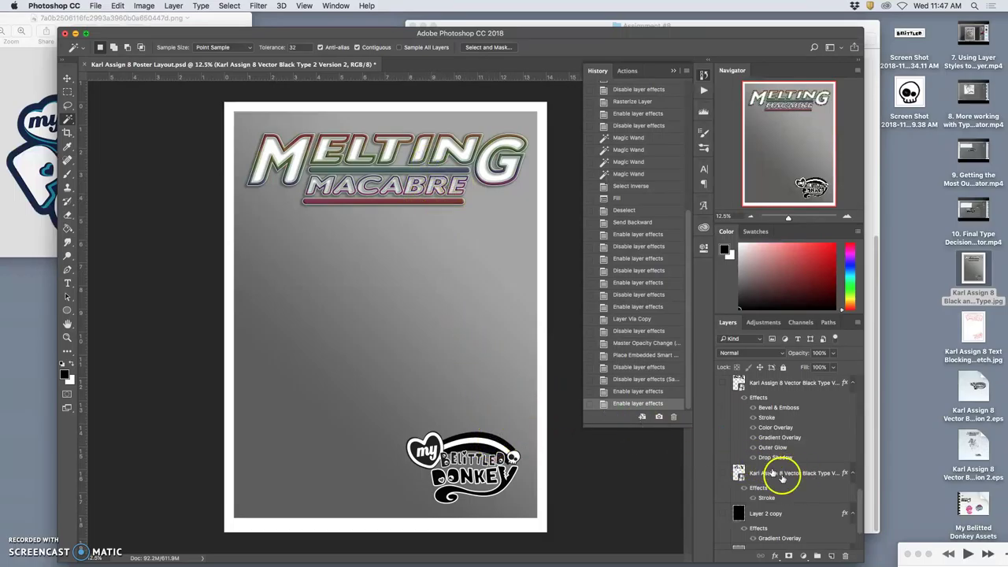
scroll(786, 476, "up", 1)
Show Layer 0's pony illustration and compare the title copies' visibility
scroll(786, 476, "down", 3)
scroll(787, 482, "up", 3)
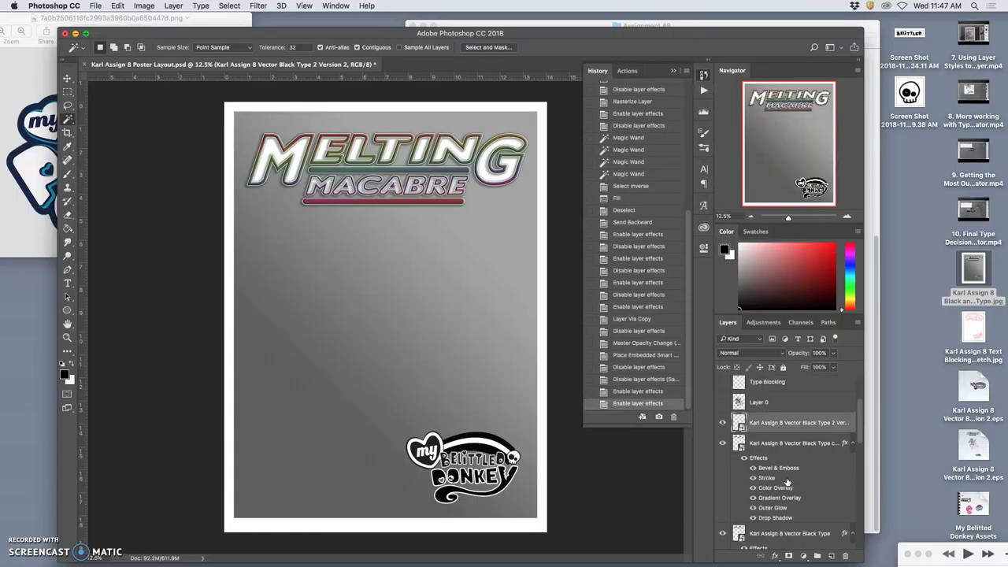
left_click(723, 402)
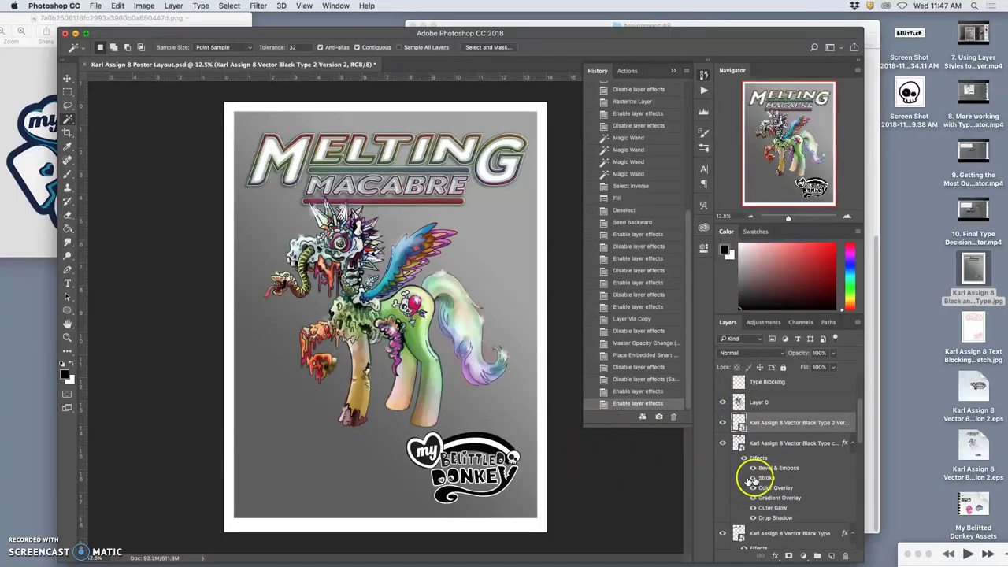
left_click(724, 443)
left_click(723, 534)
left_click(723, 533)
scroll(732, 520, "up", 3)
scroll(739, 512, "down", 5)
scroll(738, 514, "up", 5)
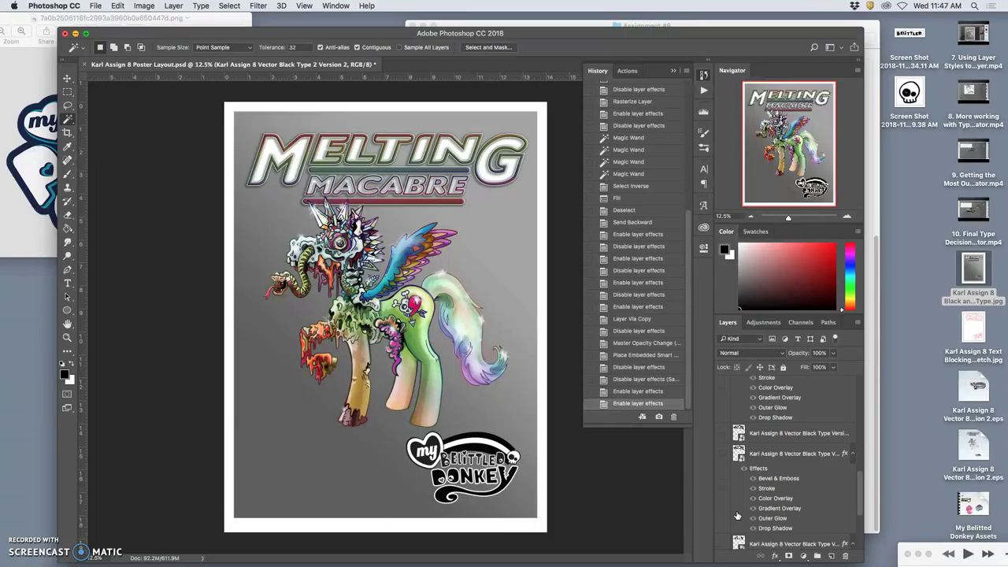
scroll(737, 515, "down", 5)
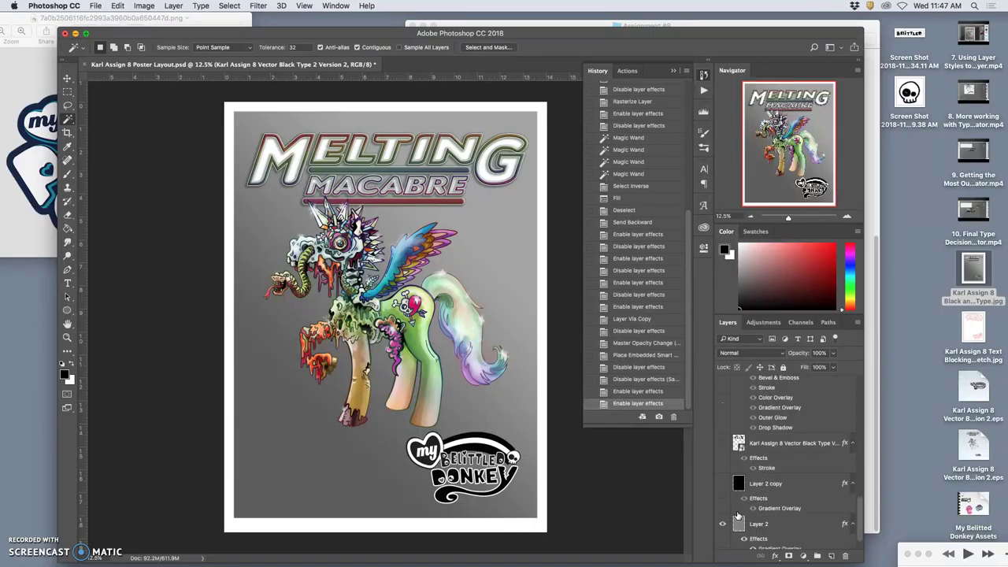
scroll(738, 518, "up", 5)
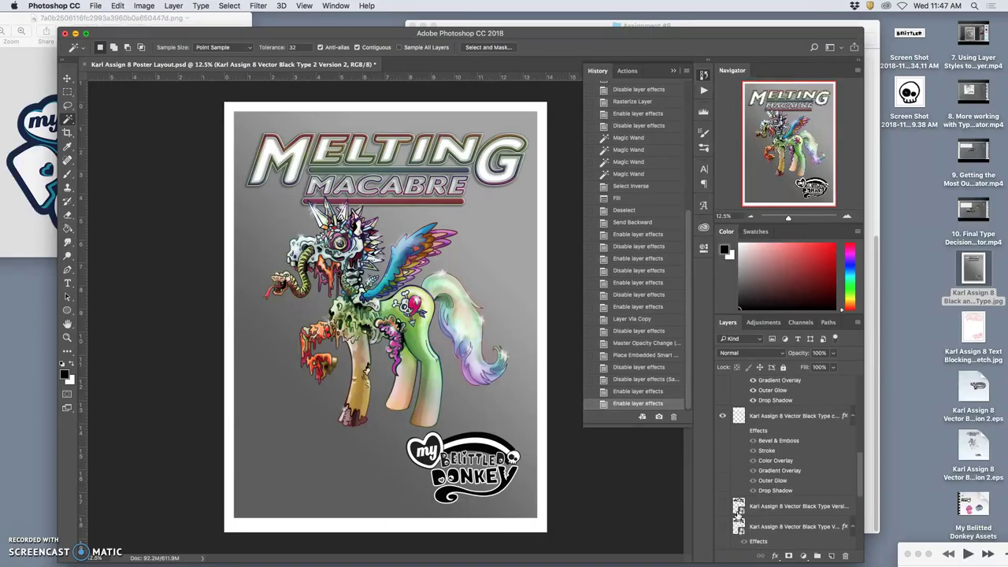
With the Move tool, drag the donkey logo layer to the top of the layer stack
left_click(67, 78)
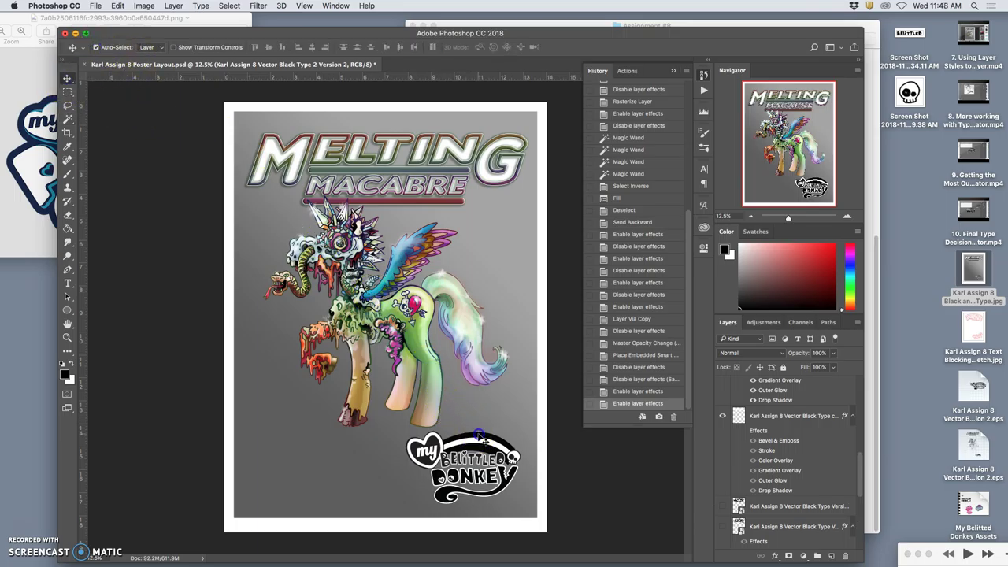
left_click(437, 446)
scroll(808, 461, "up", 5)
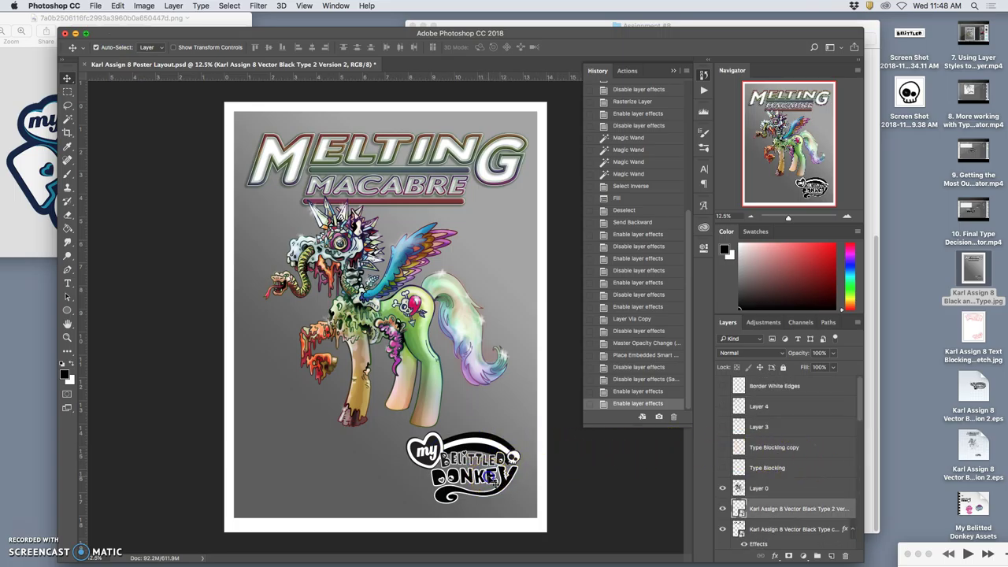
left_click(723, 509)
left_click_drag(771, 510, 757, 378)
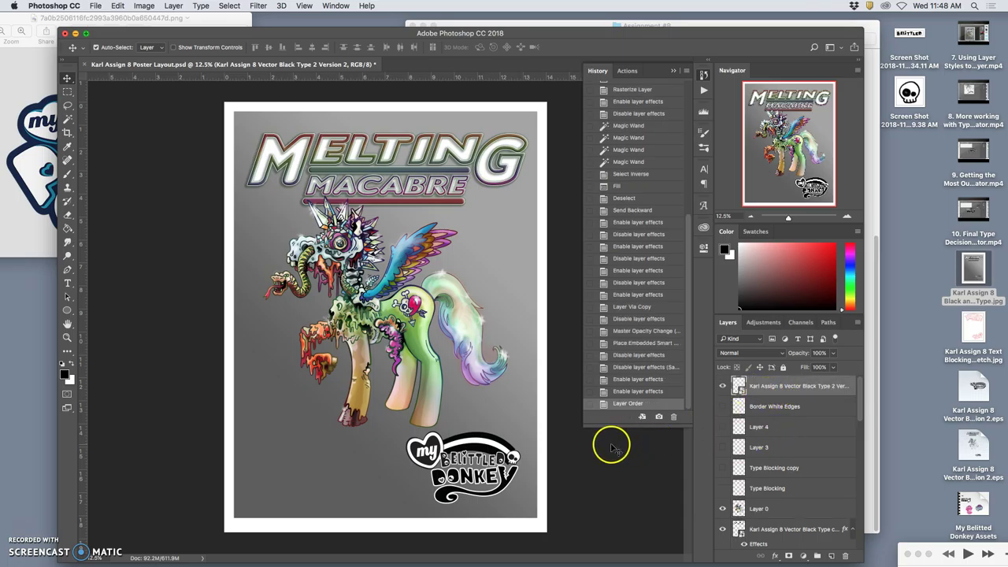
Enlarge the donkey logo to about 126% with Free Transform and commit it
key("super+t")
left_click_drag(520, 502, 542, 517)
left_click(605, 518)
key("Return")
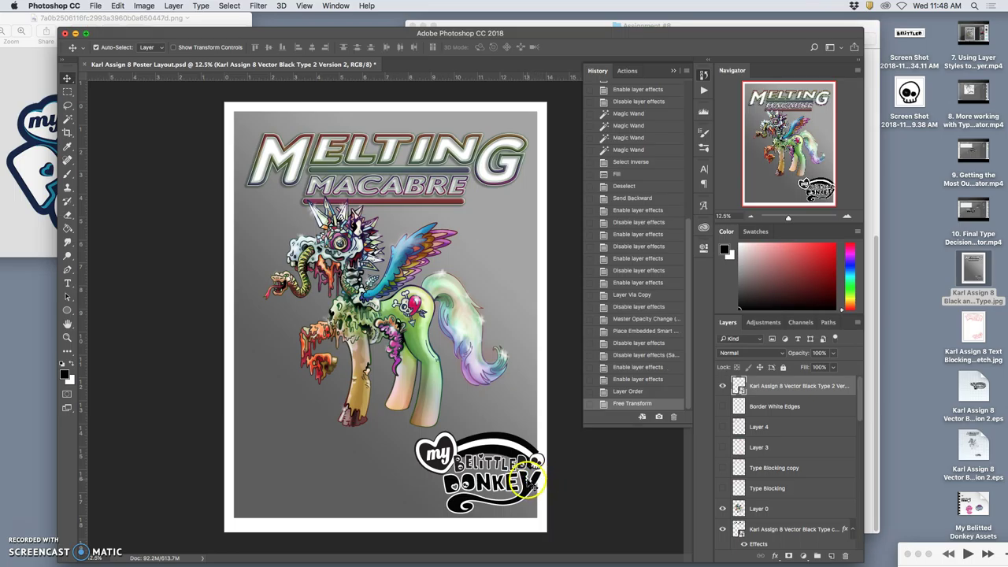
key("super+z")
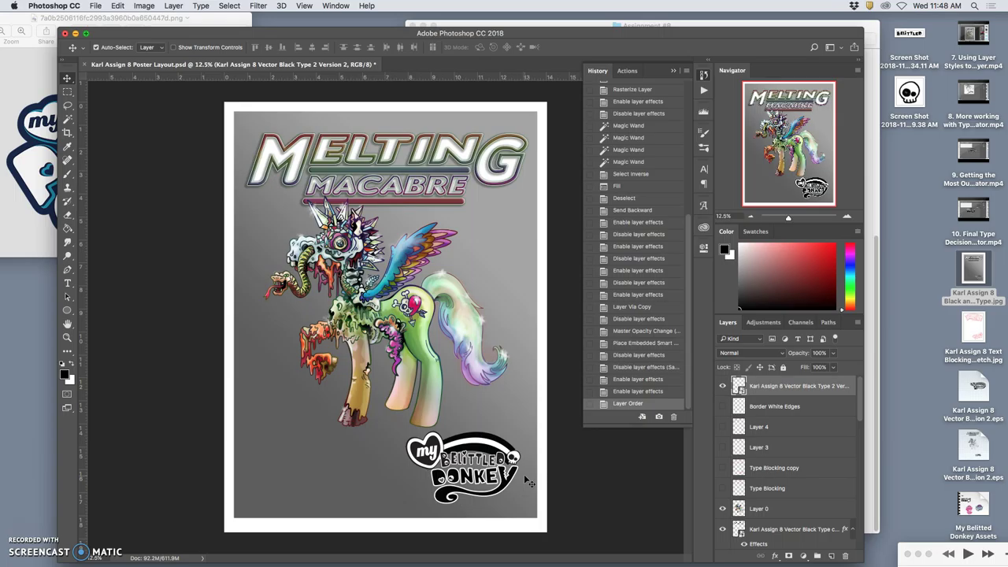
key("super+shift+z")
Enlarge and rotate the logo about -5°, nudge it into the corner, and open its Layer Style
key("super+t")
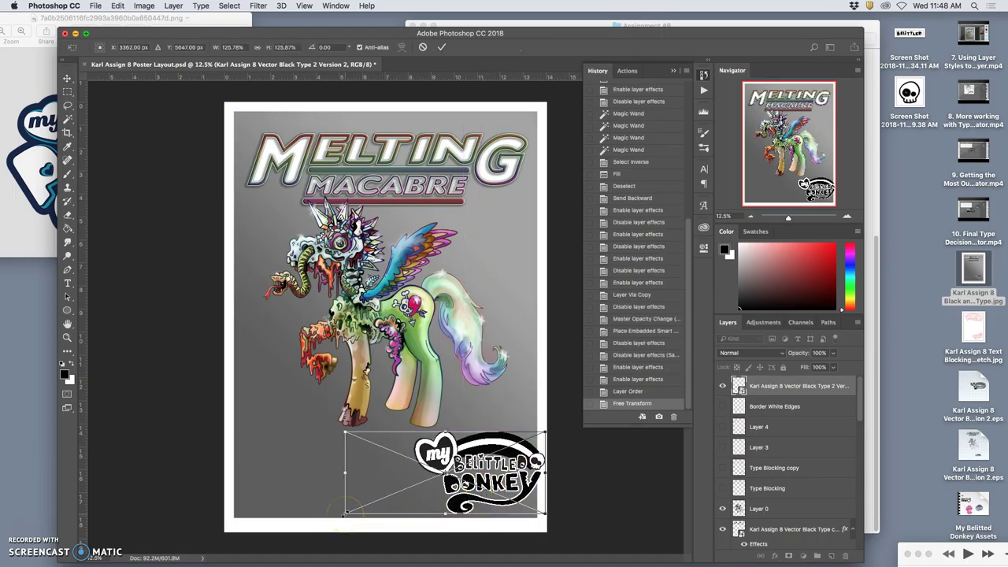
left_click_drag(345, 514, 323, 522)
mouse_move(551, 425)
left_mouse_down()
mouse_move(561, 409)
mouse_move(544, 423)
mouse_move(540, 412)
left_mouse_up()
left_click_drag(482, 437, 482, 443)
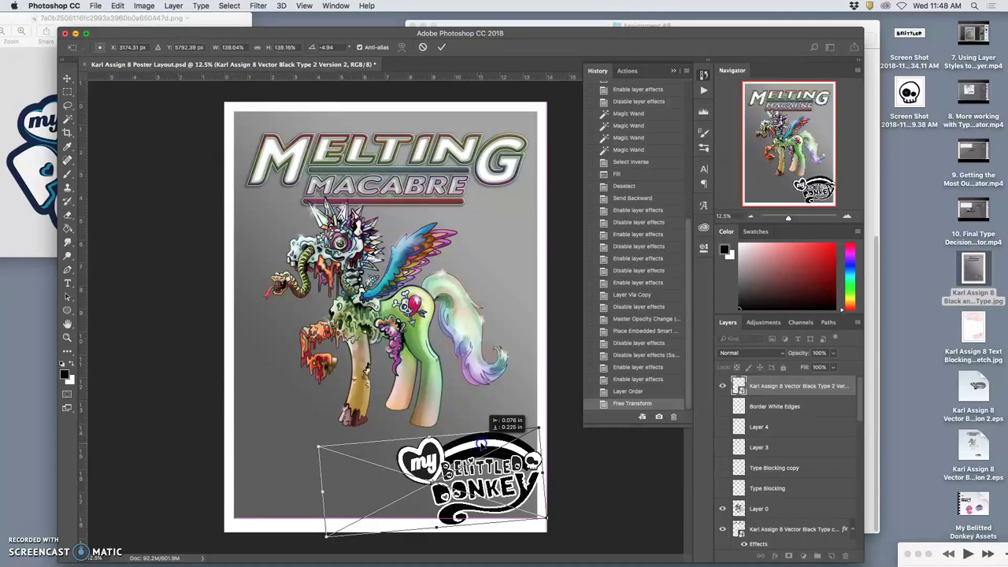
key("Return")
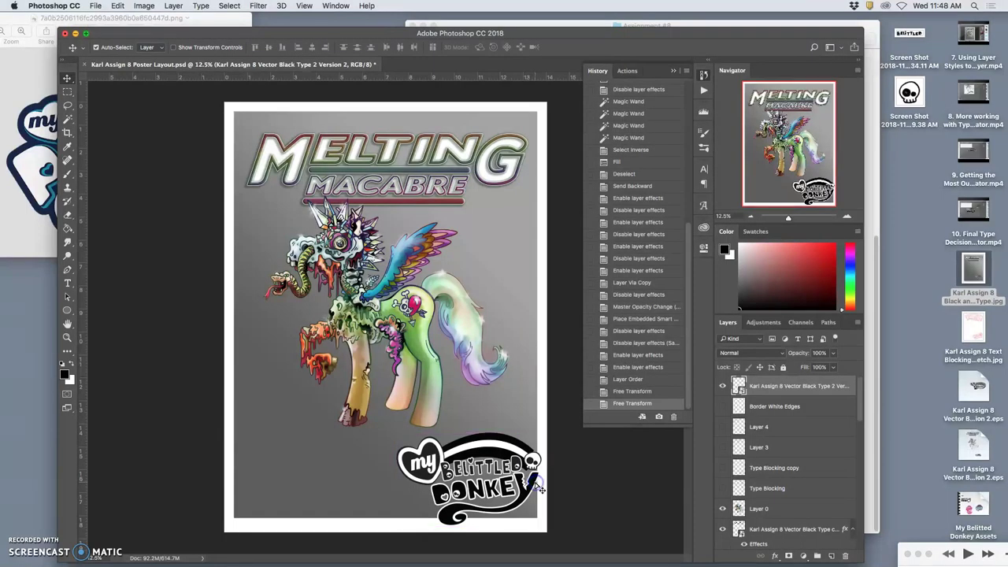
key("shift+Right")
key("shift+Right")
key("shift+Right")
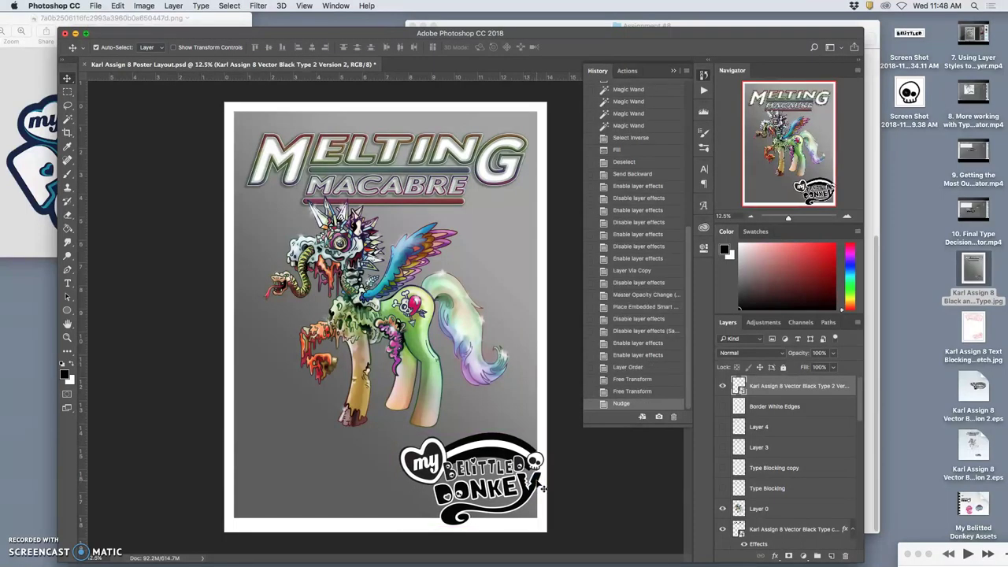
key("shift+Right")
key("shift+Down")
key("shift+Down")
key("shift+Down")
key("shift+Down")
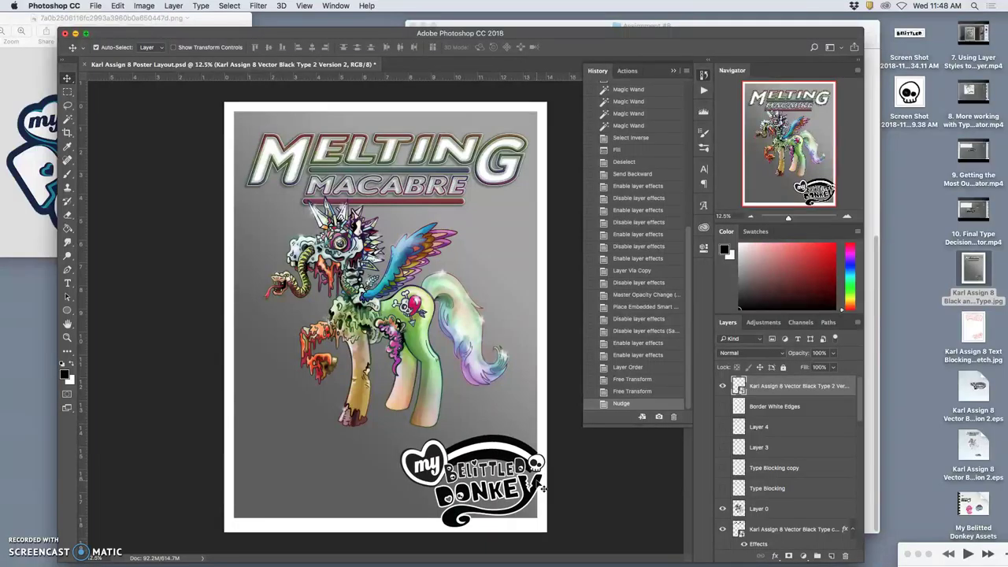
key("shift+Down")
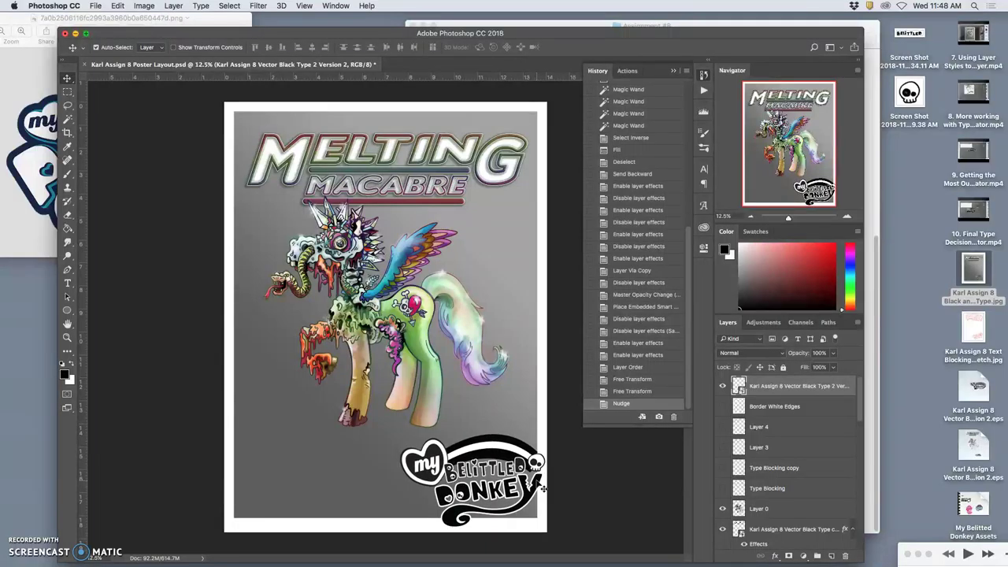
double_click(767, 392)
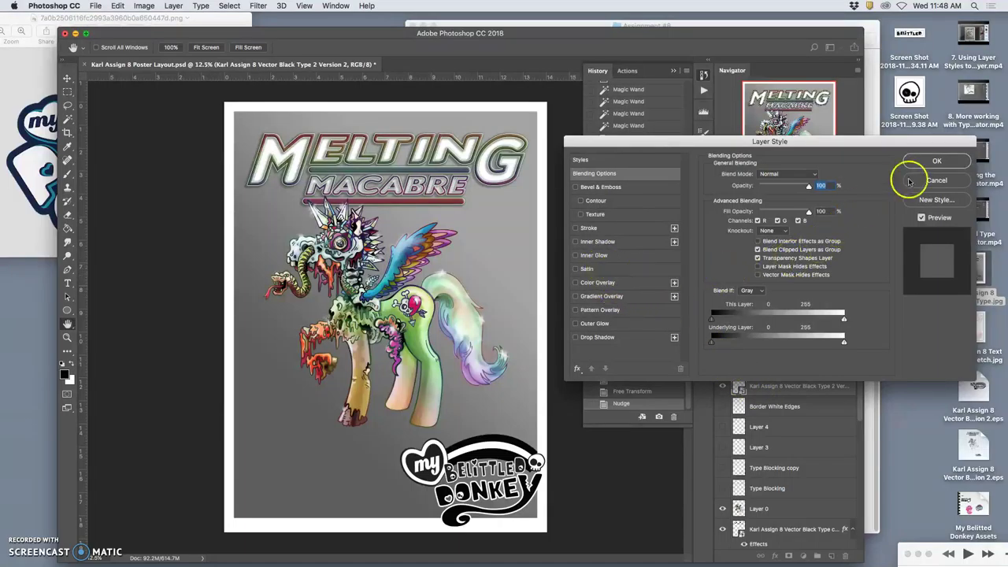
Close Layer Style, disable both Vector Black Type layers' effects, and hide Layer 0's pony
left_click(936, 163)
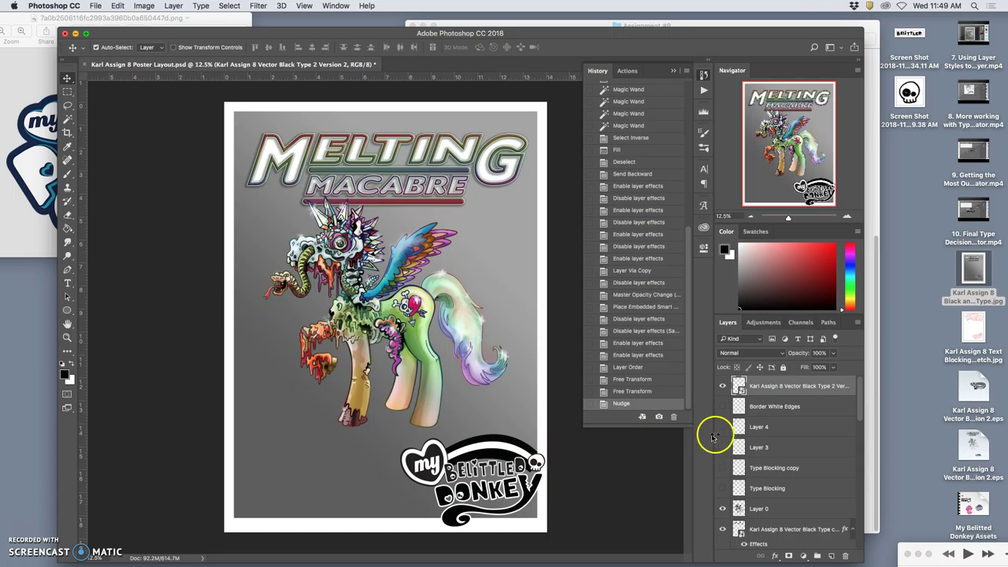
scroll(758, 432, "down", 3)
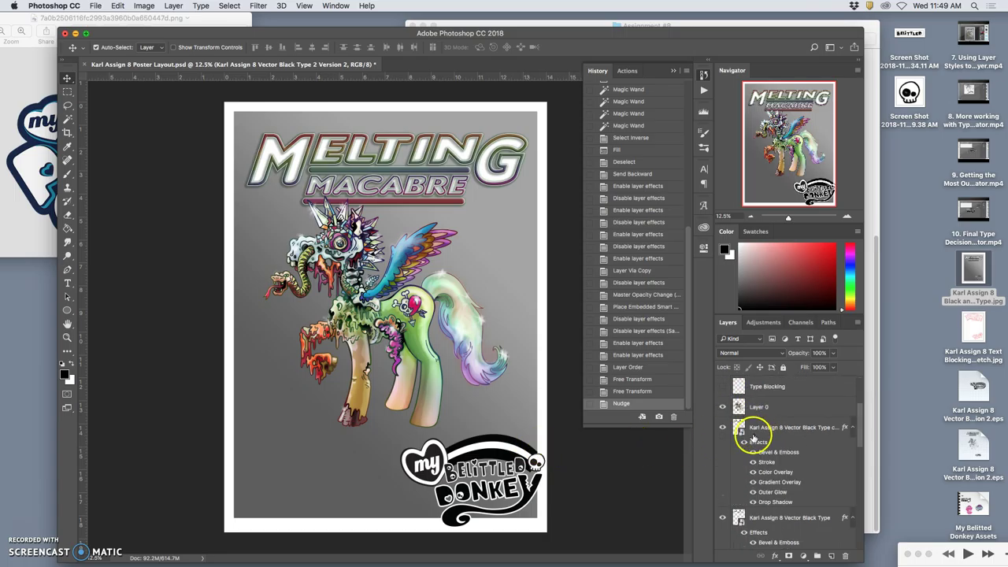
left_click(745, 442)
left_click(744, 533)
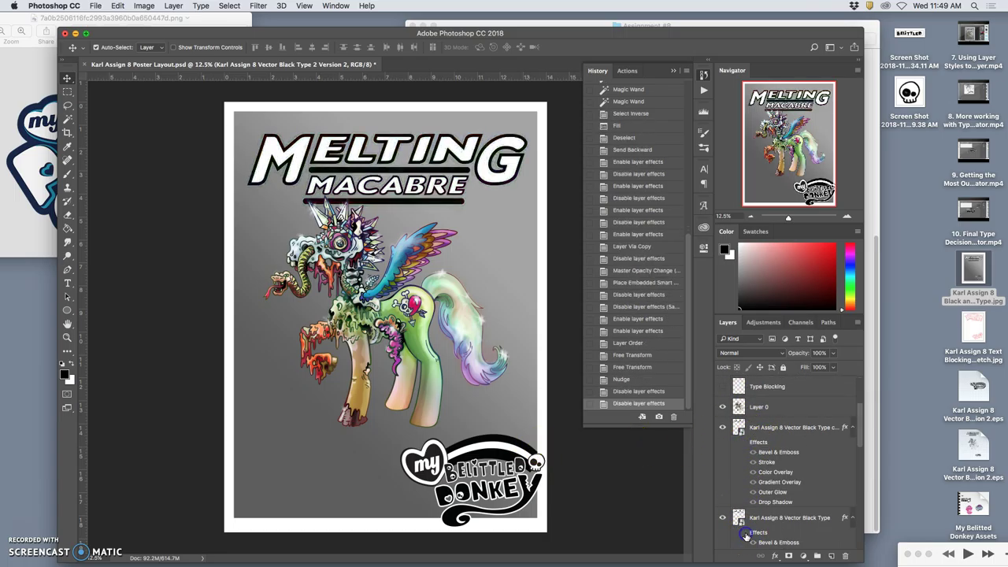
scroll(756, 516, "up", 2)
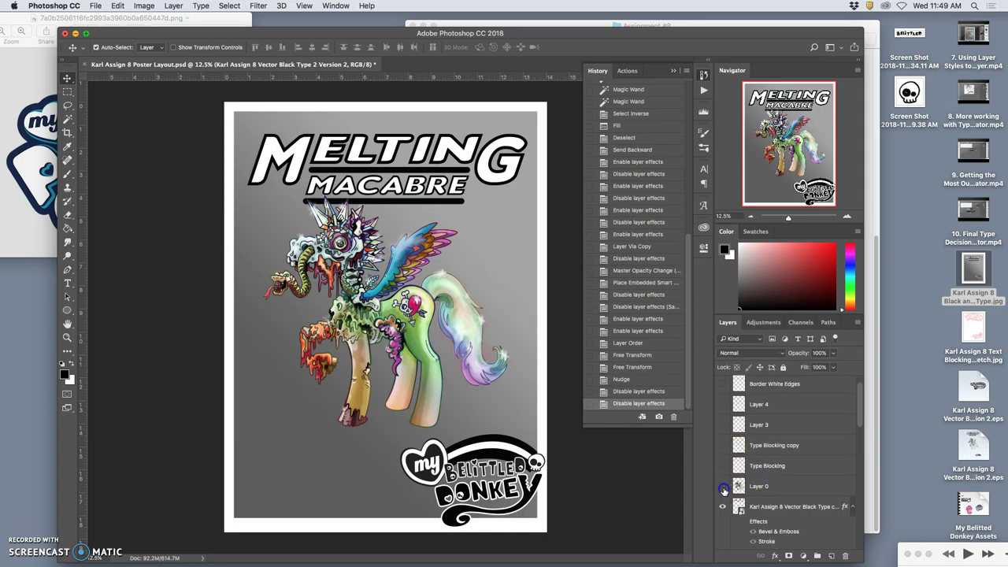
left_click(723, 486)
left_click(965, 308)
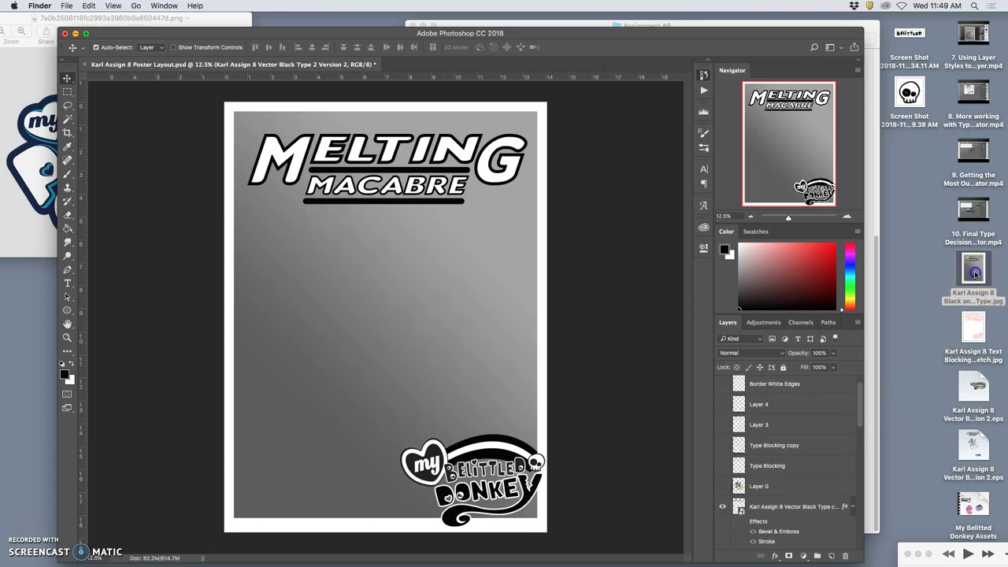
Preview the existing Black and White Type JPEG and copy its file name
key("super+o")
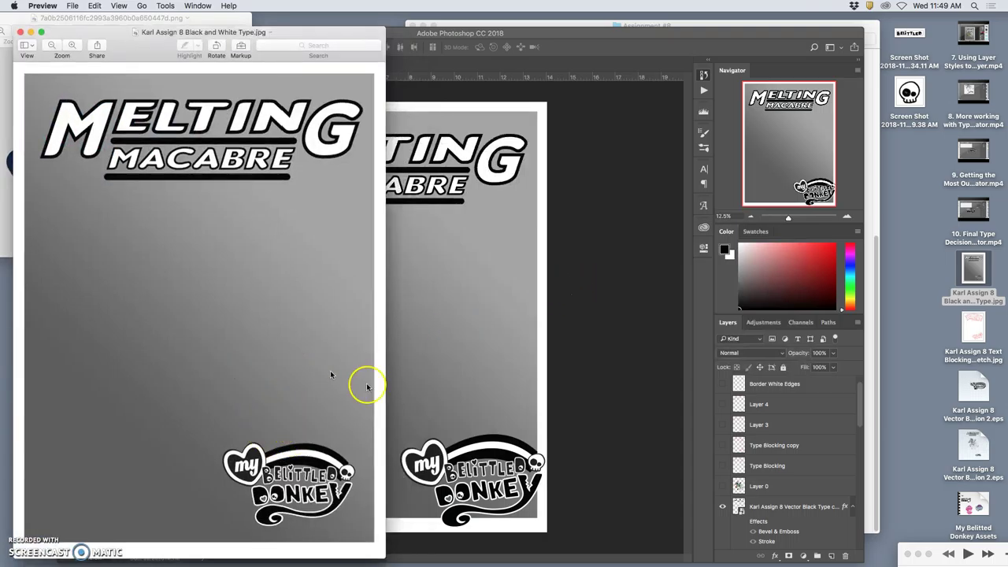
left_click(20, 33)
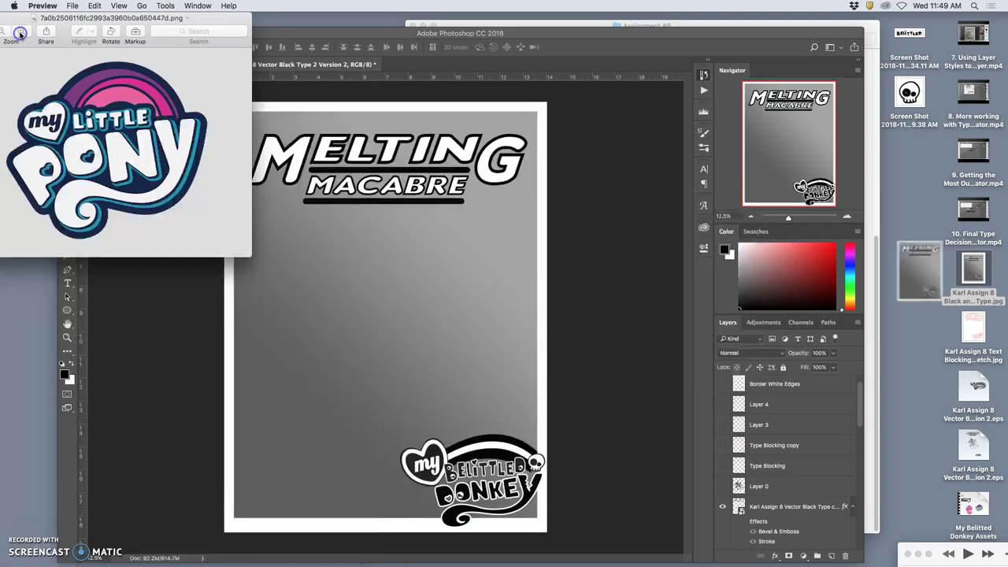
left_click(970, 296)
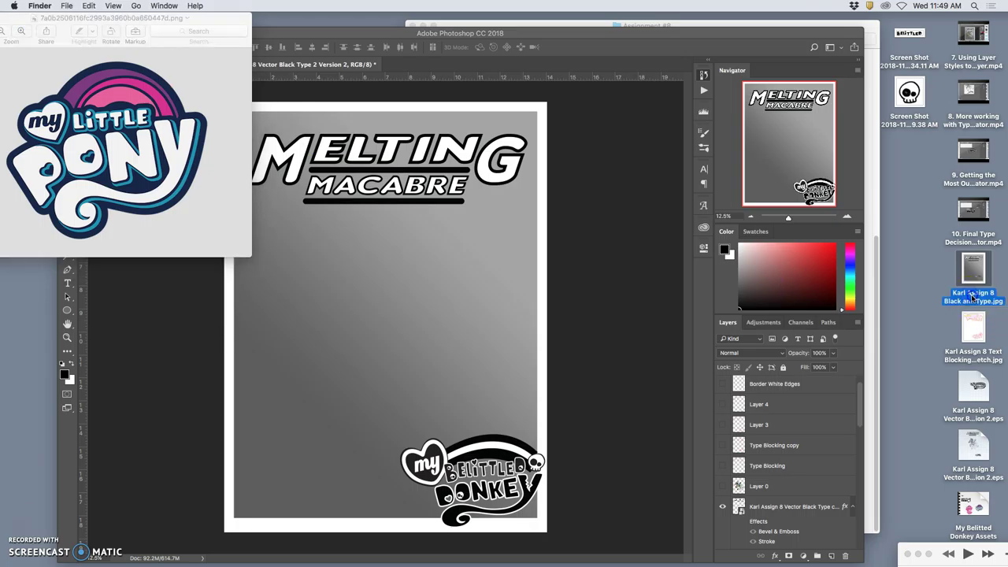
left_click(973, 296)
key("super+c")
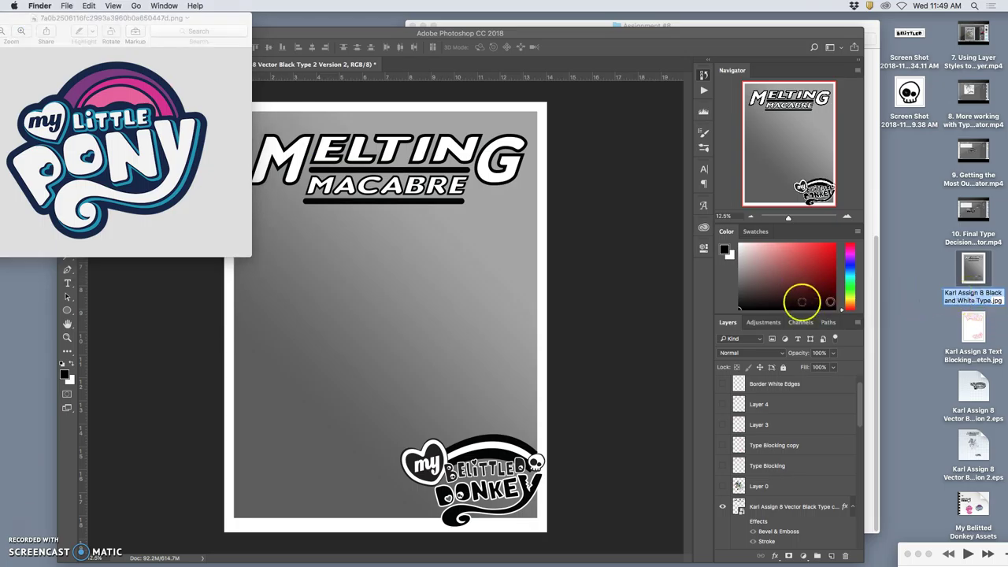
left_click(685, 312)
Save the poster as a JPEG on the Desktop under that name, replacing the old file
left_click(93, 5)
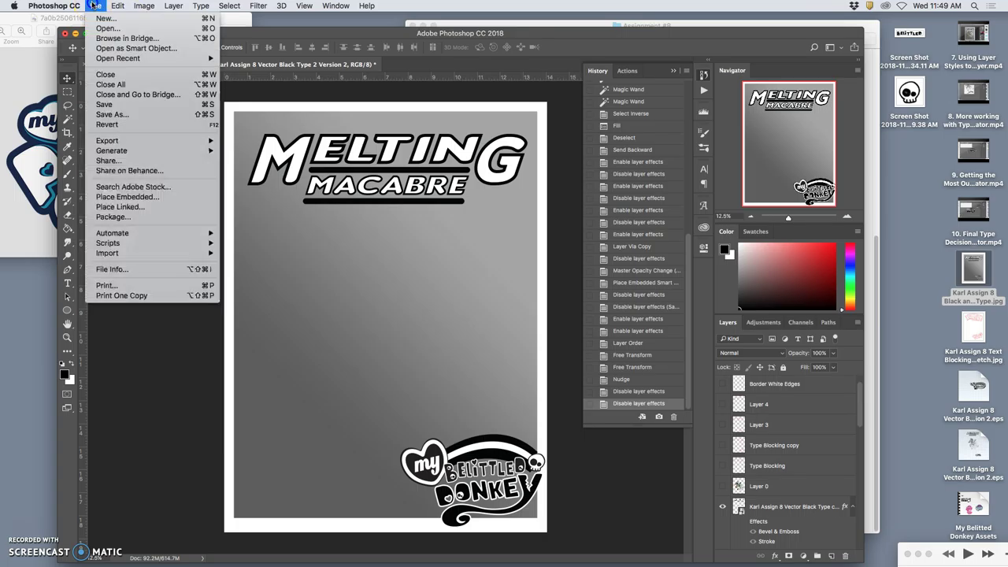
left_click(168, 114)
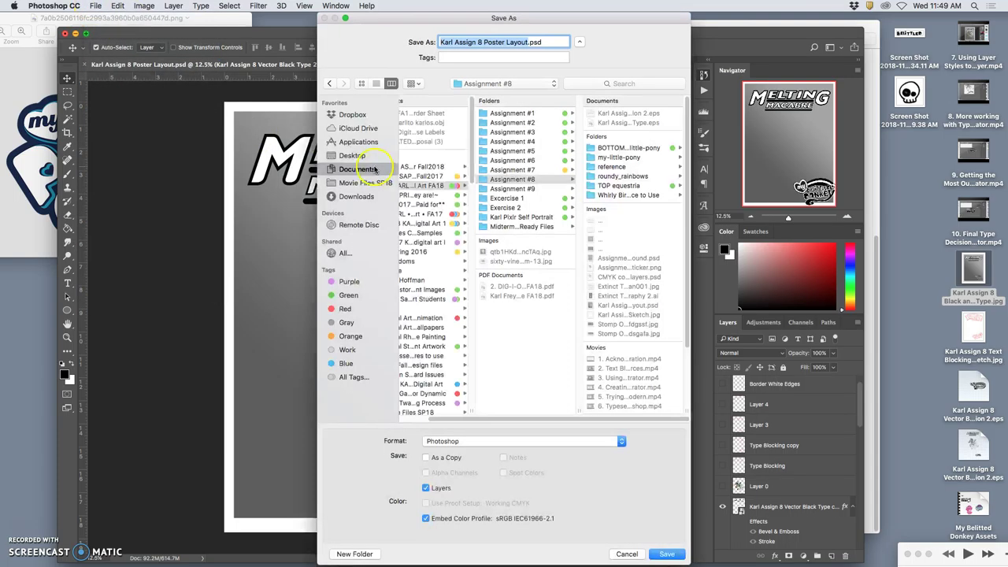
key("super+v")
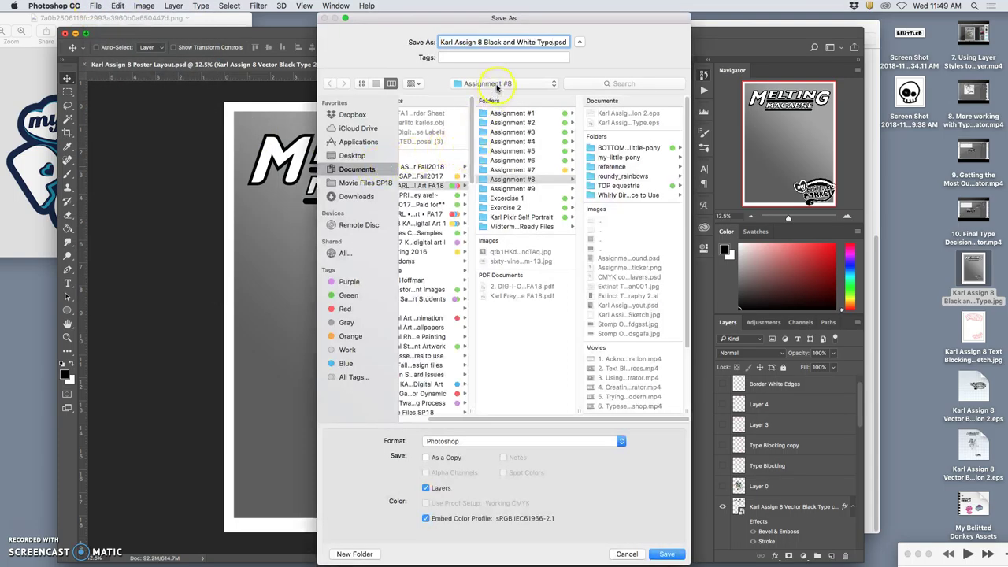
key("super+shift+d")
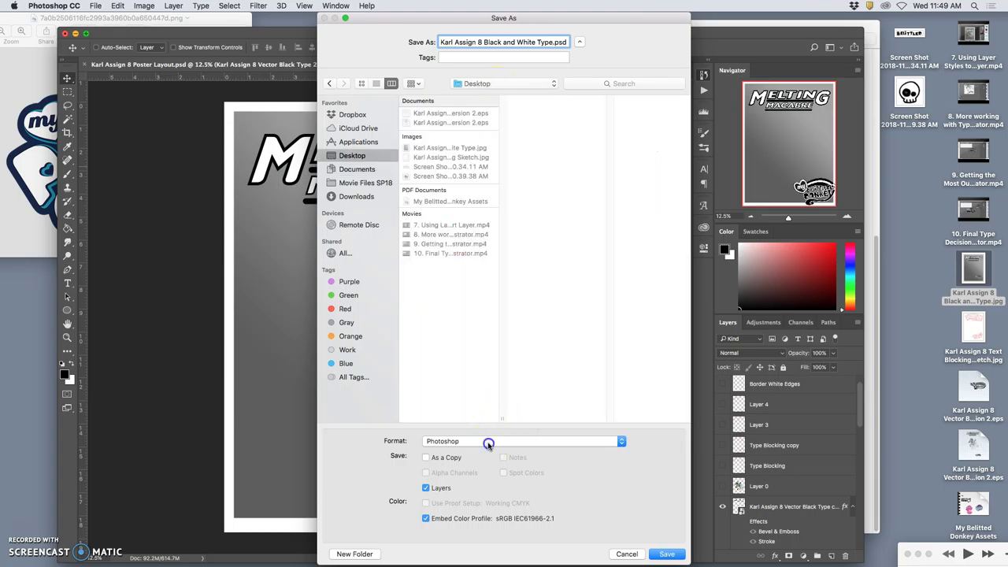
left_click(491, 442)
left_click(465, 503)
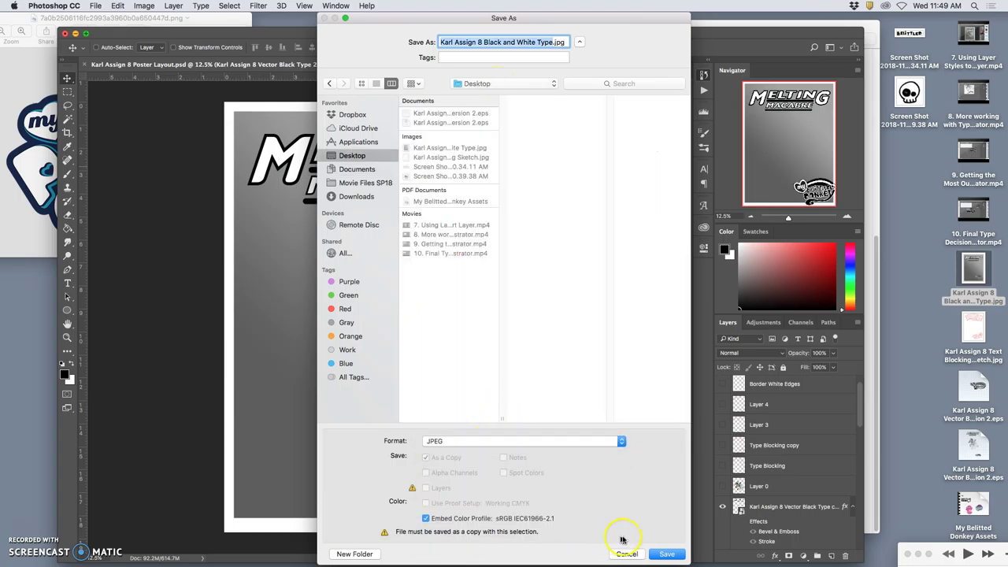
left_click(666, 555)
left_click(580, 85)
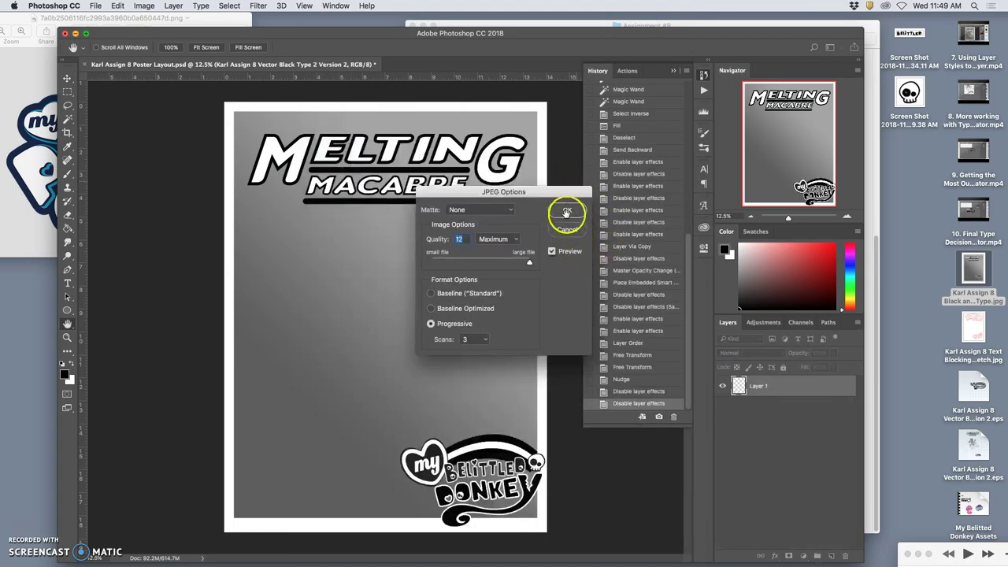
left_click(566, 211)
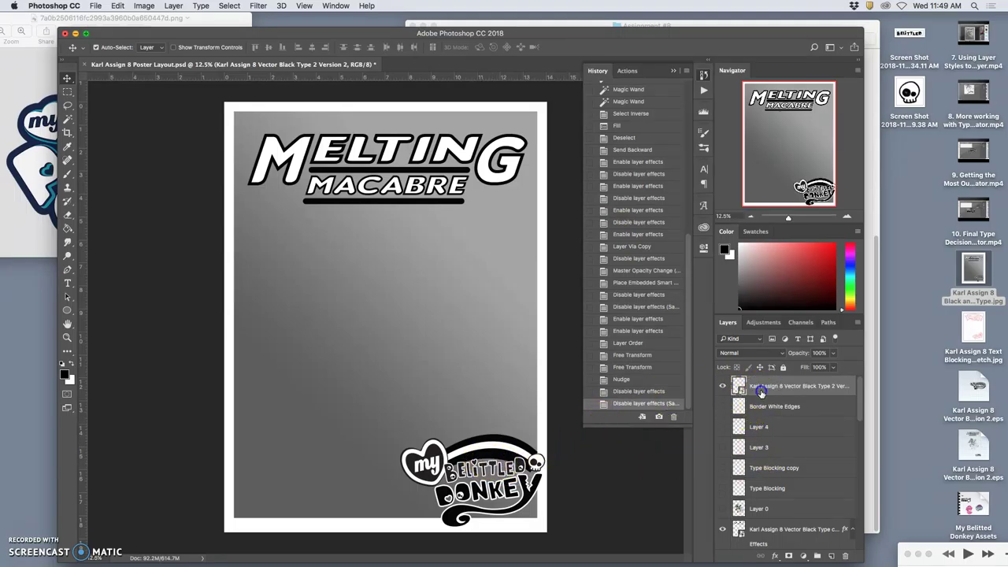
Try a Color Overlay at 100% opacity on the donkey logo layer, then cancel it
double_click(759, 390)
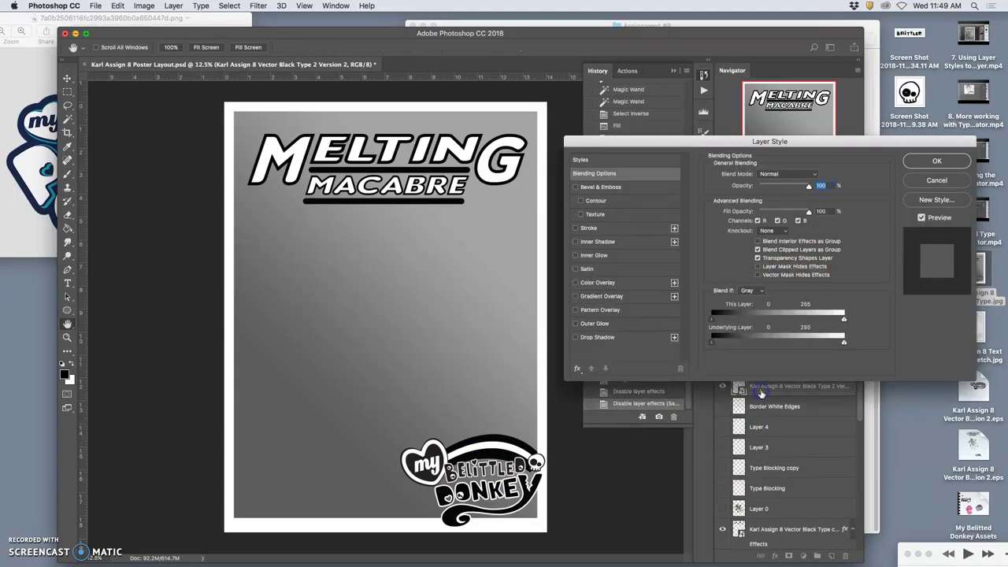
left_click(575, 283)
left_click(592, 285)
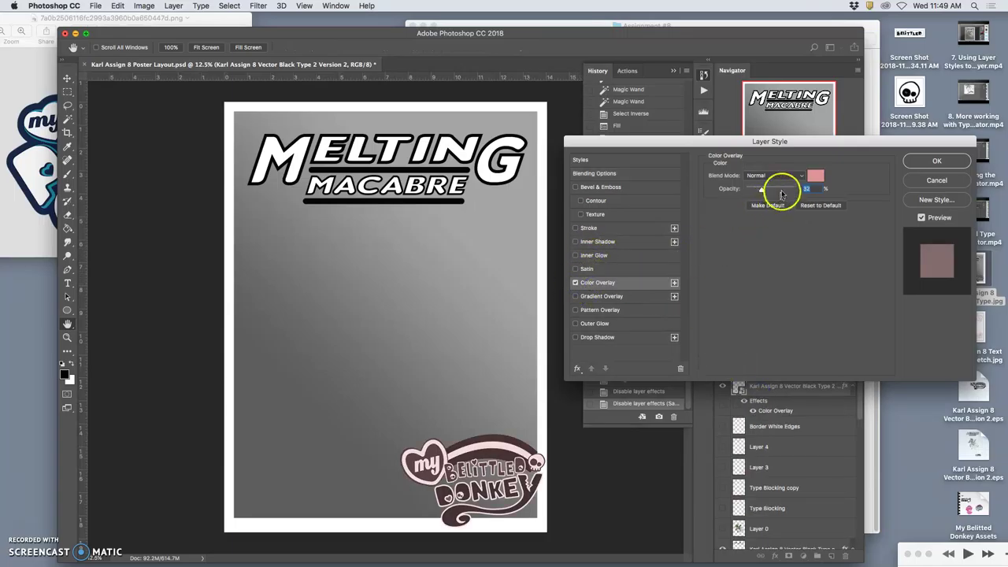
left_click_drag(776, 189, 797, 190)
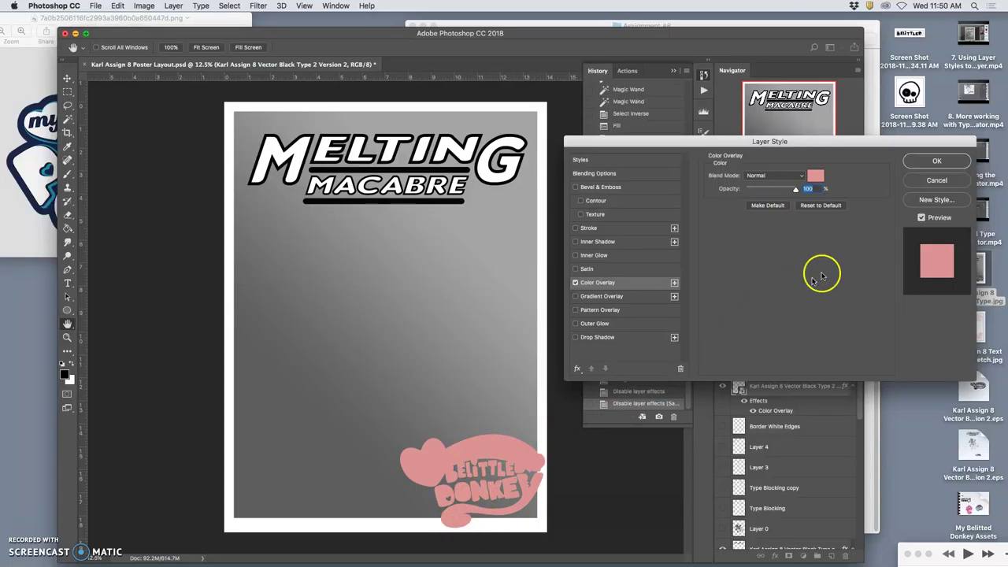
left_click(923, 181)
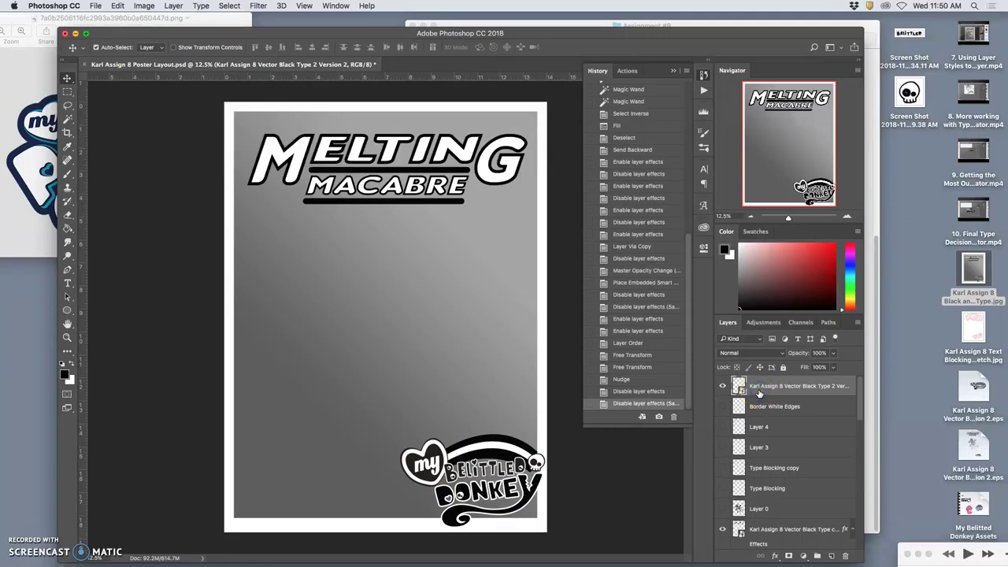
Duplicate the donkey logo layer, rasterize the copy, and Magic Wand-select part of the logo
key("super+j")
right_click(759, 392)
left_click(784, 290)
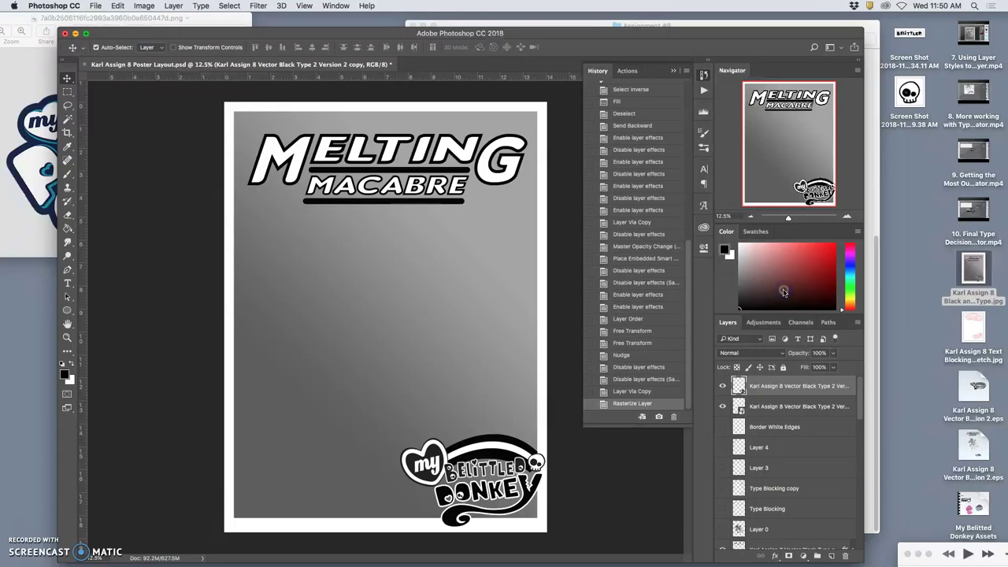
left_click(67, 119)
left_click(489, 435)
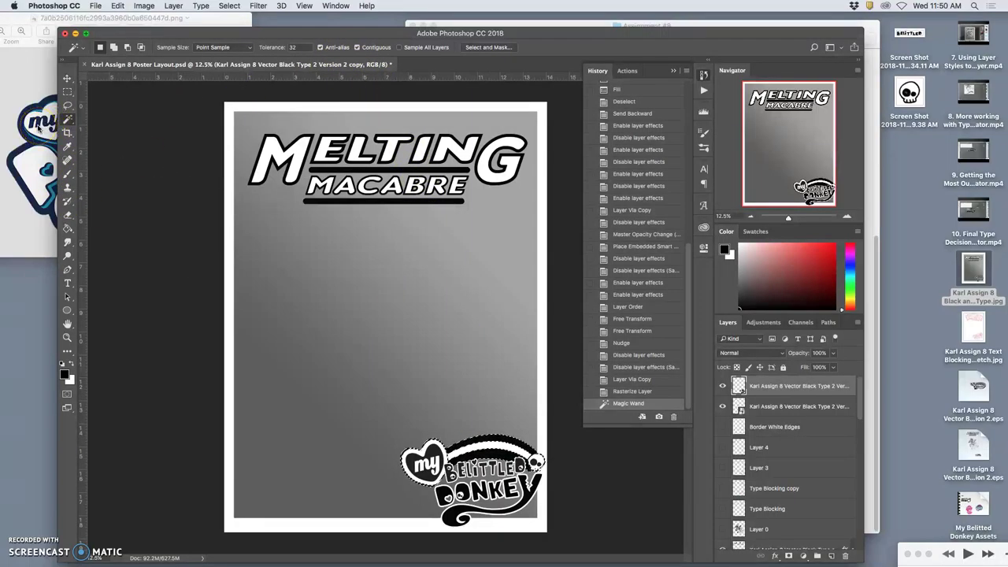
Glance at the pony reference, then refine the selection on the logo's top arc
left_click(71, 126)
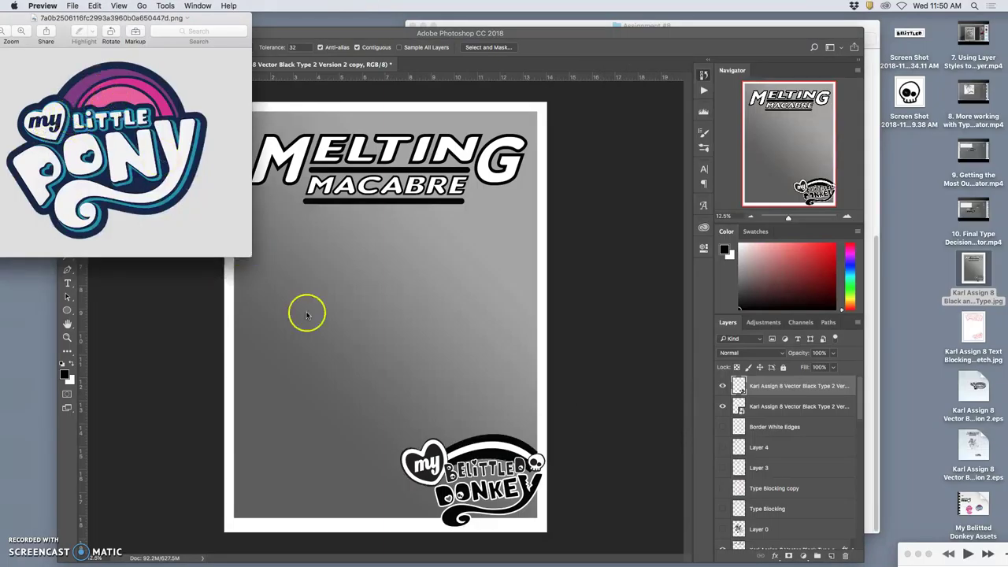
left_click(489, 451)
left_click(489, 450)
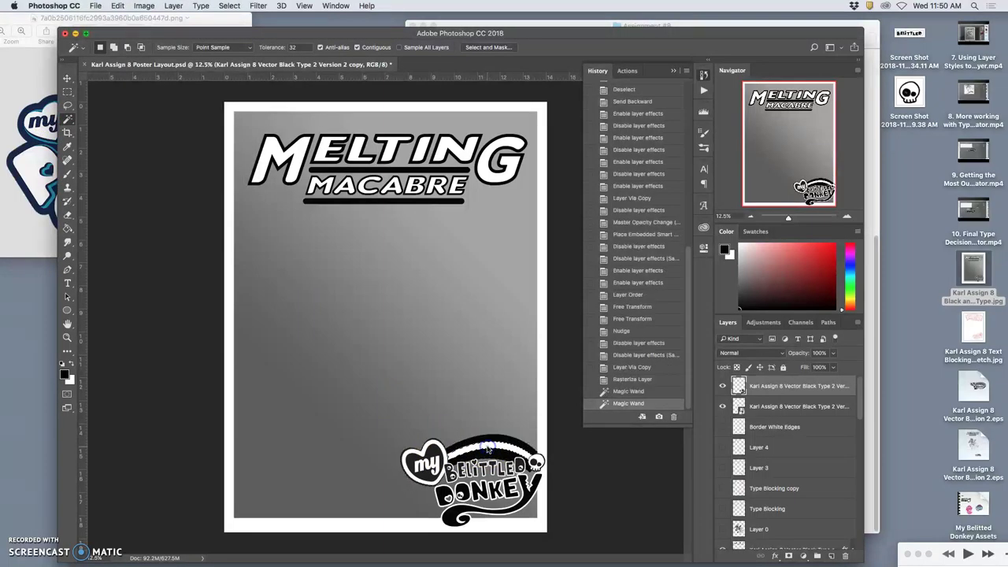
Open the Assignment #8 reference folder and bring up Open With for the pony logo PNG
left_click(167, 17)
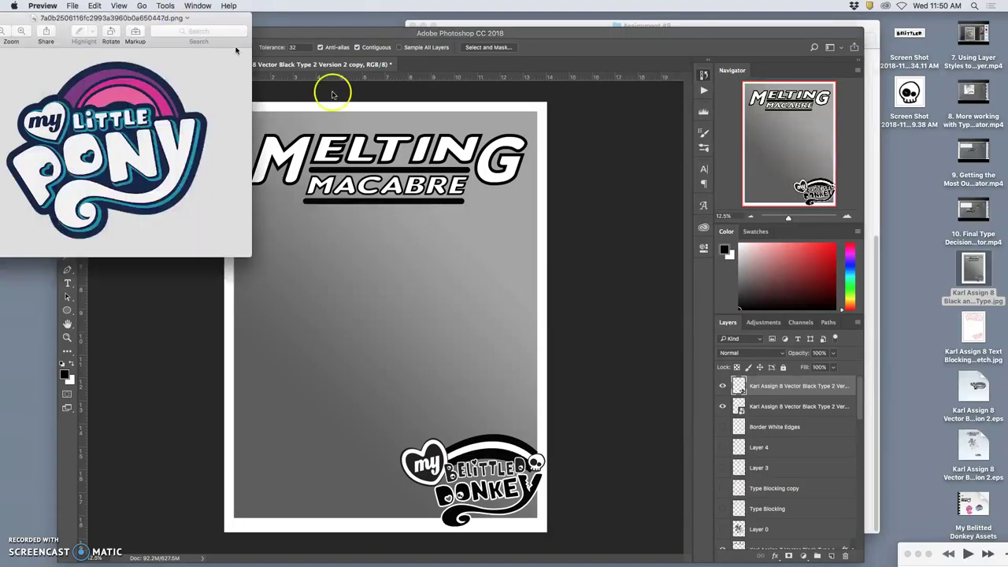
left_click(873, 520)
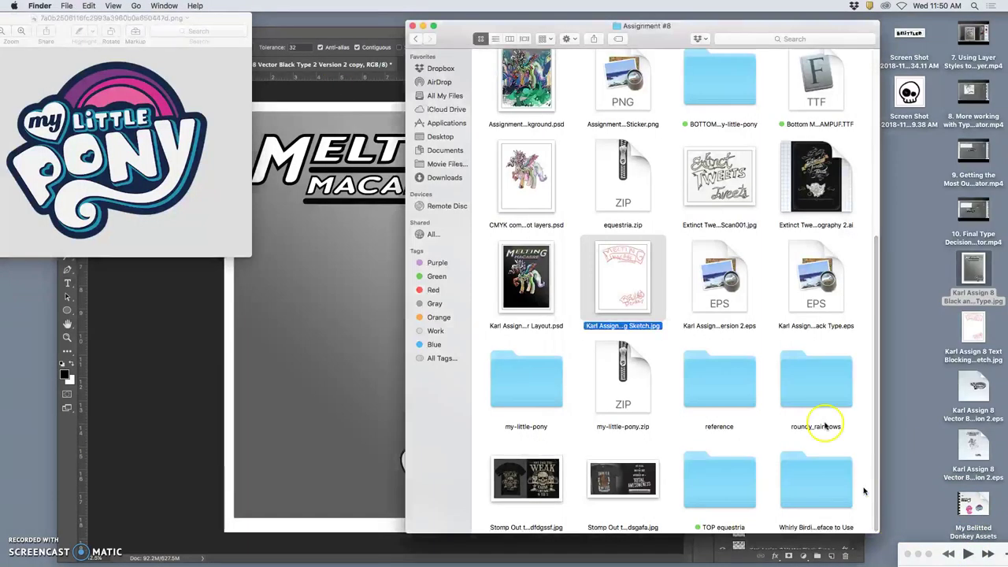
double_click(706, 366)
right_click(545, 104)
mouse_move(555, 116)
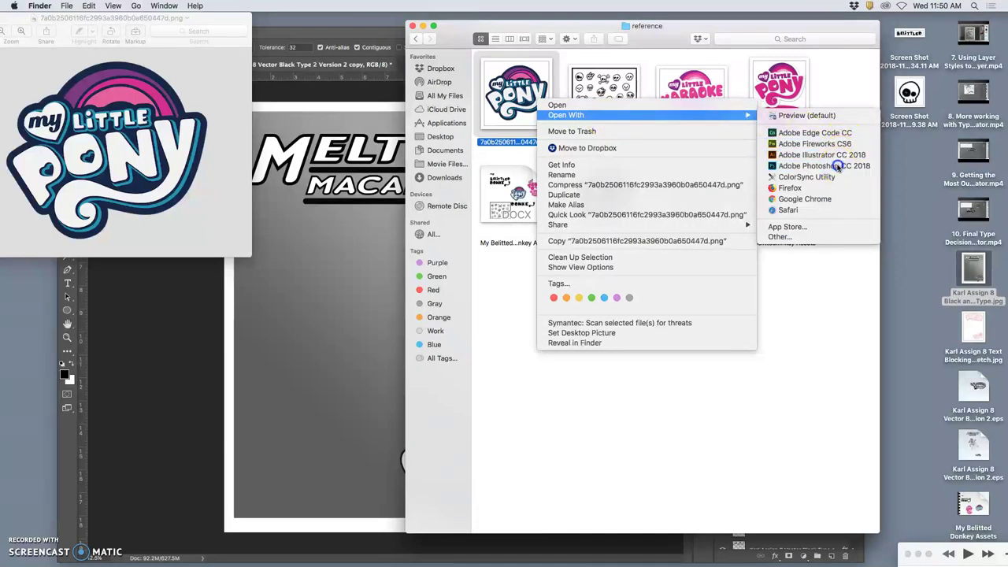
Open the pony logo PNG in Photoshop and tile the documents 2-up Vertical
left_click(837, 169)
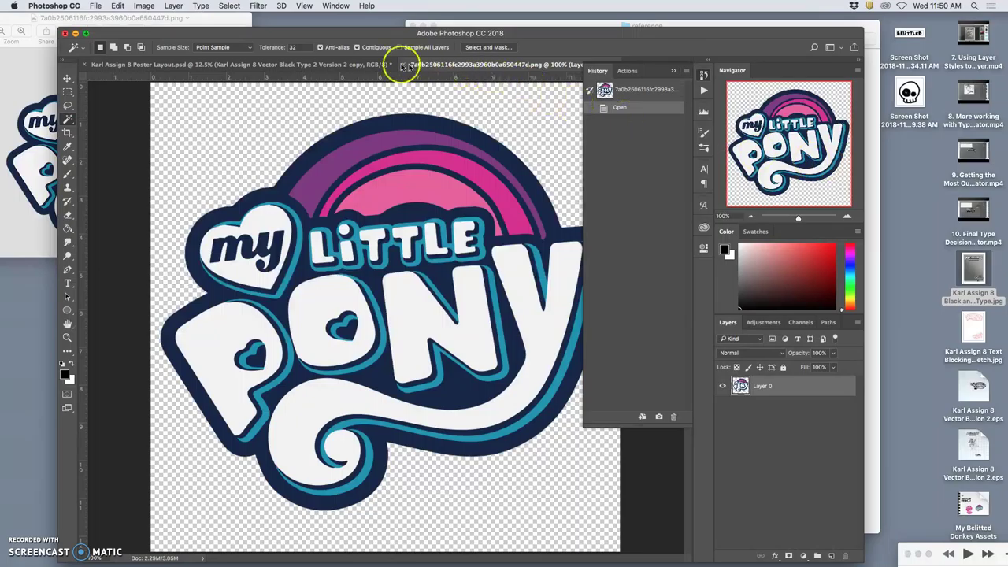
left_click(336, 6)
mouse_move(340, 19)
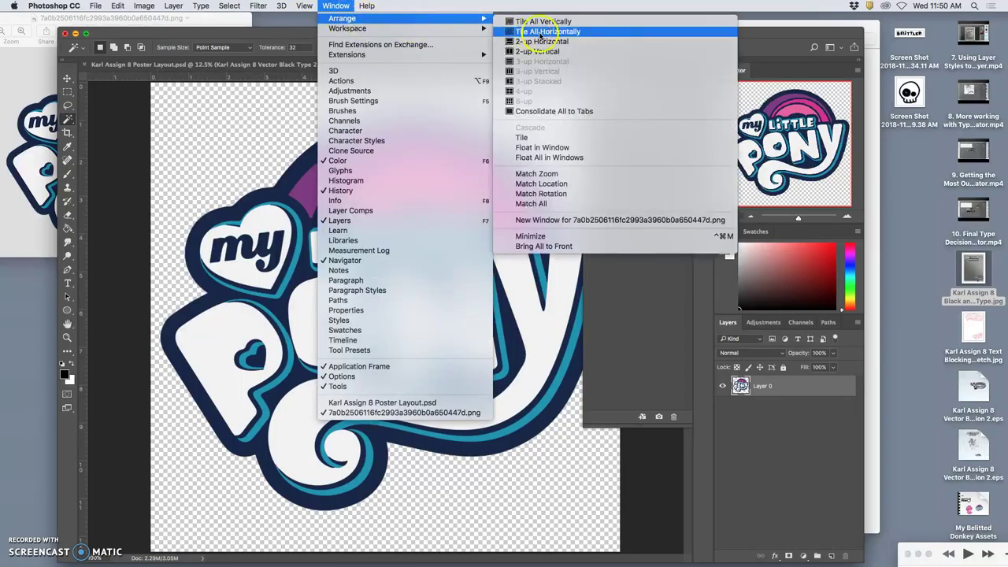
left_click(538, 52)
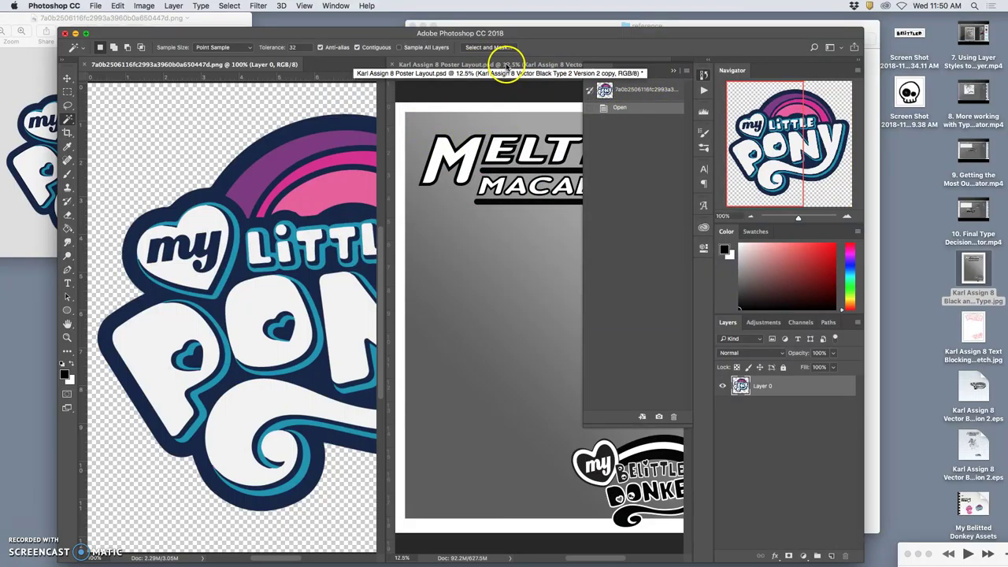
Float all documents in windows and move the pony logo window over the poster
left_click(345, 6)
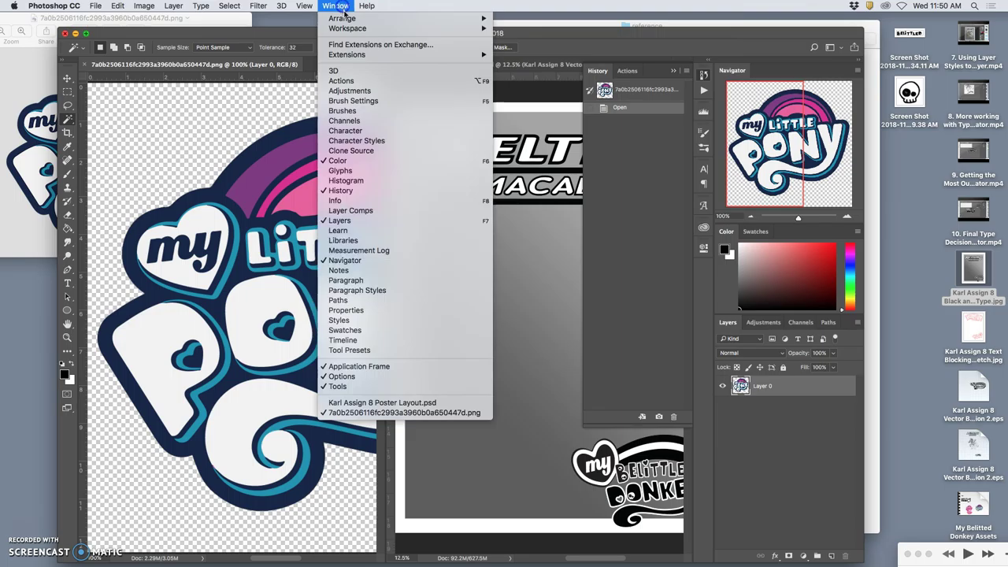
mouse_move(345, 20)
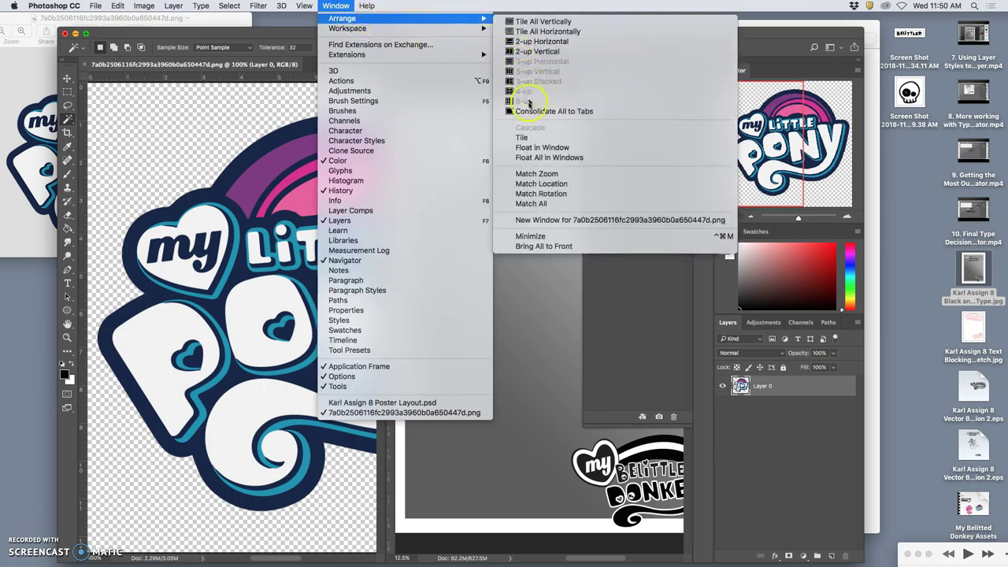
left_click(534, 158)
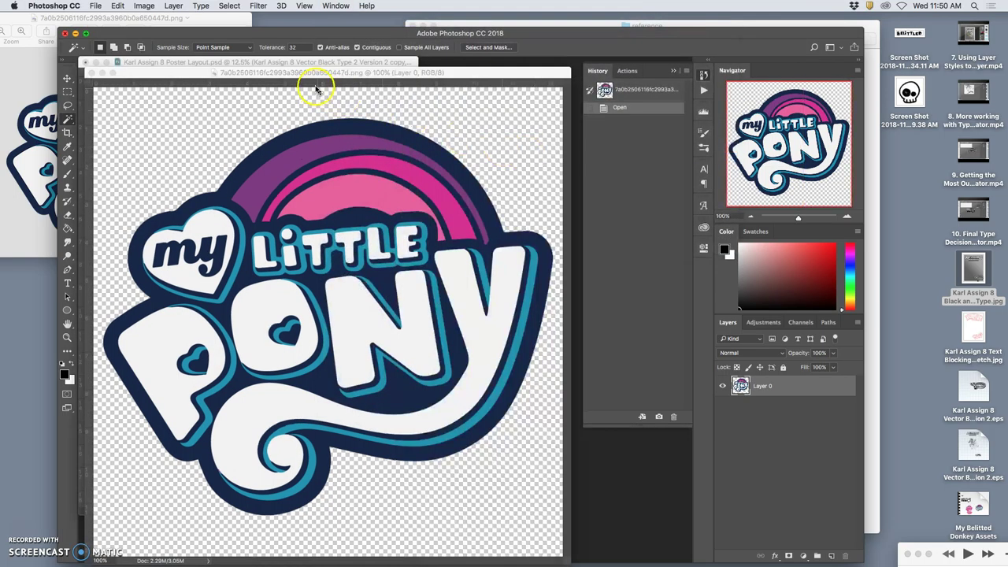
left_click_drag(312, 74, 409, 63)
Consolidate all documents back into tabs and switch to the poster
left_click(334, 7)
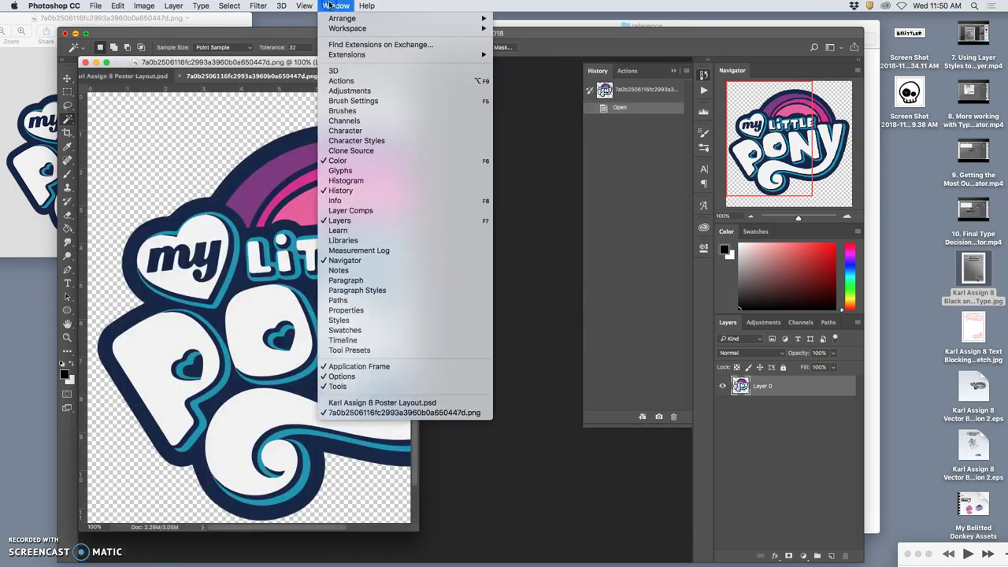
mouse_move(336, 19)
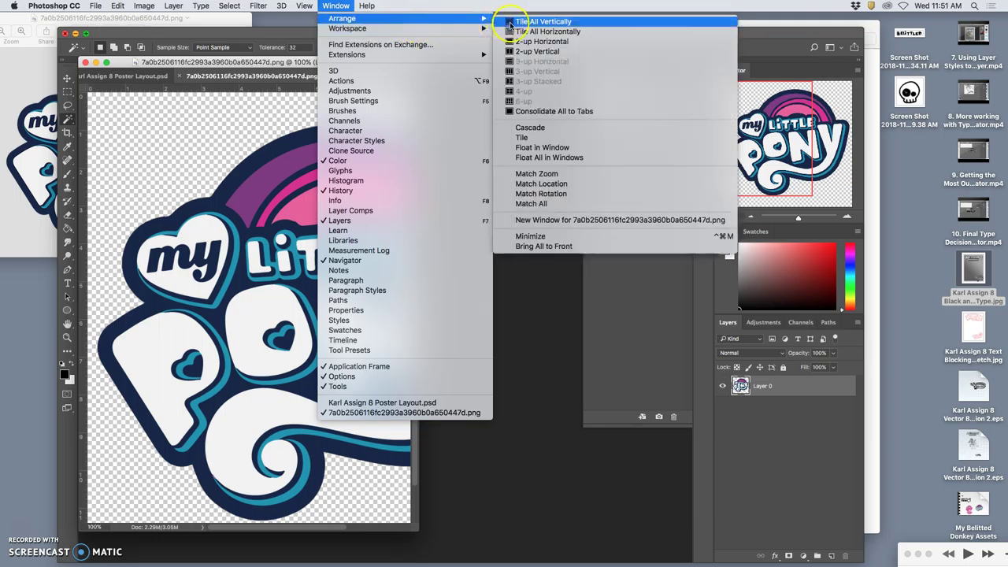
left_click(532, 111)
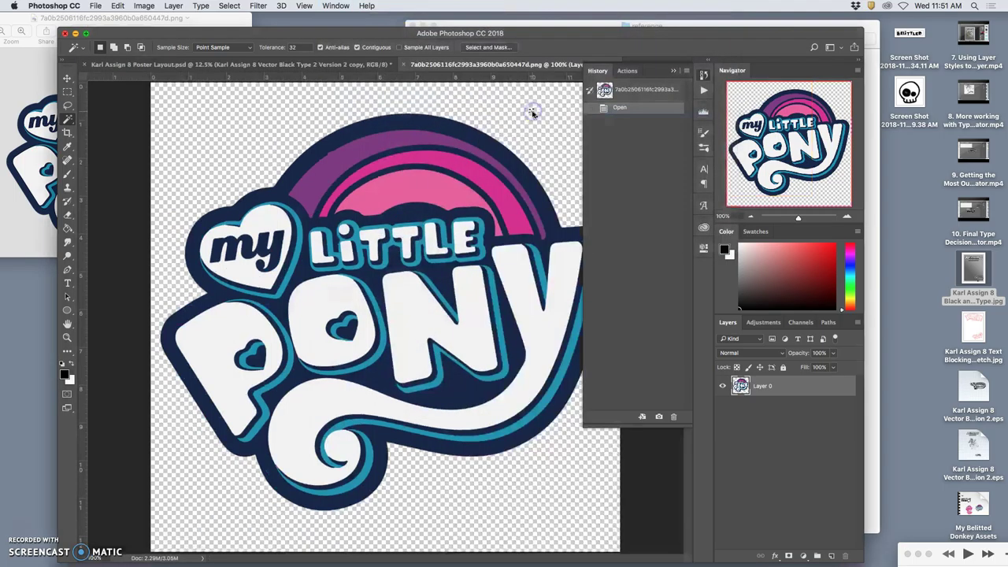
left_click(355, 64)
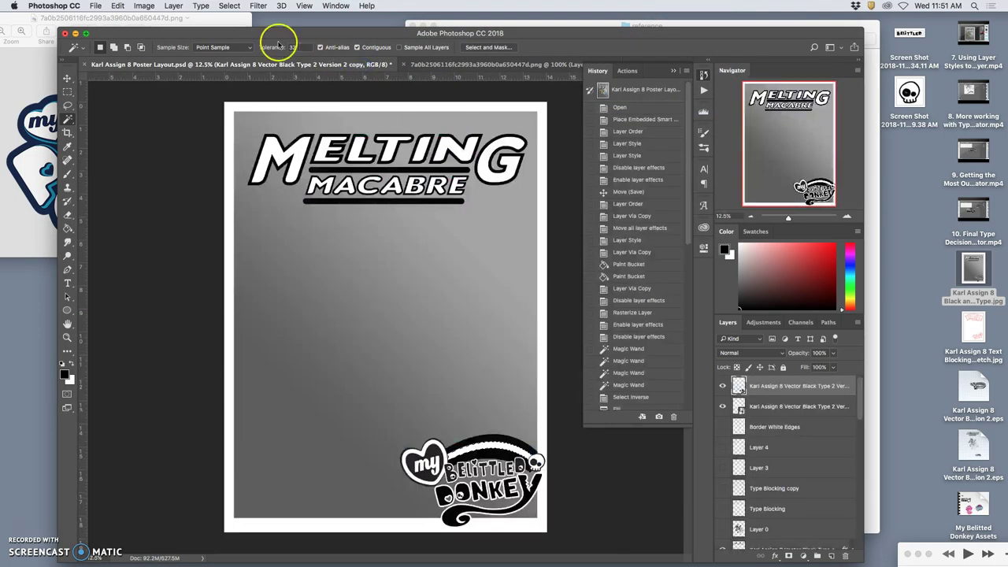
Tile 2-up Vertical, widen the poster pane, collapse History, and zoom the pony logo out
left_click(334, 5)
mouse_move(410, 18)
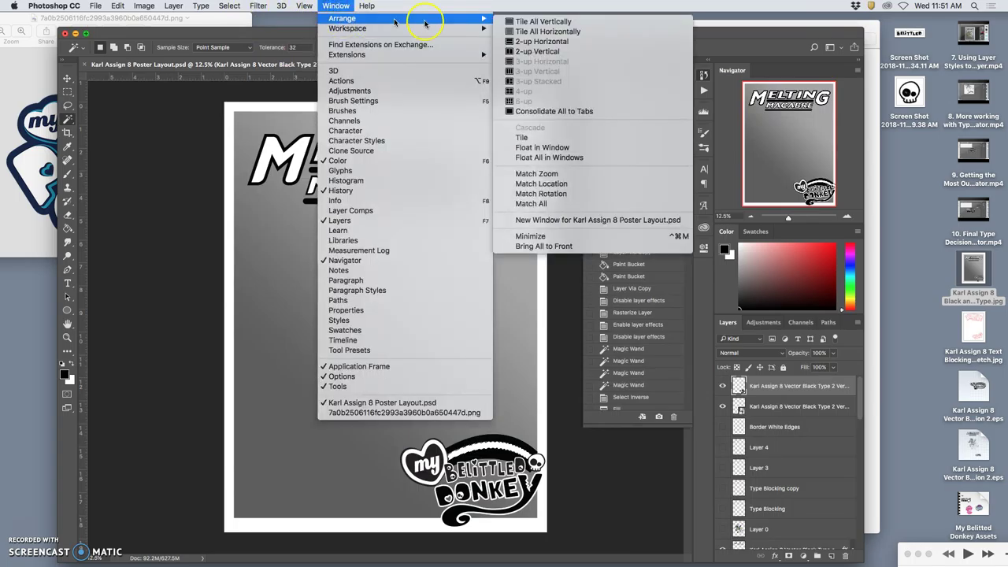
left_click(549, 52)
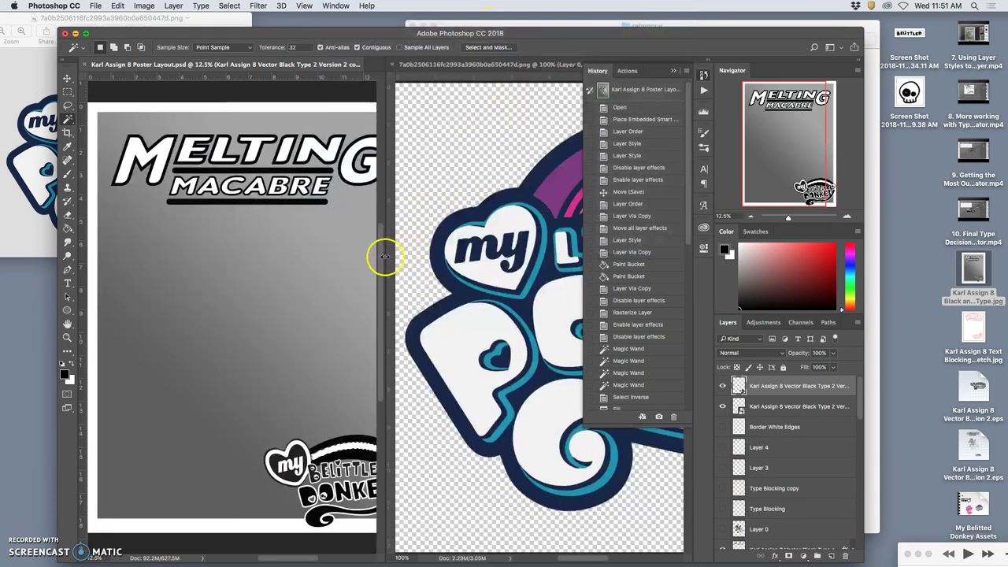
left_click_drag(386, 257, 503, 255)
left_click(673, 70)
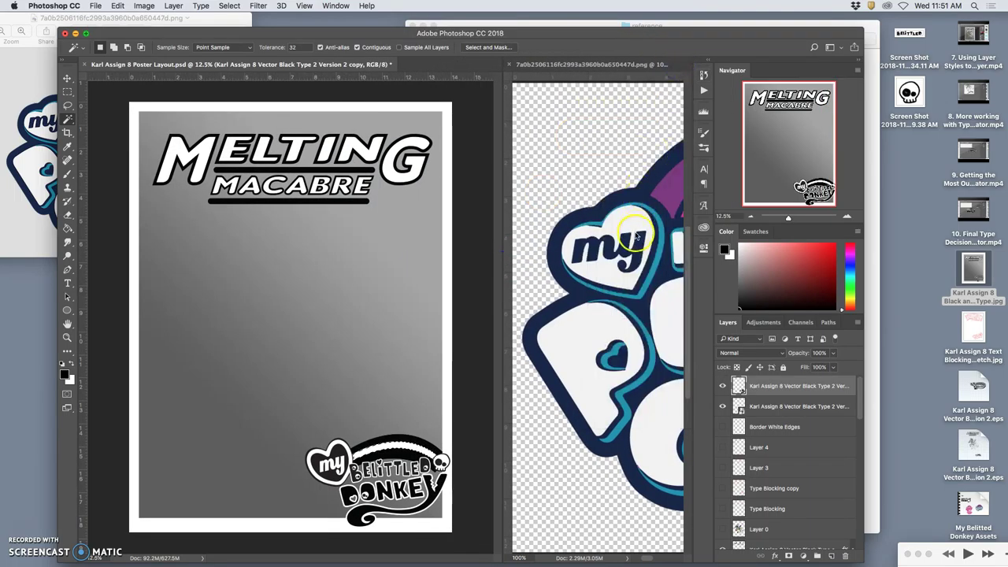
left_click(603, 63)
key("super+minus")
key("super+minus")
key("super+minus")
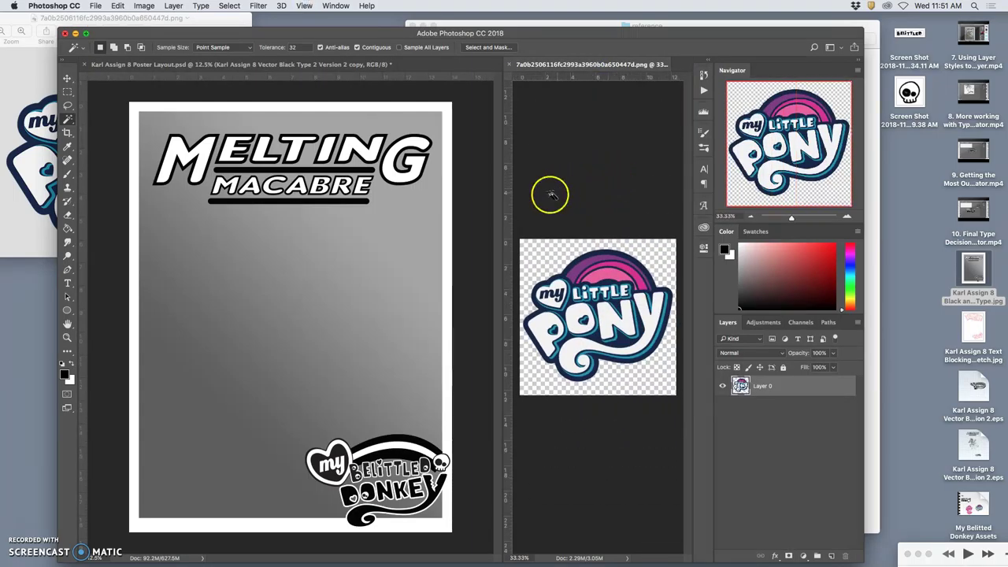
With the Paint Bucket, sample pink and purple from the pony logo's arc
left_click(279, 126)
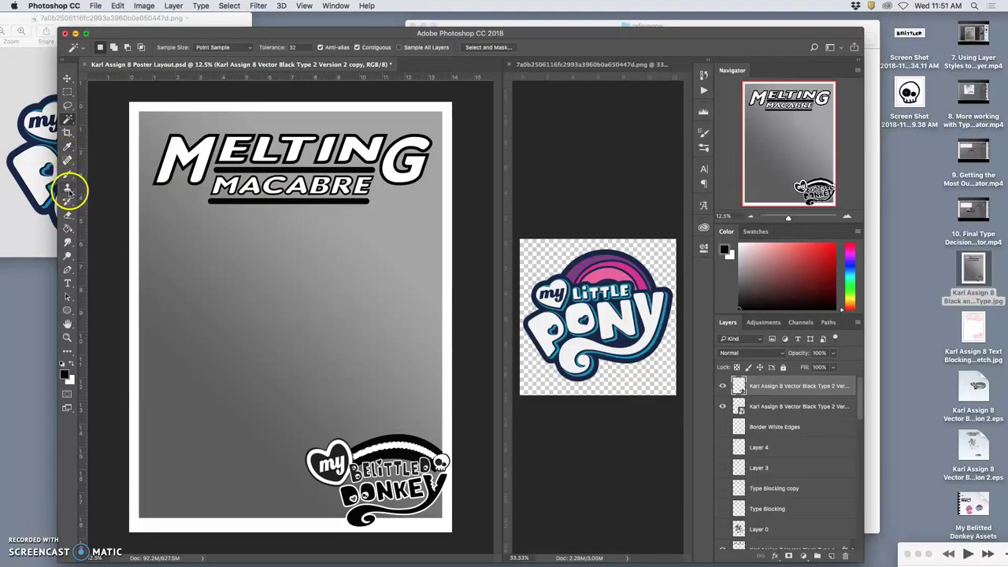
left_click(68, 228)
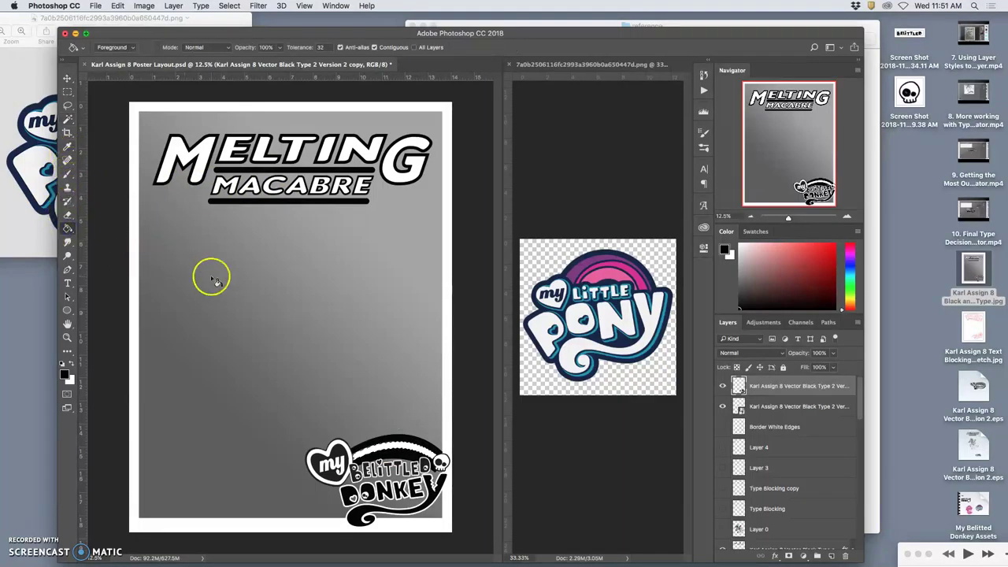
left_click(611, 265, "alt")
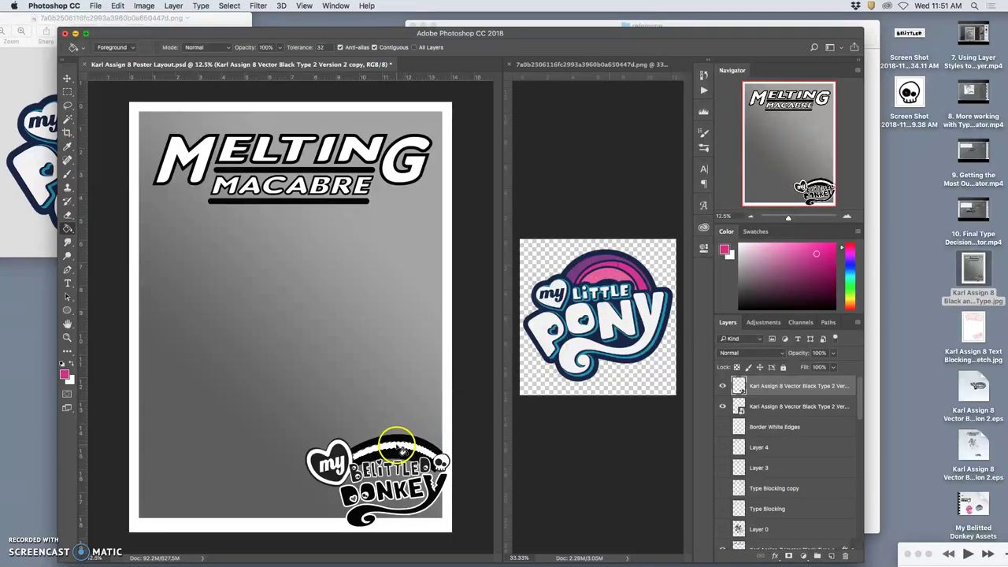
left_click(583, 272)
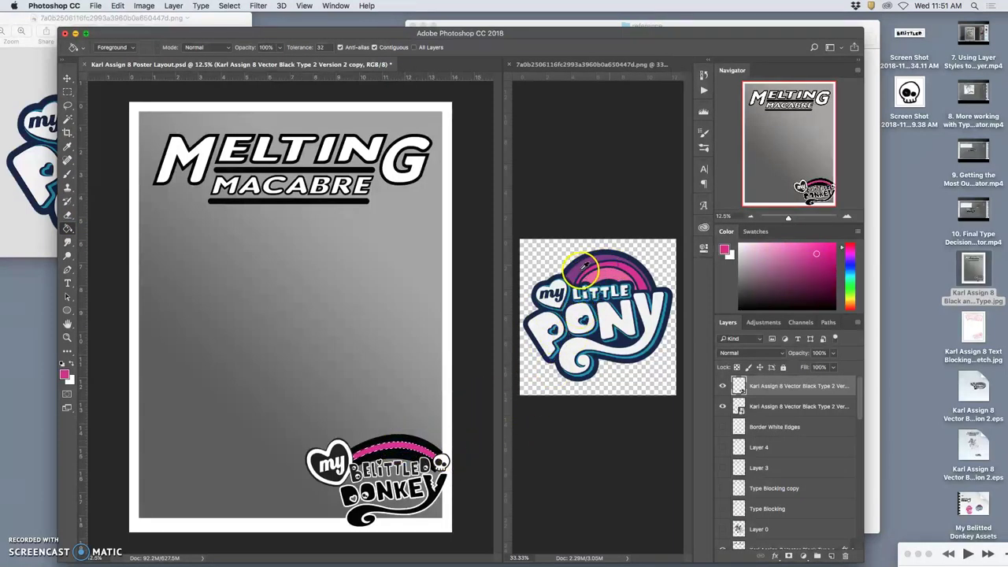
left_click(579, 271, "alt")
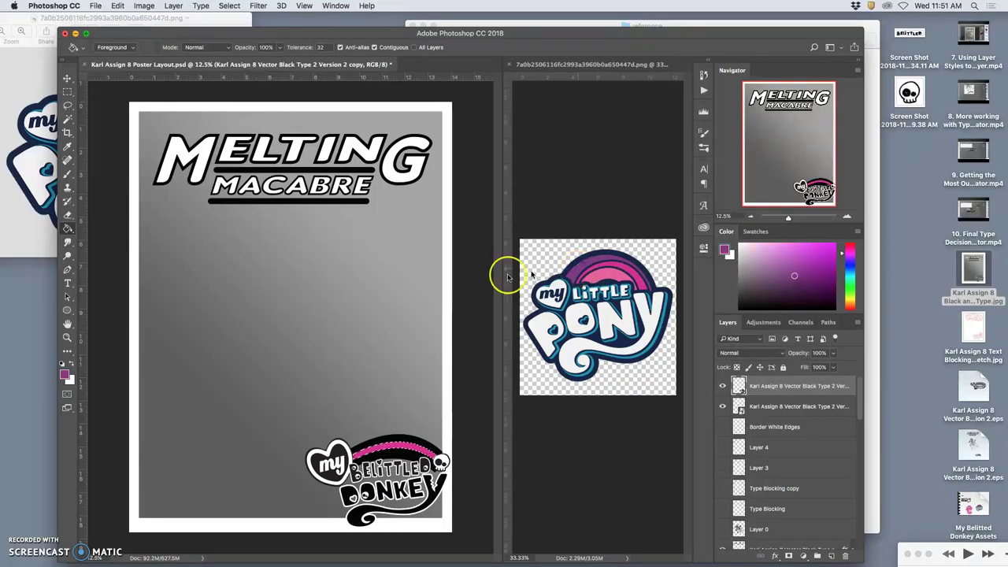
Magic Wand-select the donkey logo's arc and fill it with purple
left_click(173, 212)
left_click(67, 119)
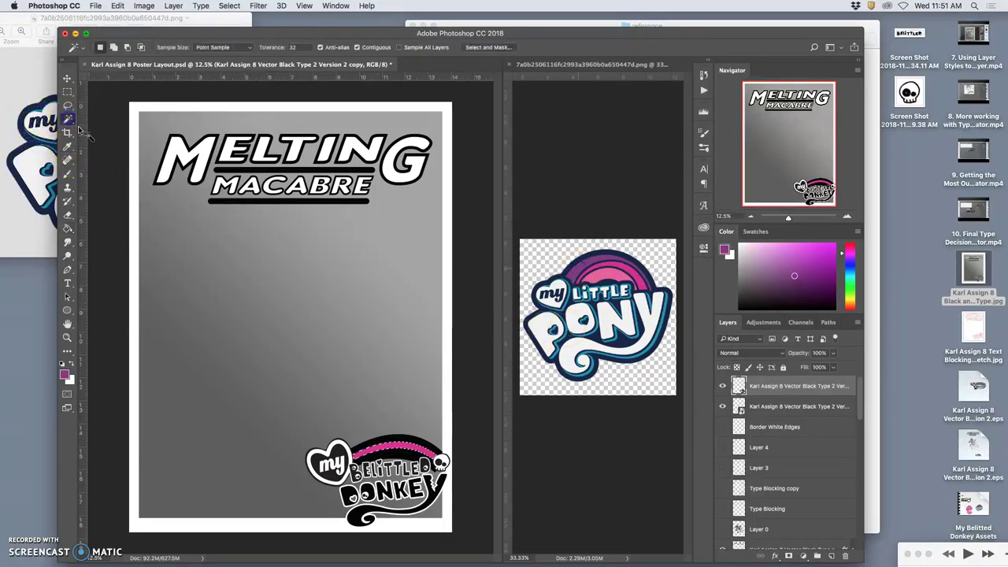
left_click(413, 437)
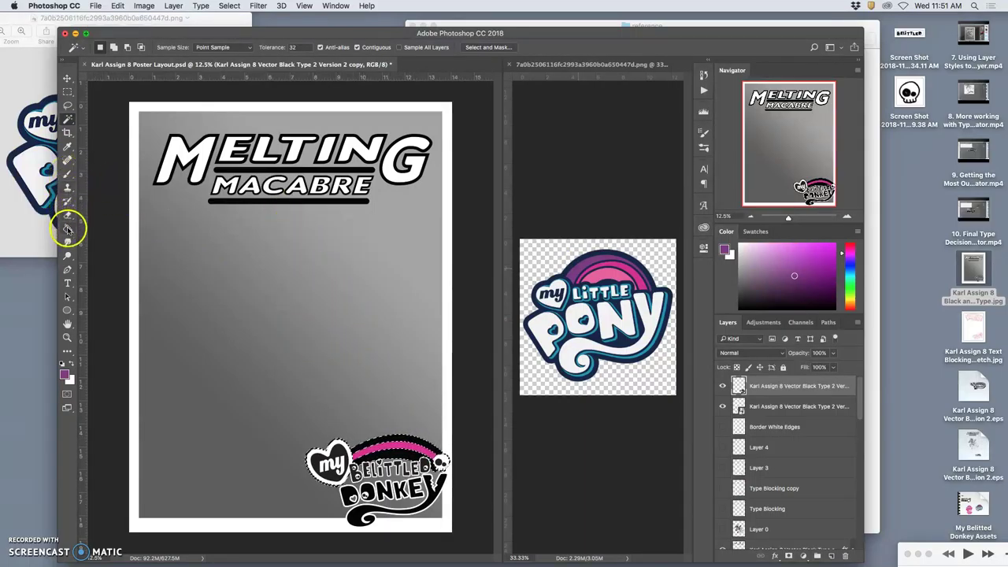
left_click(68, 228)
left_click(385, 442)
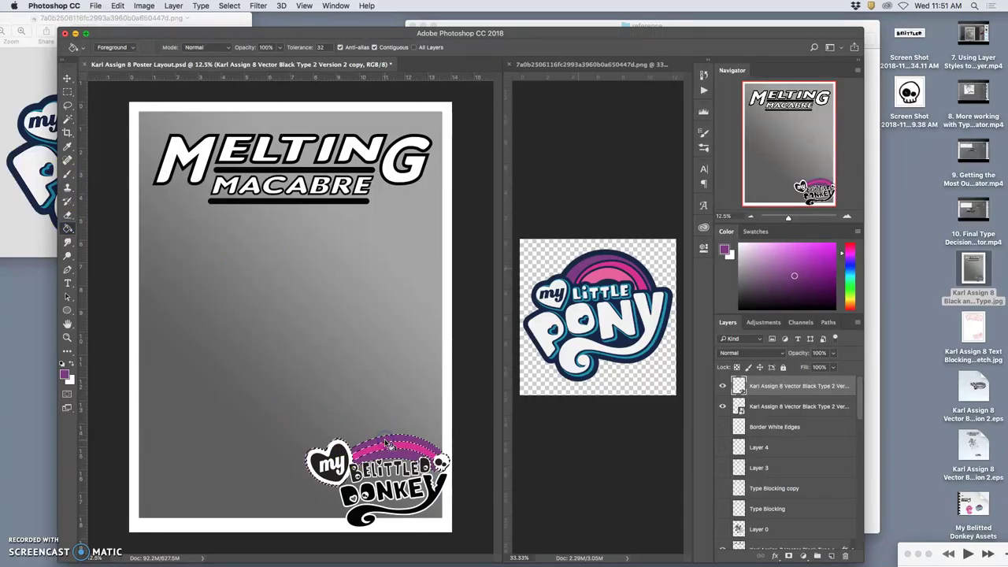
Deselect, then sample pink from the pony's rainbow with the Paint Bucket
left_click(68, 119)
key("super+d")
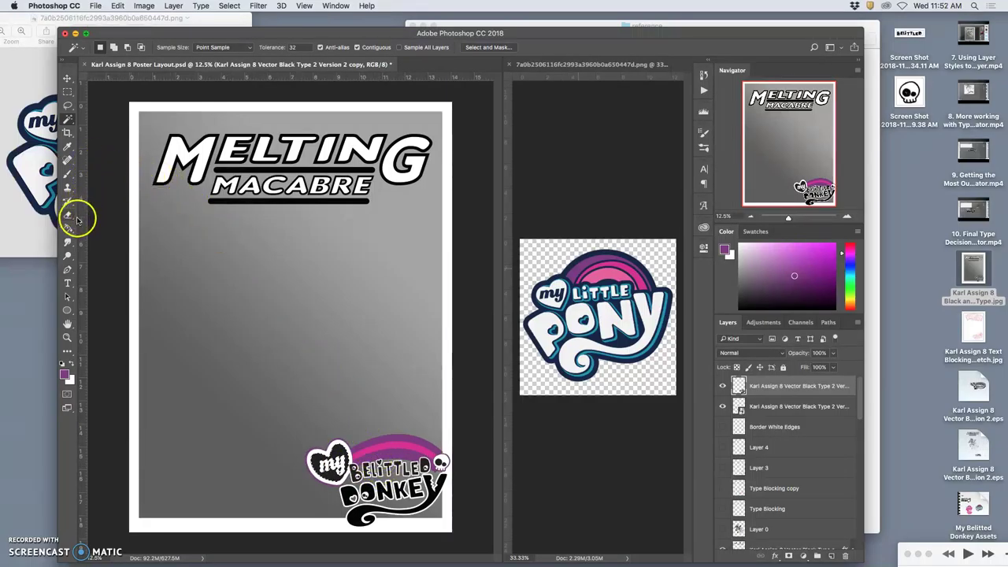
left_click(67, 228)
left_click(606, 274, "alt")
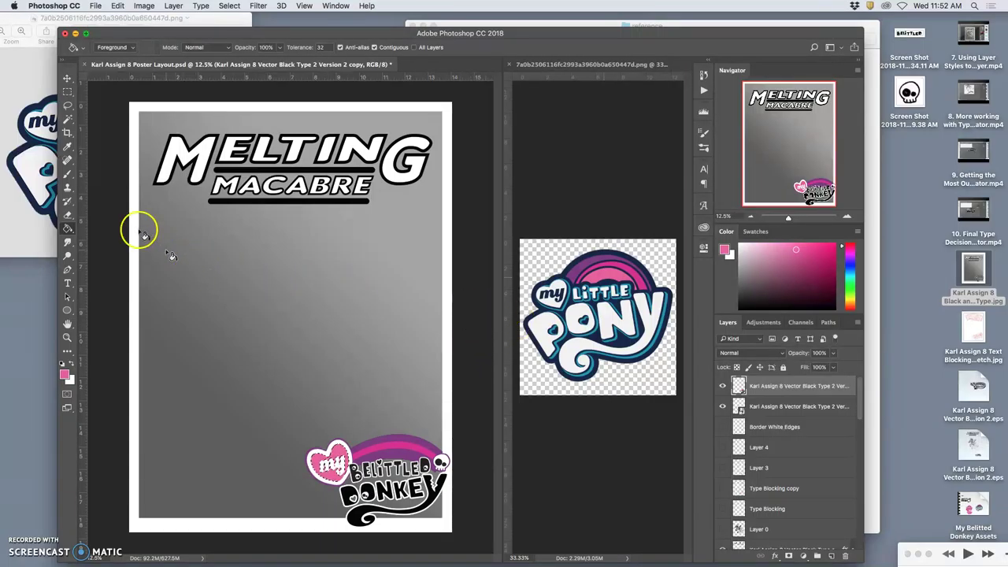
Add a Color Overlay to the vector donkey-logo layer and move it beneath the recoloured copy
left_click(67, 106)
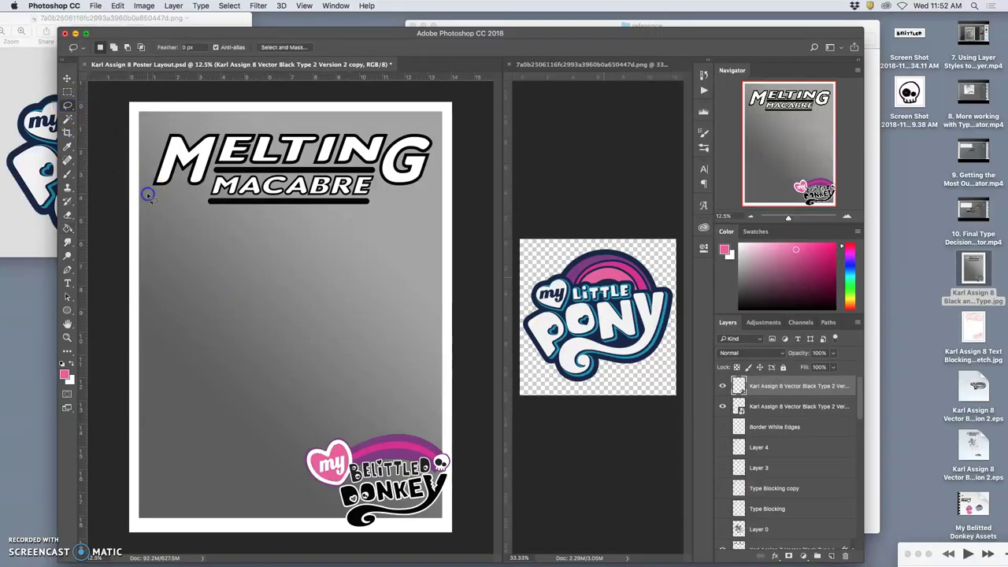
double_click(795, 408)
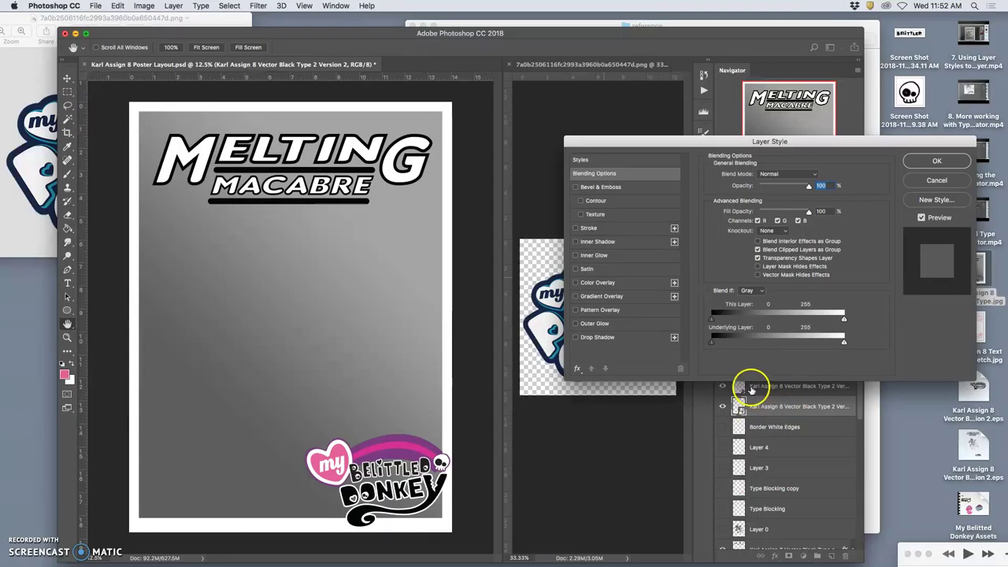
left_click(576, 282)
left_click_drag(642, 163, 684, 78)
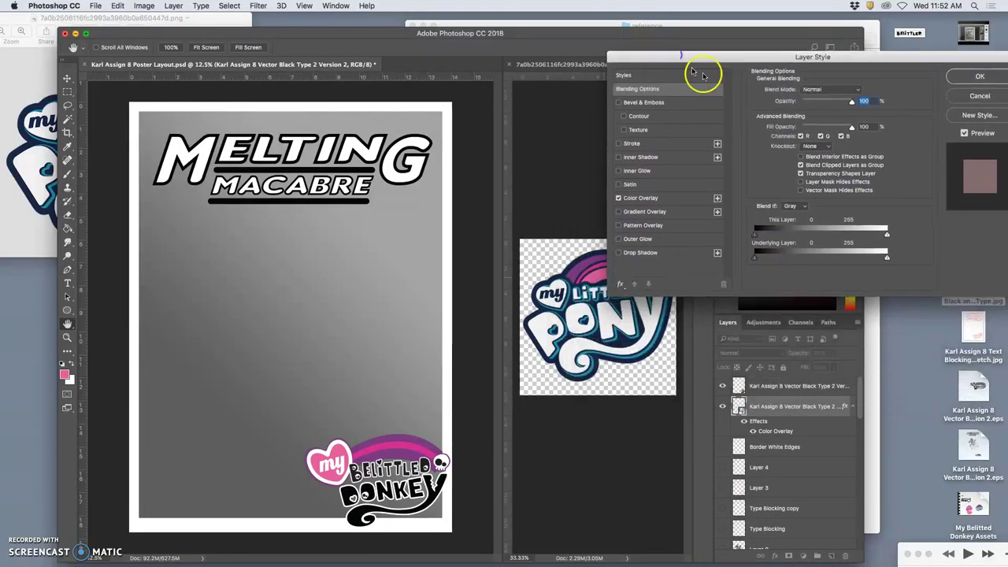
left_click(966, 78)
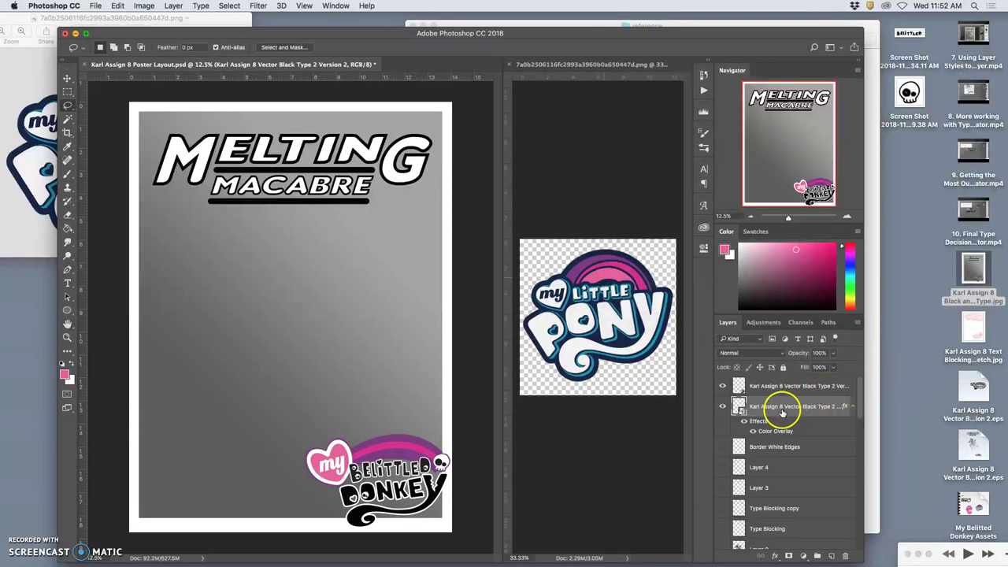
left_click_drag(782, 409, 763, 380)
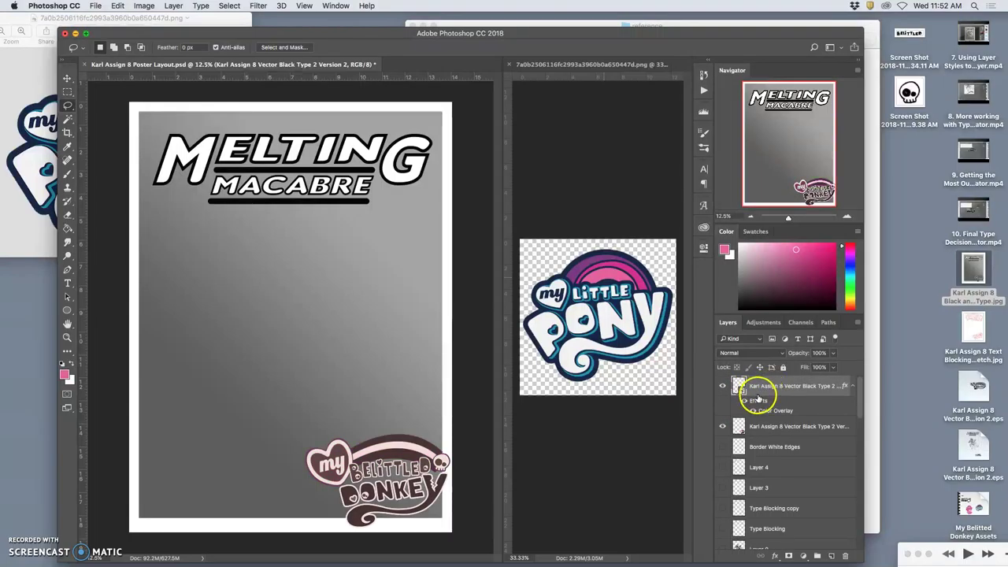
left_click_drag(761, 383, 756, 432)
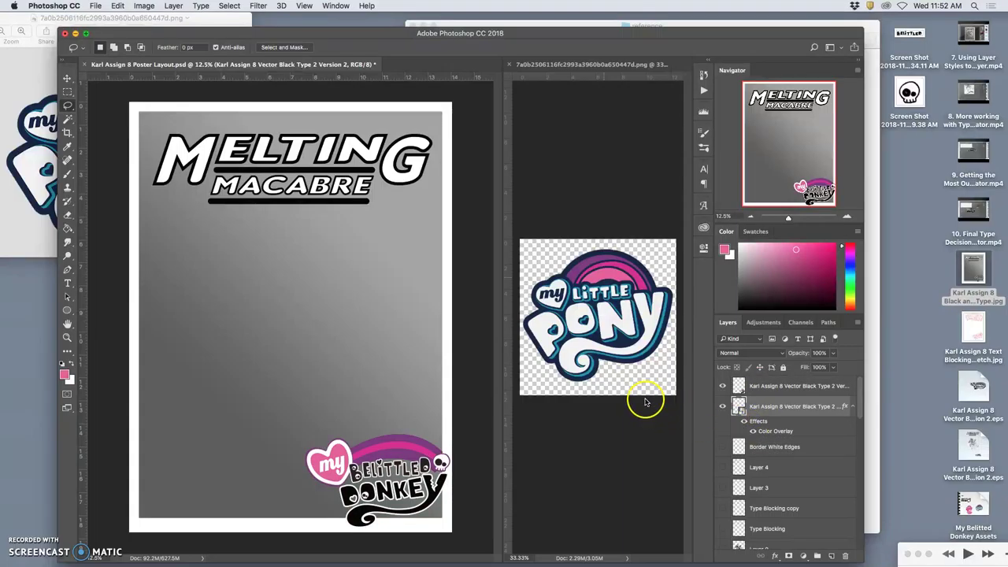
On the top logo layer, Magic Wand-select all black letters with Contiguous off and remove them
left_click(759, 386)
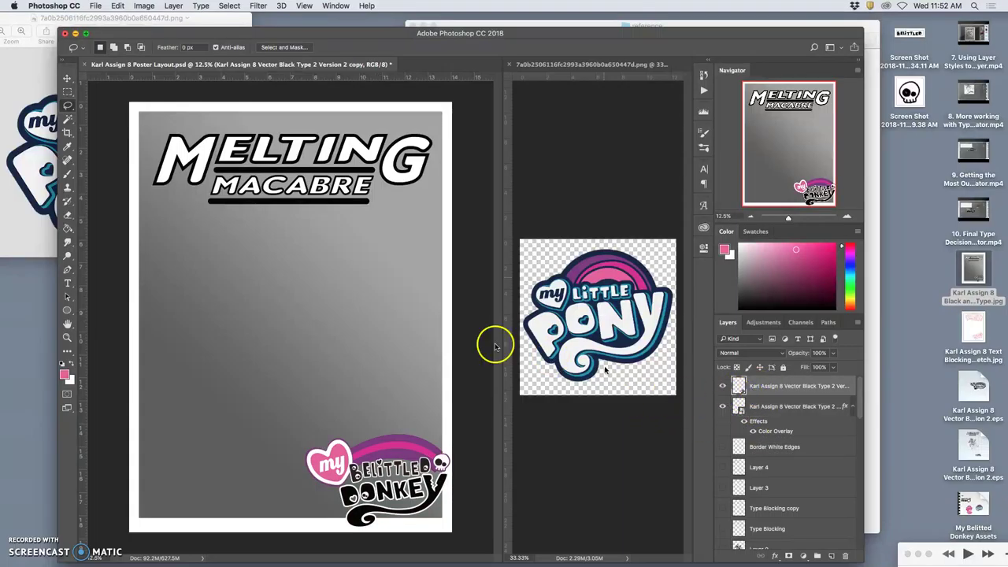
left_click(67, 122)
left_click(357, 48)
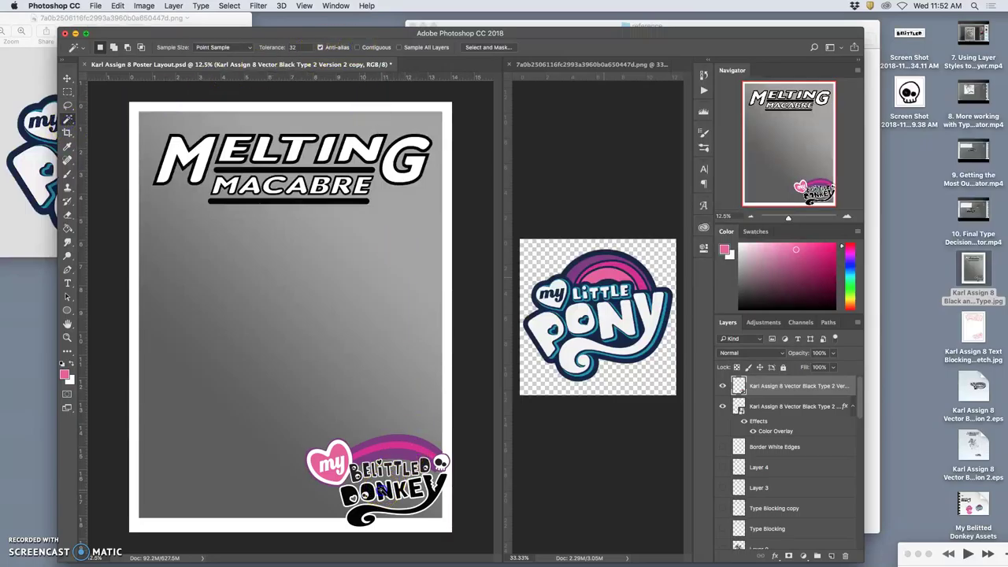
left_click(380, 489)
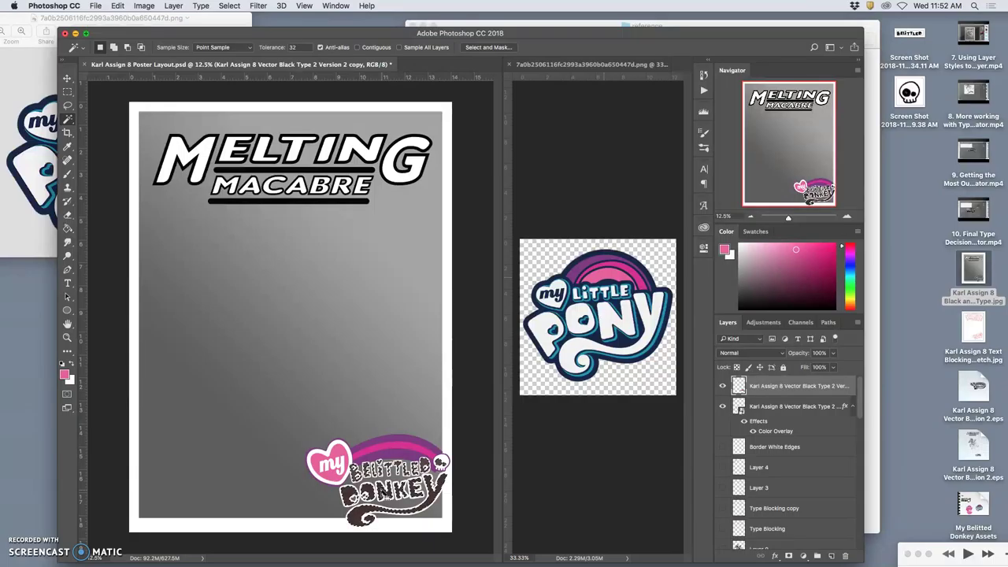
key("super+d")
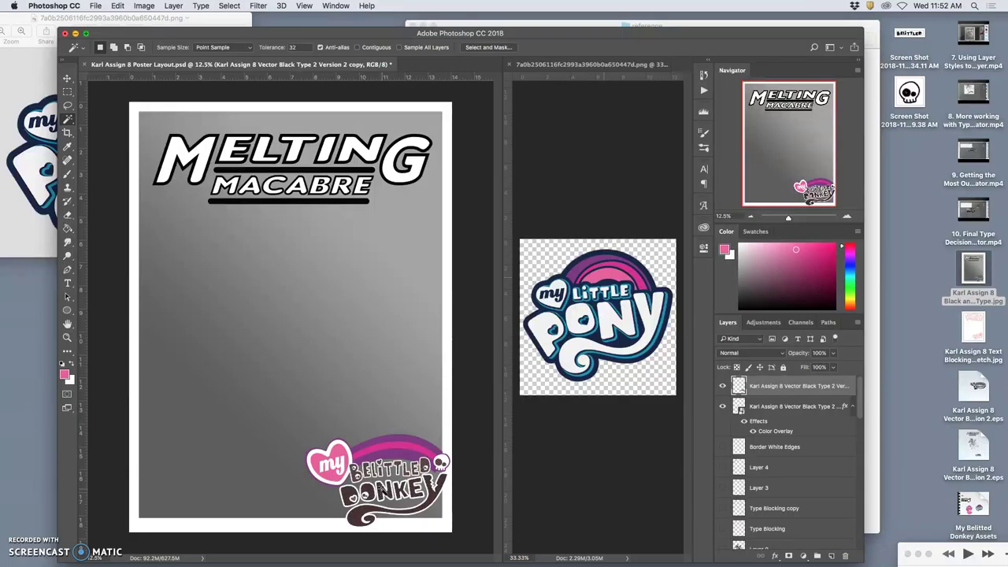
Set the Color Overlay colour to dark navy blue #1e3a69
double_click(764, 430)
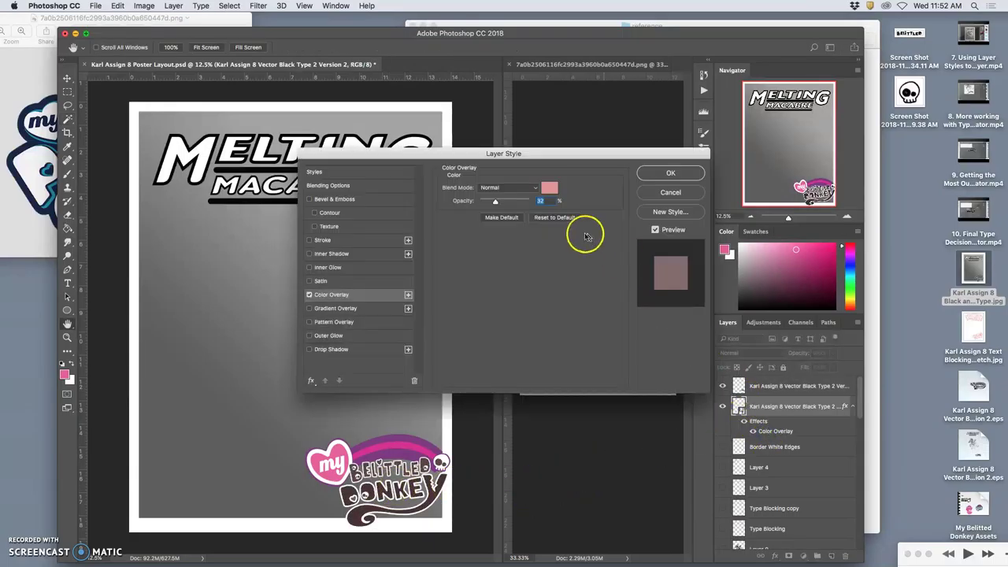
left_click(549, 193)
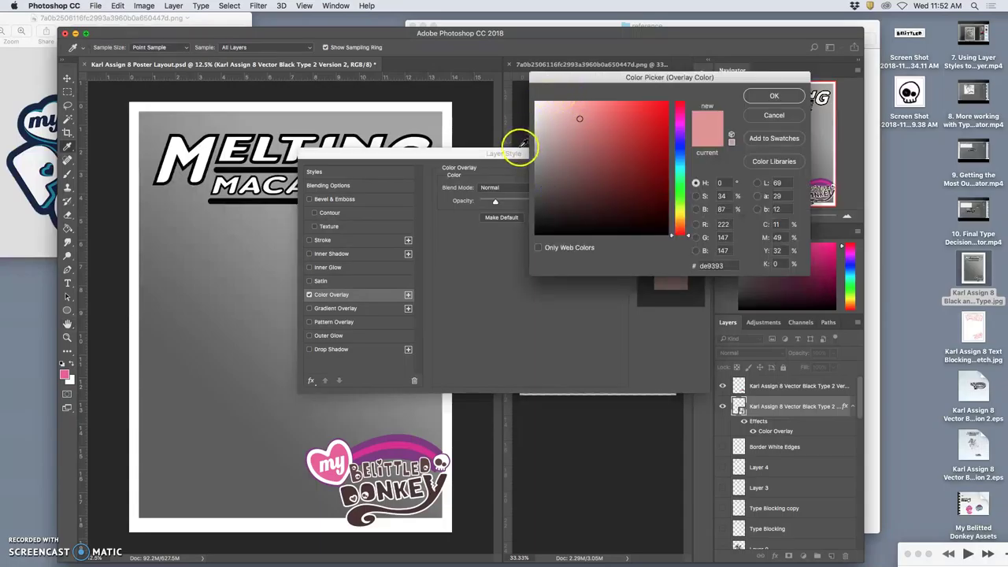
left_click_drag(516, 153, 654, 372)
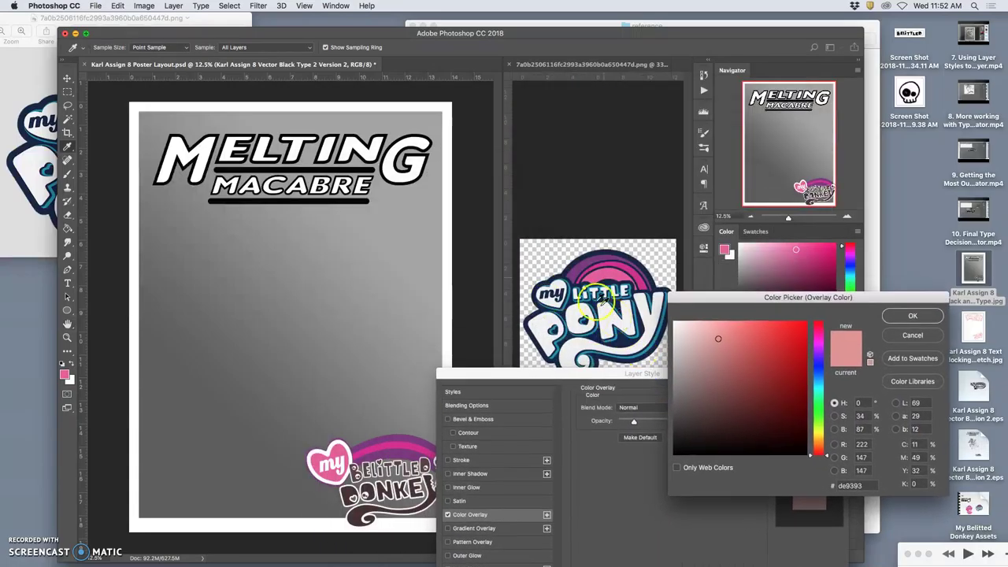
left_click(818, 367)
left_click_drag(818, 371, 817, 376)
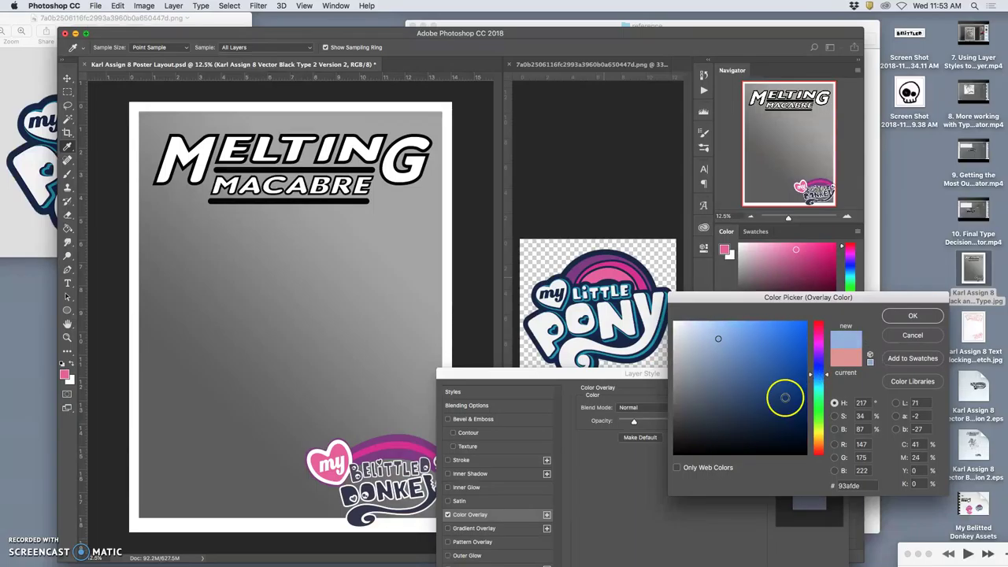
left_click(765, 416)
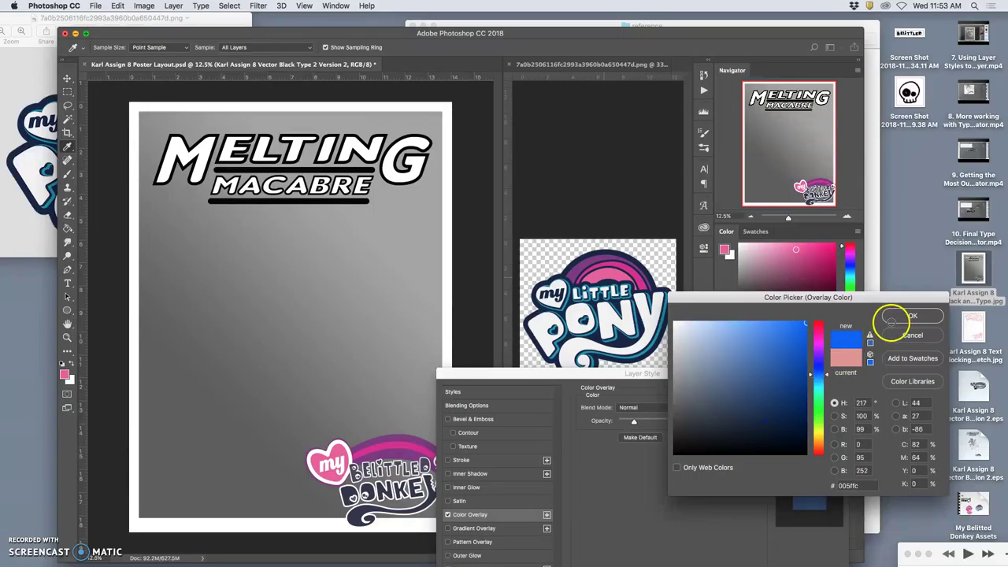
left_click(765, 416)
left_click(764, 416)
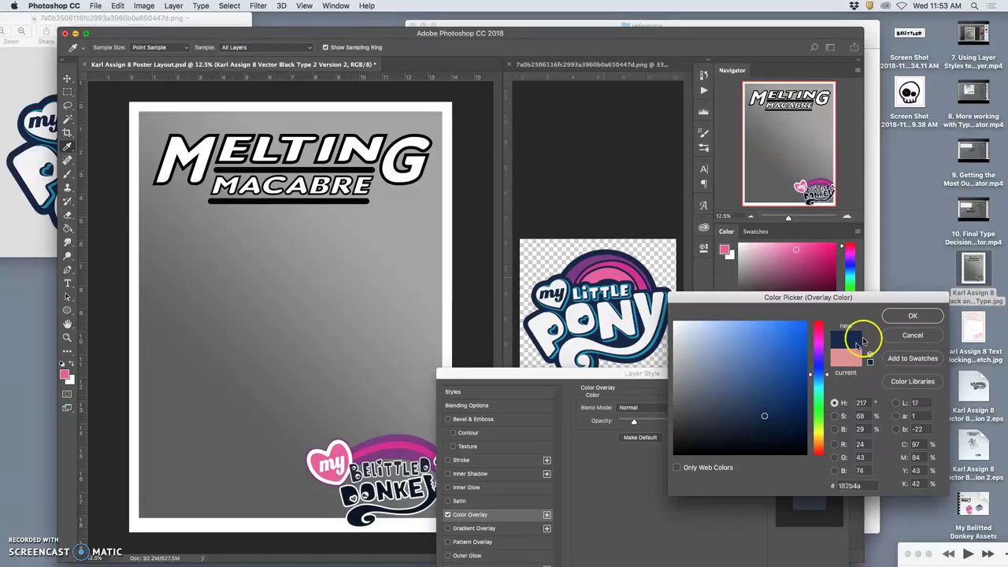
left_click(768, 399)
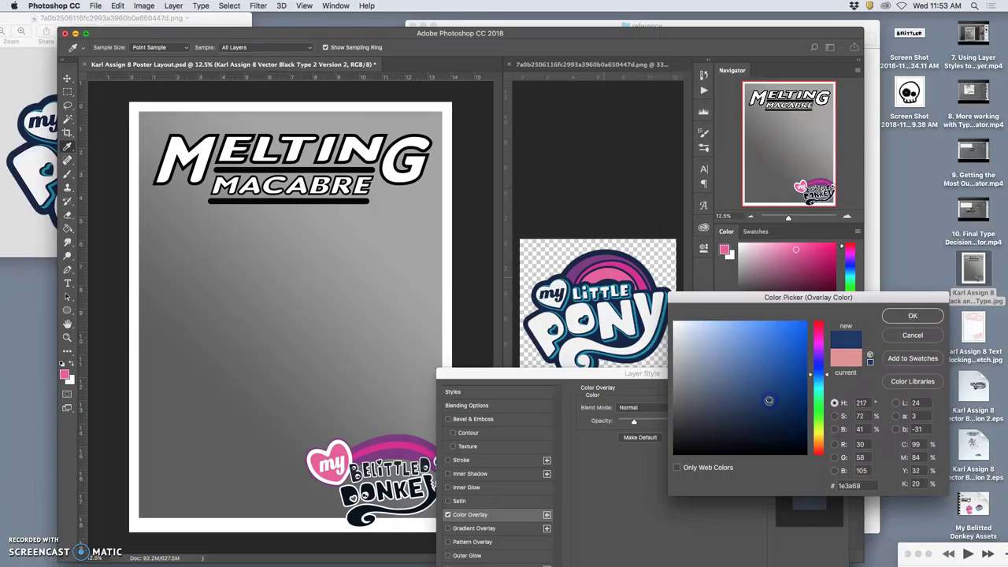